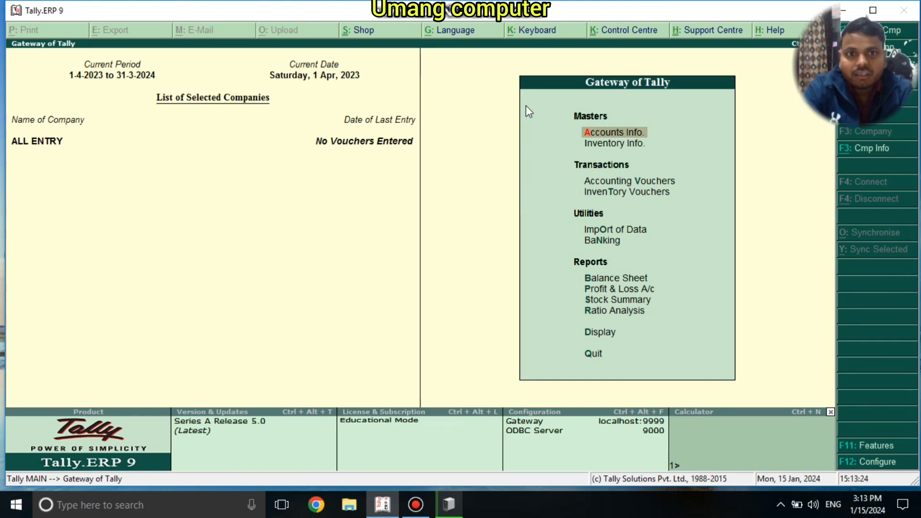
Step: Start a new single ledger named CAPITAL and place it under the Capital Account group
{"action": "key", "text": "Return"}
{"action": "key", "text": "Down"}
{"action": "key", "text": "Return"}
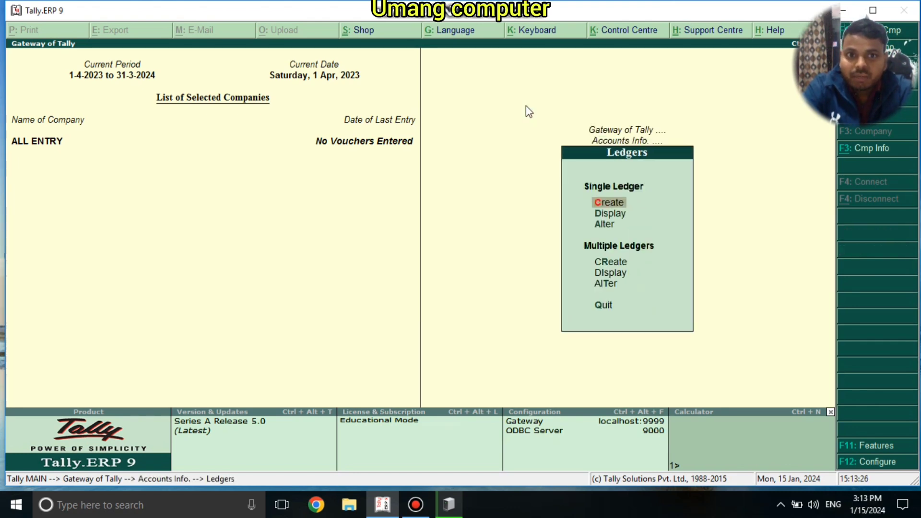
{"action": "key", "text": "Return"}
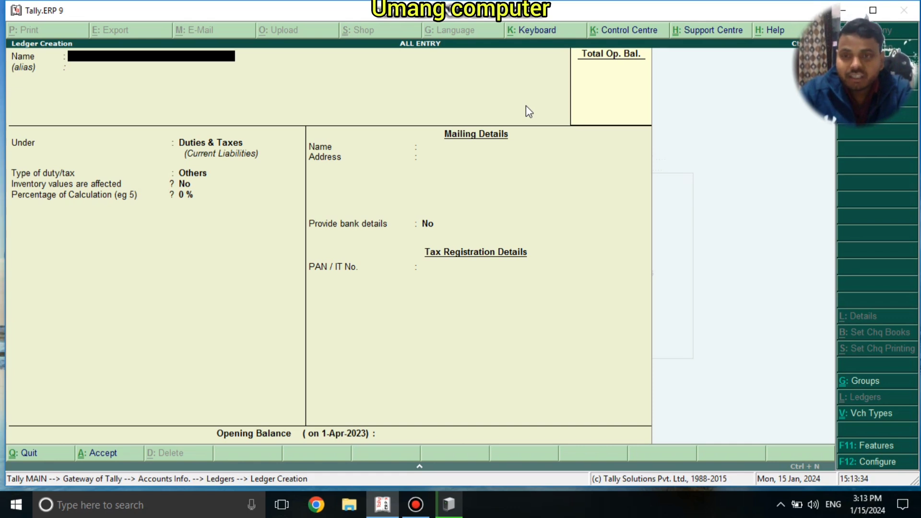
{"action": "type", "text": "CAPITAL"}
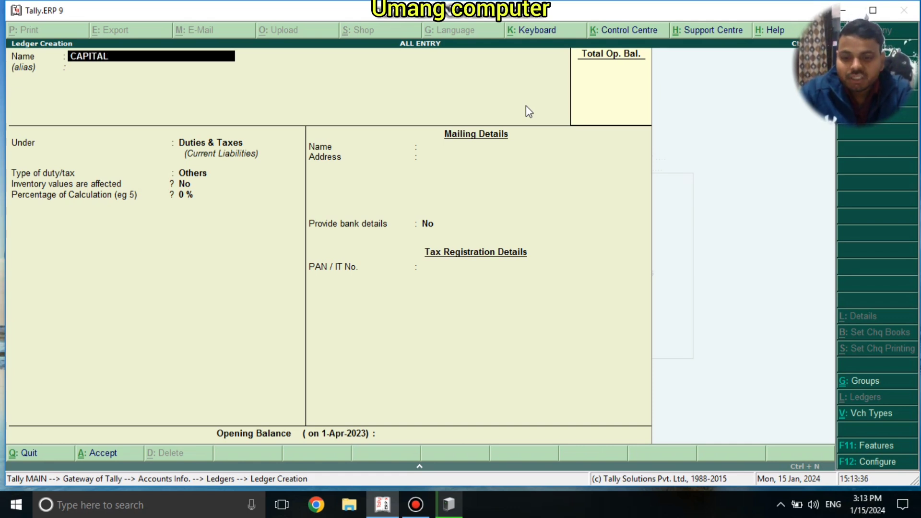
{"action": "key", "text": "Return"}
{"action": "key", "text": "Return"}
{"action": "type", "text": "C"}
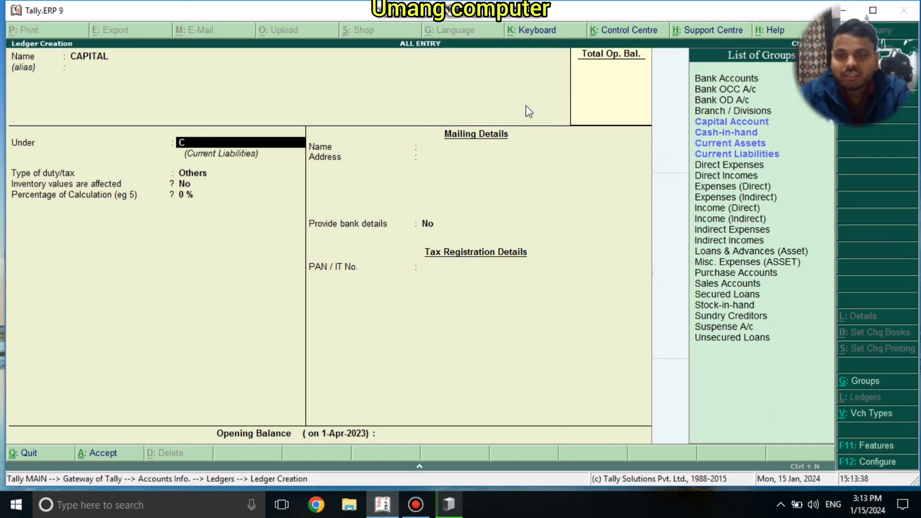
{"action": "key", "text": "Return"}
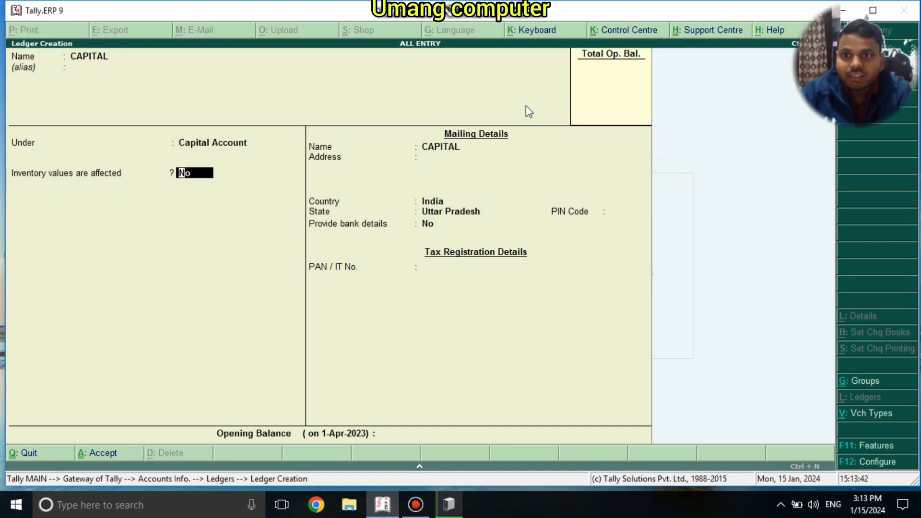
Step: Keep the default inventory, mailing and bank details for CAPITAL, set its opening balance to 100000 Cr, and save the ledger
{"action": "key", "text": "Return"}
{"action": "key", "text": "Return"}
{"action": "key", "text": "Return"}
{"action": "key", "text": "Return"}
{"action": "key", "text": "Return"}
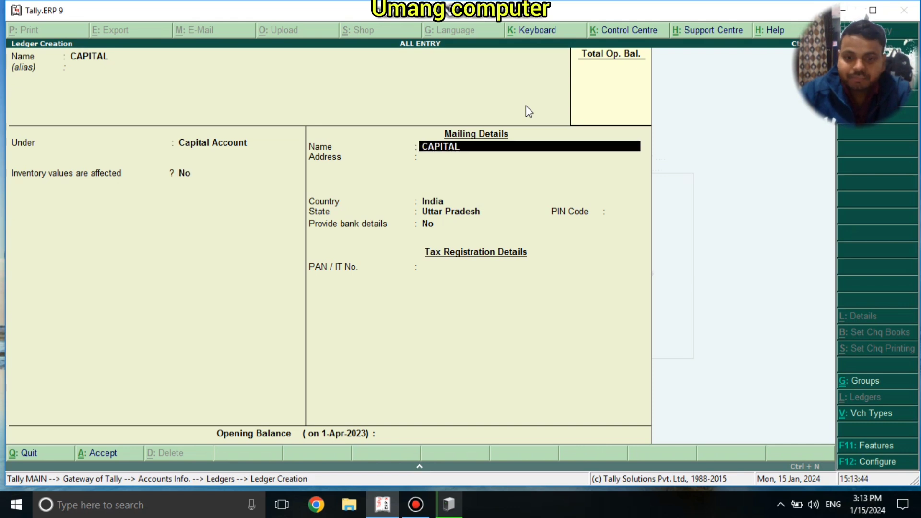
{"action": "key", "text": "Return"}
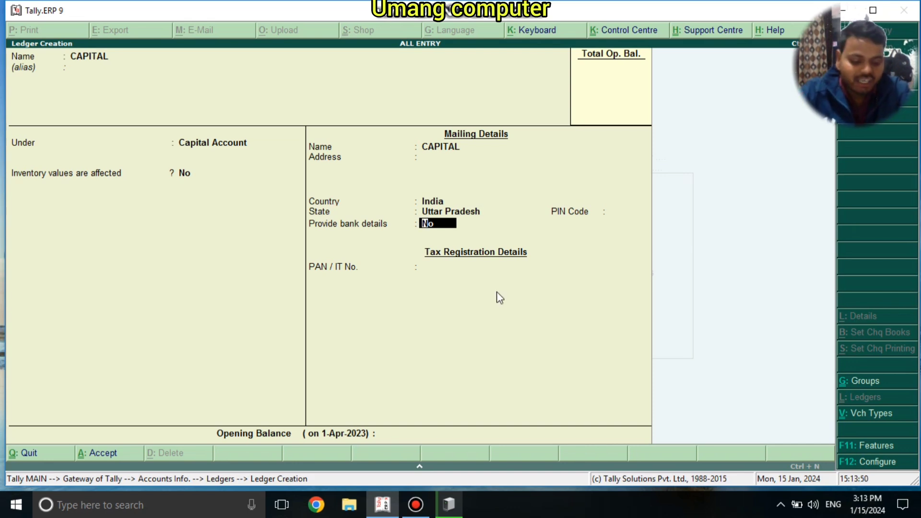
{"action": "key", "text": "Return"}
{"action": "key", "text": "Return"}
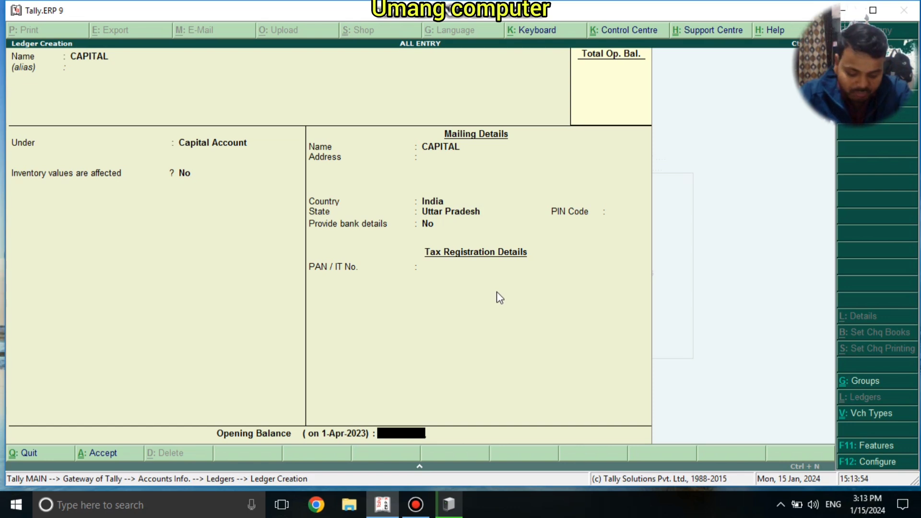
{"action": "type", "text": "1"}
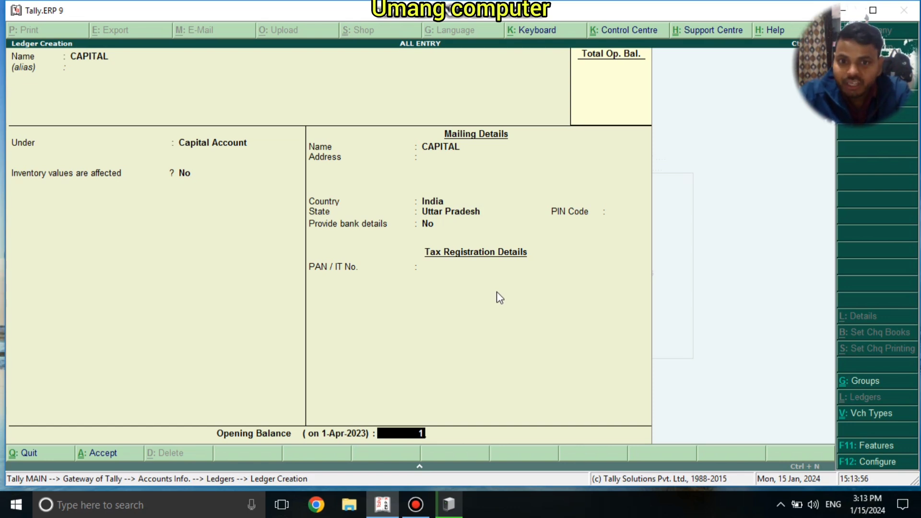
{"action": "type", "text": "00000"}
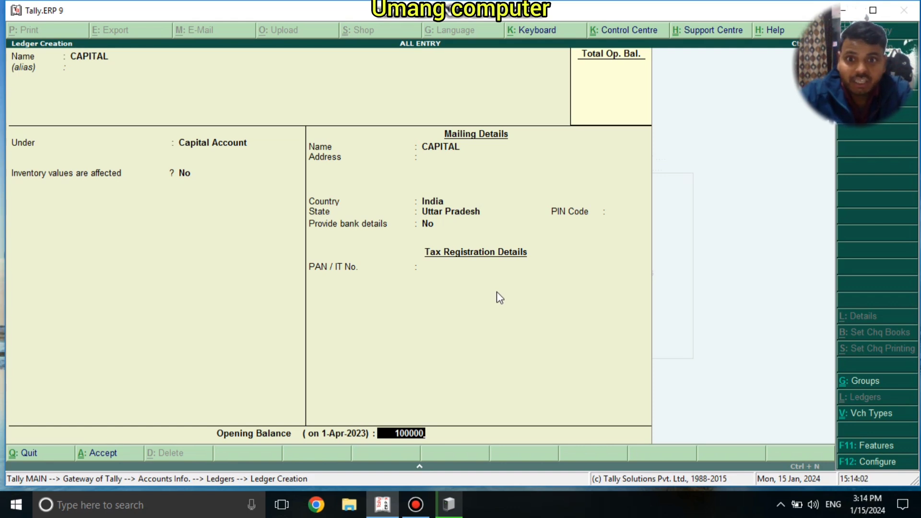
{"action": "key", "text": "Return"}
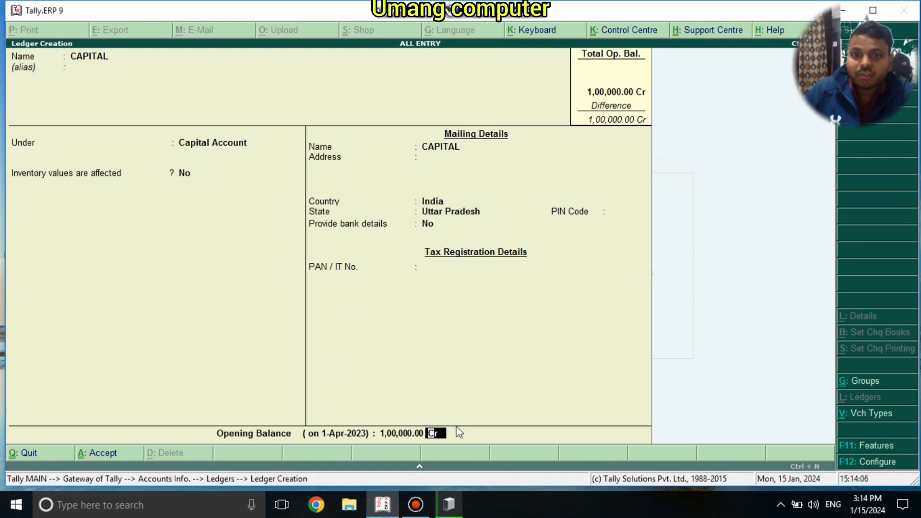
{"action": "key", "text": "Return"}
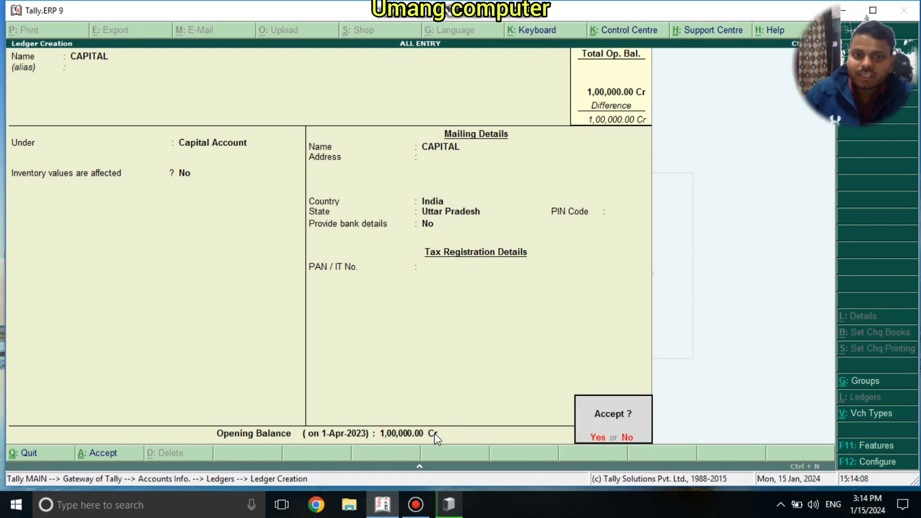
{"action": "key", "text": "Return"}
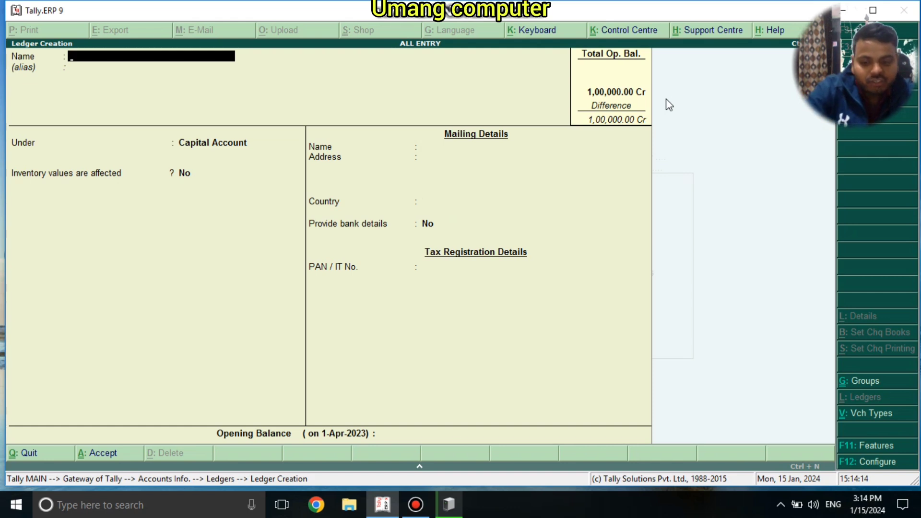
Step: Name the next new ledger ADV and place it under the Indirect Expenses group
{"action": "type", "text": "AD"}
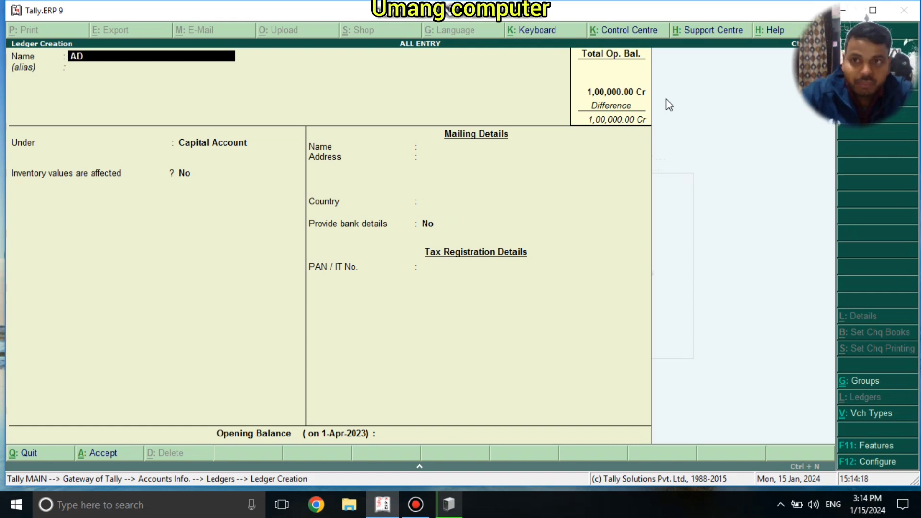
{"action": "type", "text": "V"}
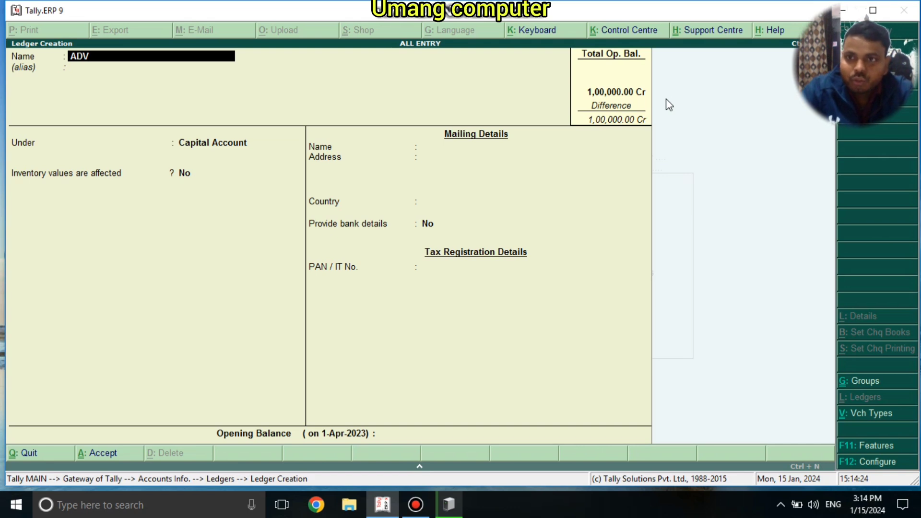
{"action": "key", "text": "Return"}
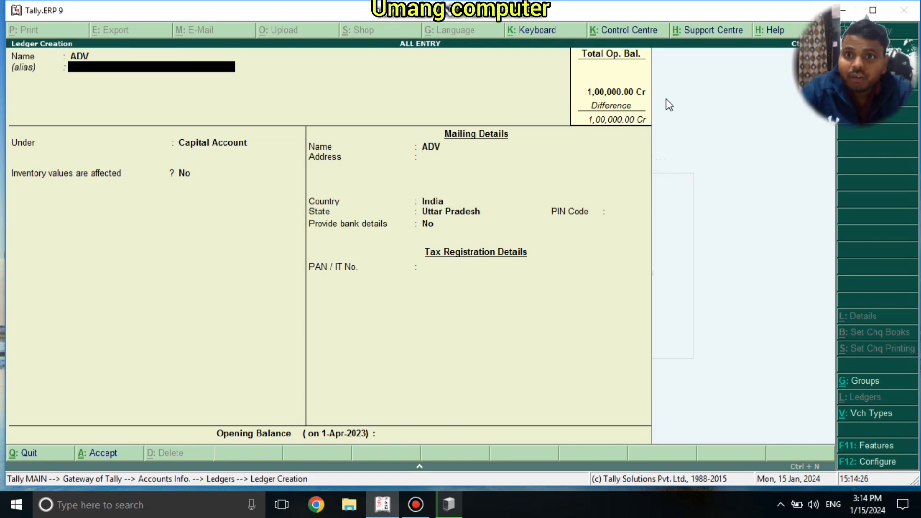
{"action": "key", "text": "Return"}
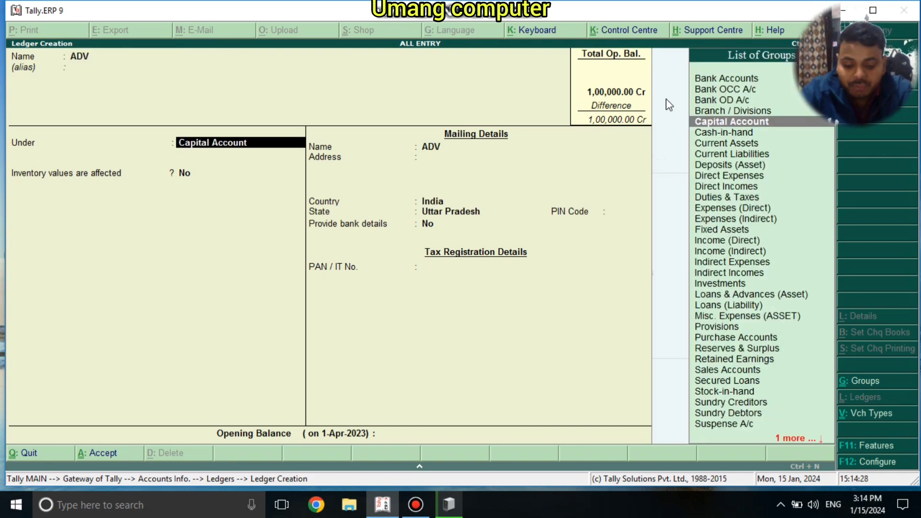
{"action": "type", "text": "I"}
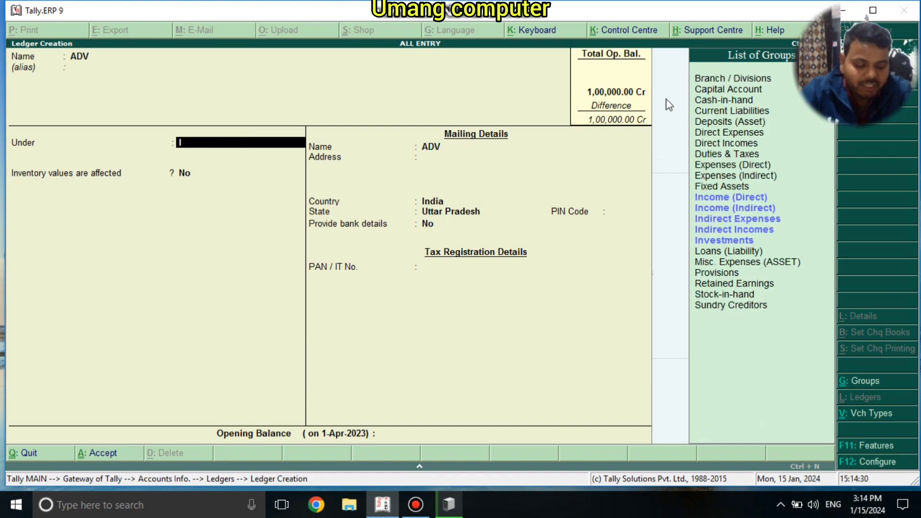
{"action": "key", "text": "Down"}
{"action": "key", "text": "Down"}
{"action": "key", "text": "Down"}
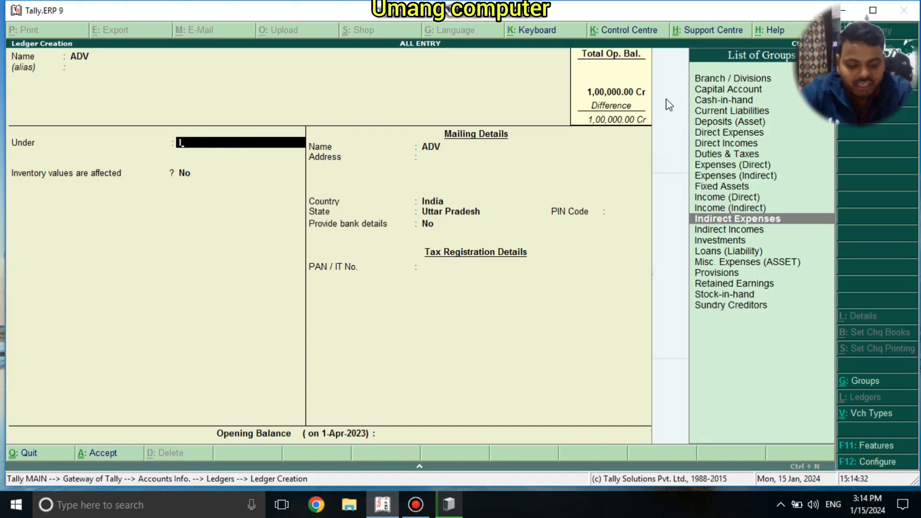
{"action": "key", "text": "Return"}
Step: Set the ADV ledger's opening balance to 1000 Dr and save the ledger
{"action": "key", "text": "Return"}
{"action": "key", "text": "Return"}
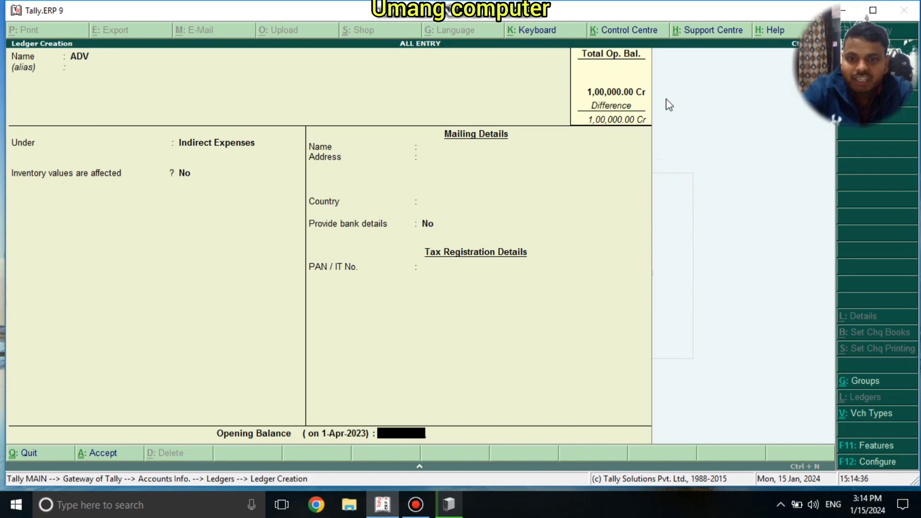
{"action": "type", "text": "1000"}
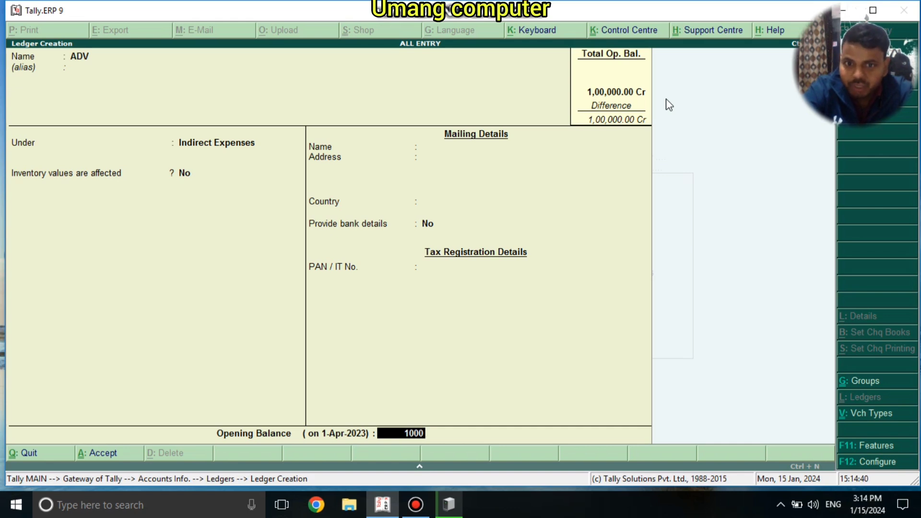
{"action": "key", "text": "Return"}
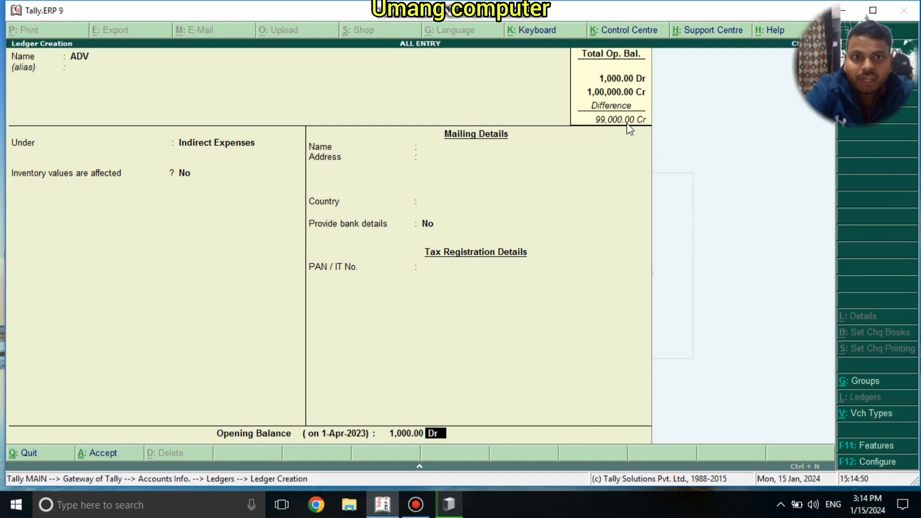
{"action": "key", "text": "Return"}
{"action": "key", "text": "Return"}
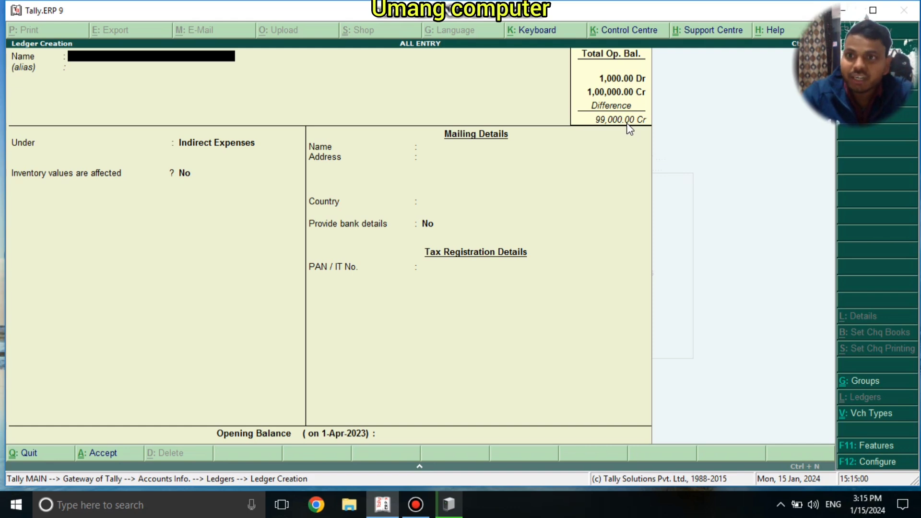
Step: Create and save a ledger named RENT under Indirect Expenses with an opening balance of 2500 Dr
{"action": "type", "text": "RENT"}
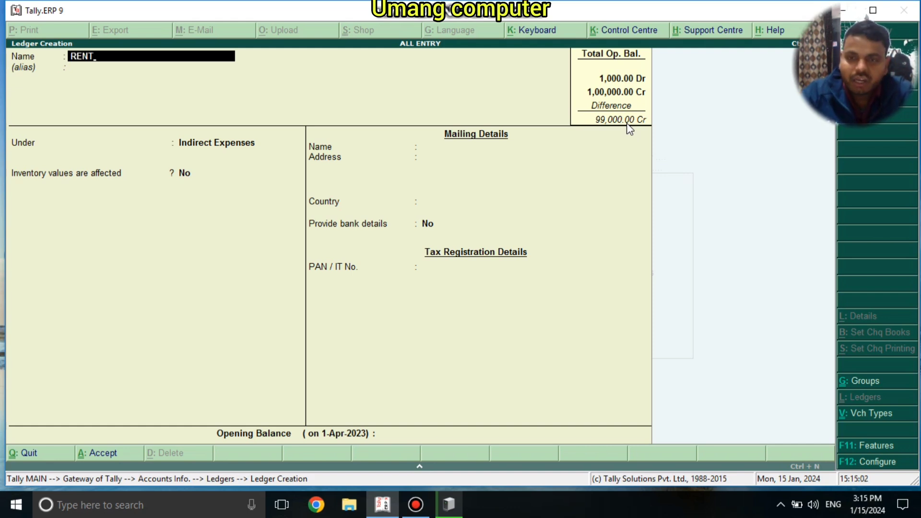
{"action": "key", "text": "Return"}
{"action": "key", "text": "Return"}
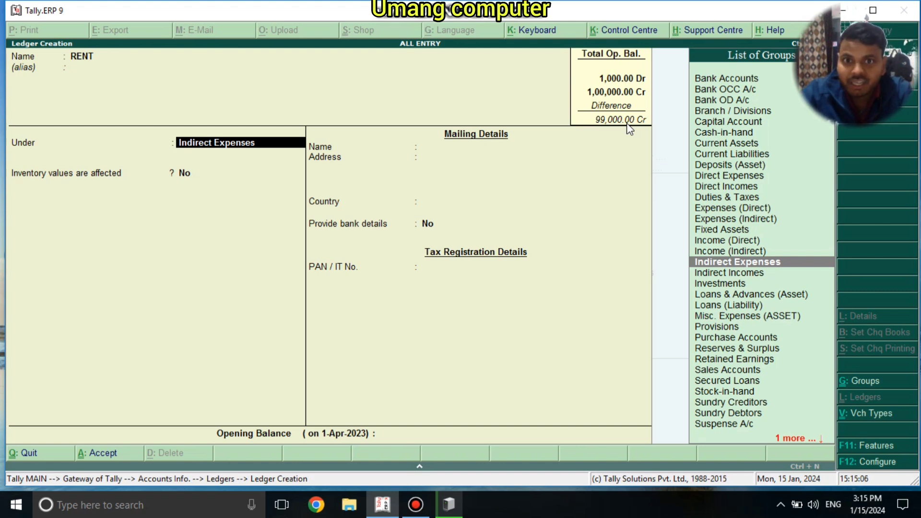
{"action": "key", "text": "Return"}
{"action": "key", "text": "Return"}
{"action": "key", "text": "Return"}
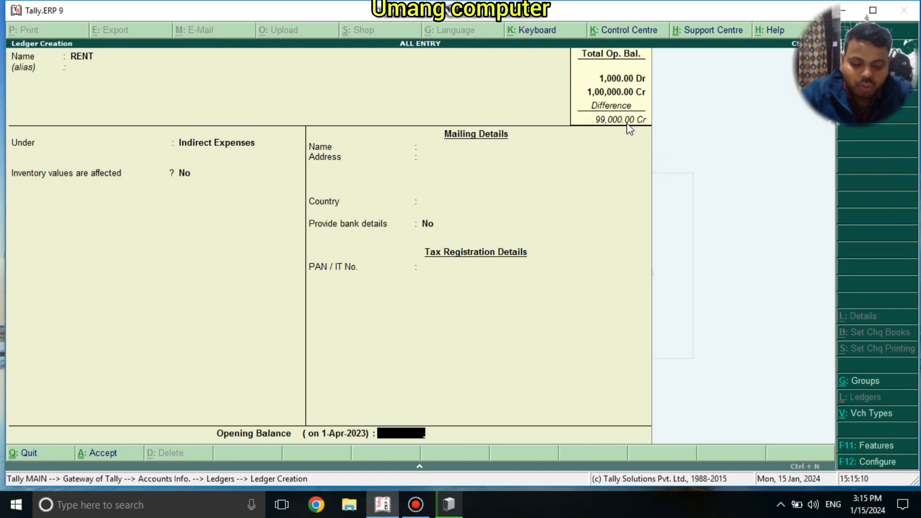
{"action": "type", "text": "2500"}
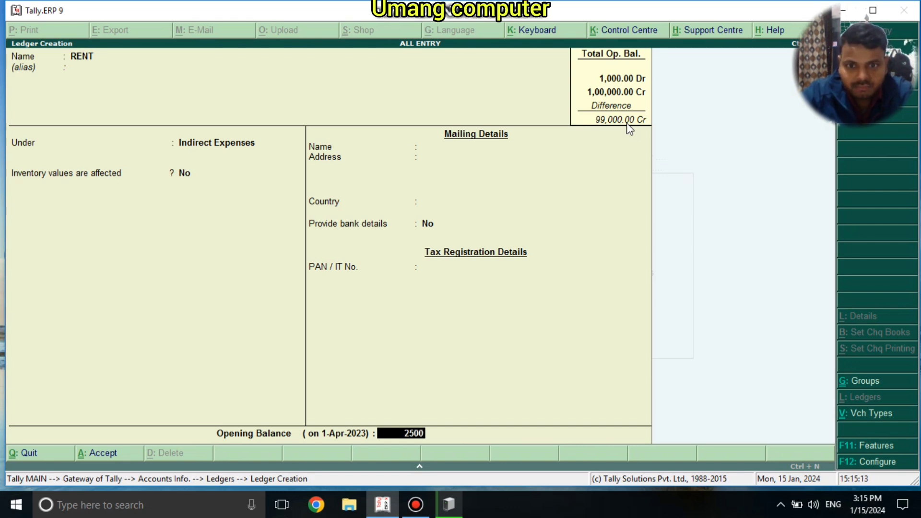
{"action": "key", "text": "Return"}
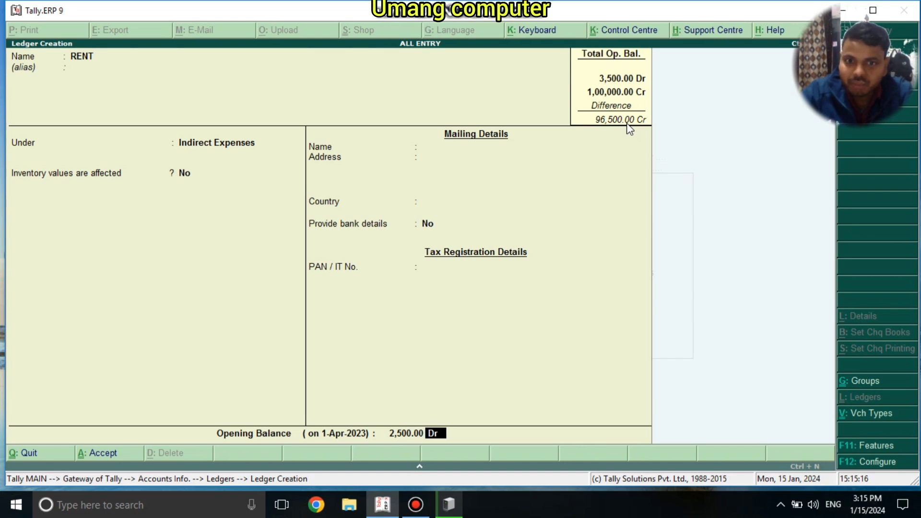
{"action": "key", "text": "Return"}
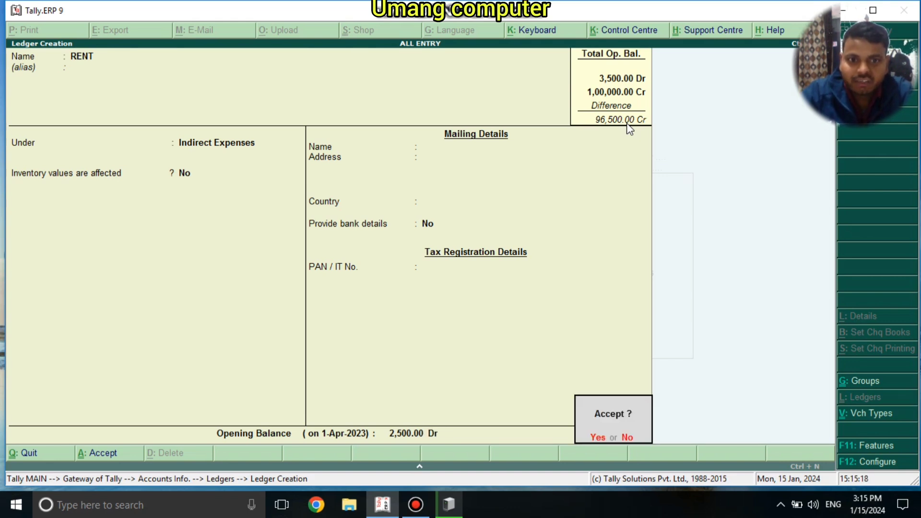
{"action": "key", "text": "Return"}
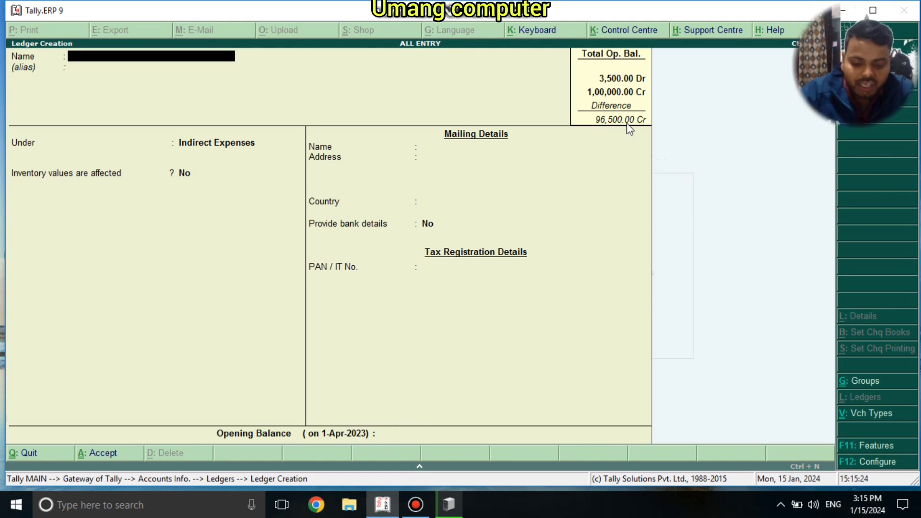
Step: Quit ledger creation and return to the Gateway of Tally
{"action": "key", "text": "Escape"}
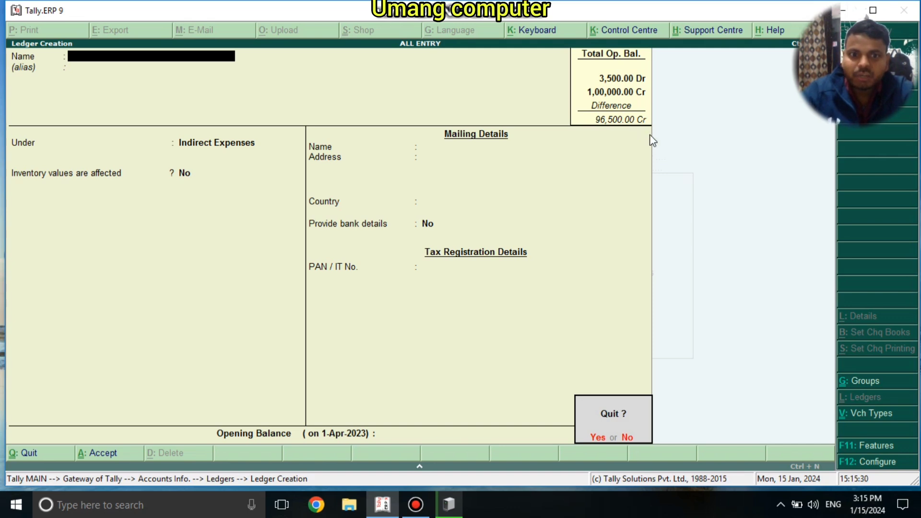
{"action": "key", "text": "y"}
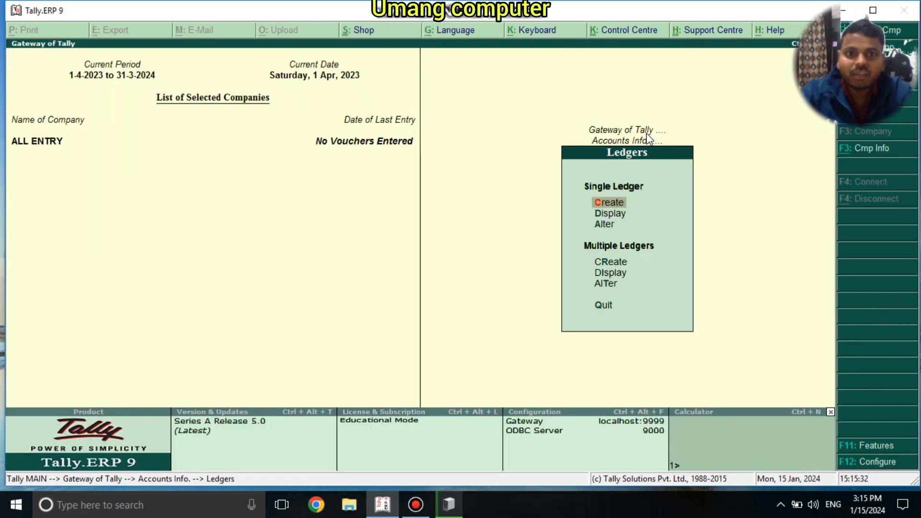
{"action": "key", "text": "Escape"}
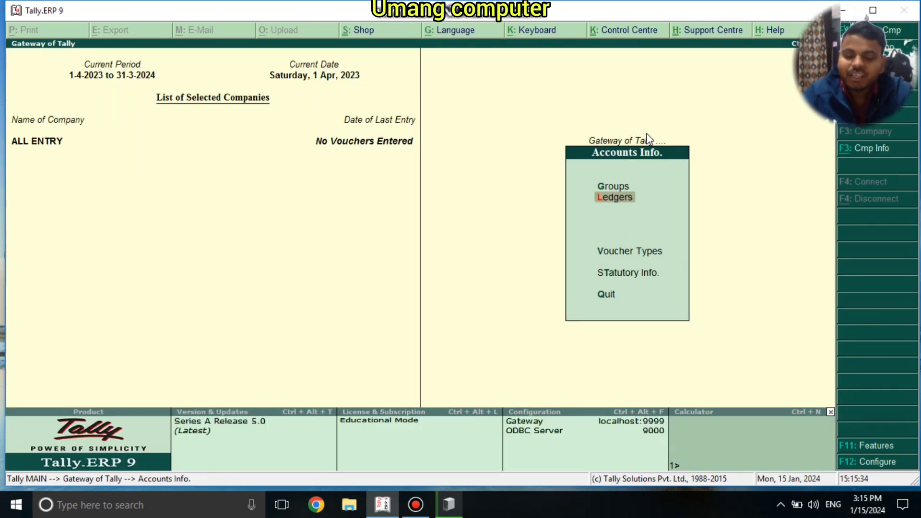
{"action": "key", "text": "Escape"}
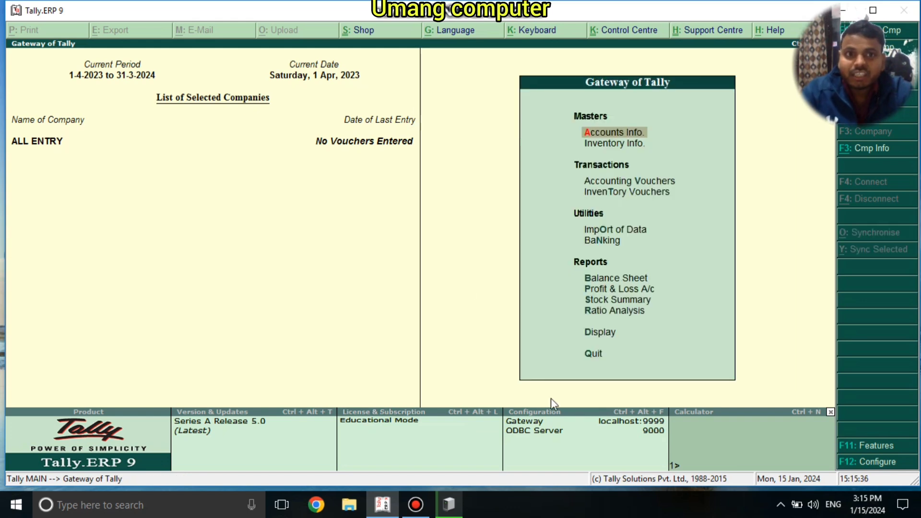
Step: Review the accounts and inventory master configuration, including the Bill of Materials option, and return to the Gateway of Tally
{"action": "left_click", "coordinate": [859, 468]}
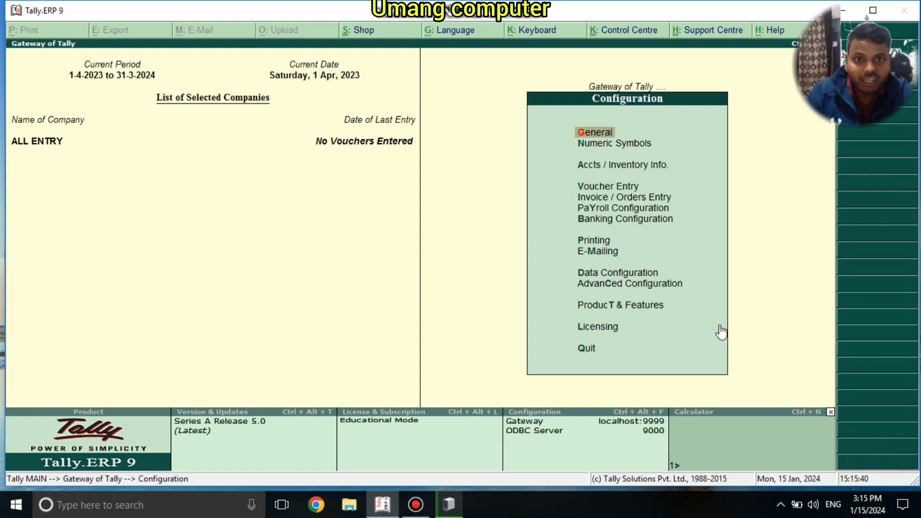
{"action": "key", "text": "Down"}
{"action": "key", "text": "Down"}
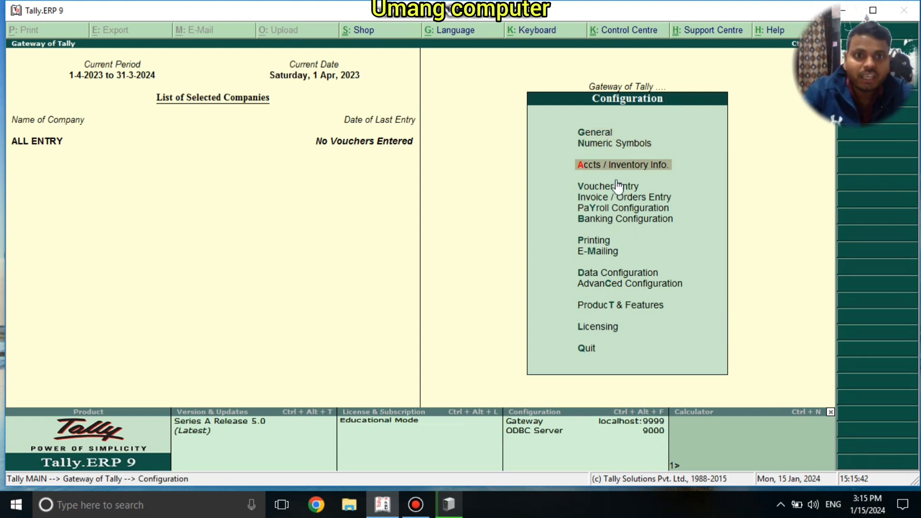
{"action": "key", "text": "Return"}
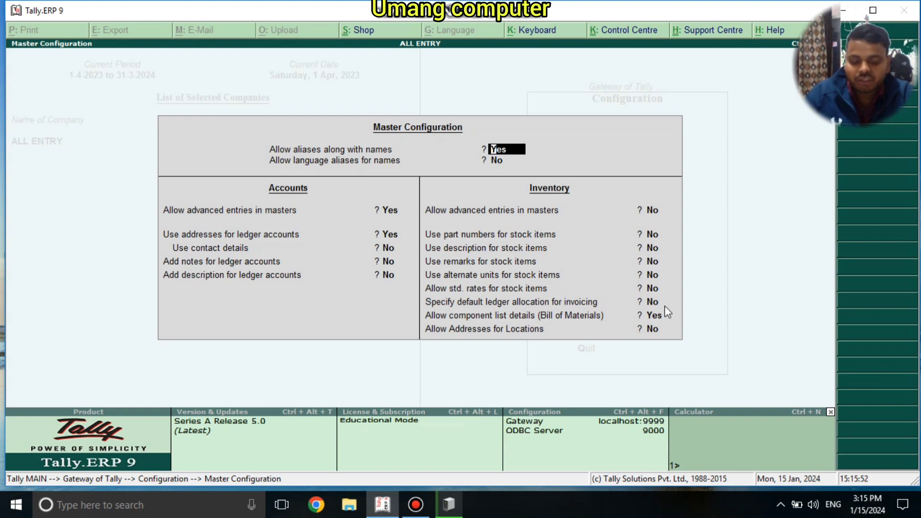
{"action": "key", "text": "Return"}
{"action": "key", "text": "Return"}
{"action": "key", "text": "Return"}
{"action": "key", "text": "Return"}
{"action": "key", "text": "Escape"}
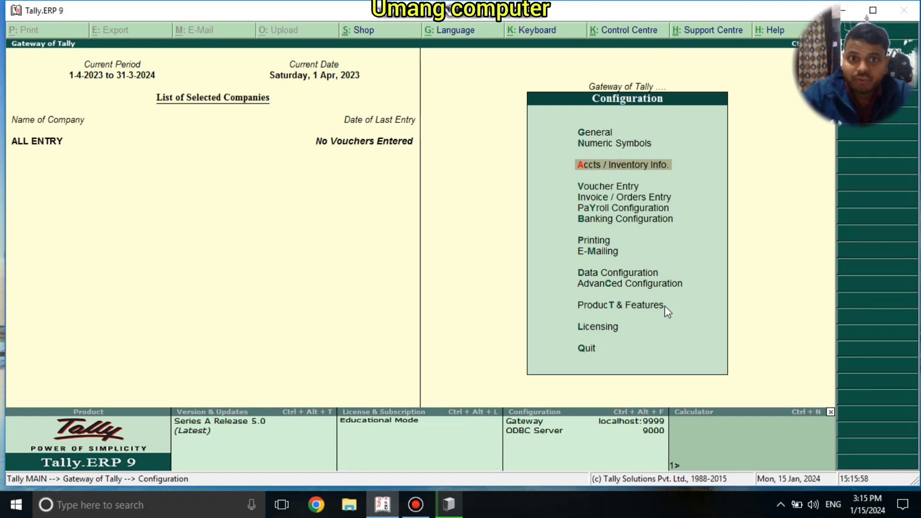
{"action": "key", "text": "Escape"}
{"action": "key", "text": "Escape"}
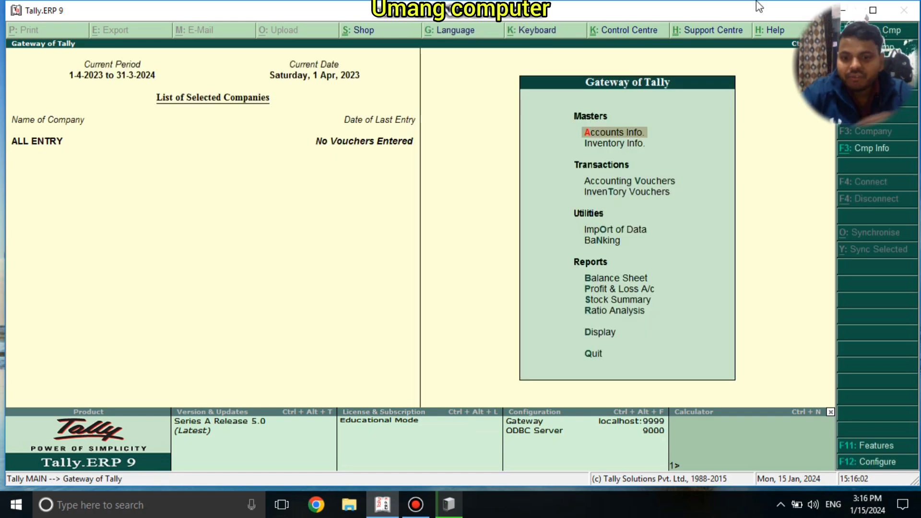
Step: Start creating a single stock item in the inventory masters and name it CPU without an alias
{"action": "key", "text": "Down"}
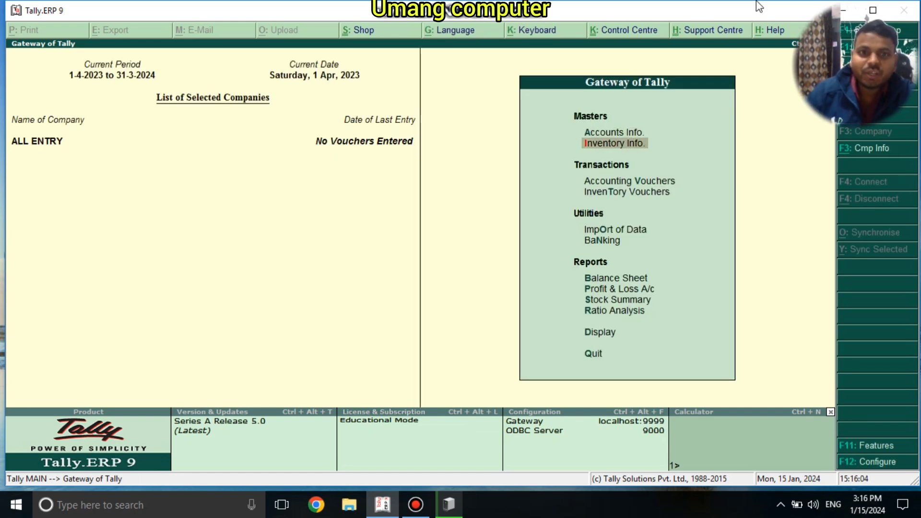
{"action": "key", "text": "Return"}
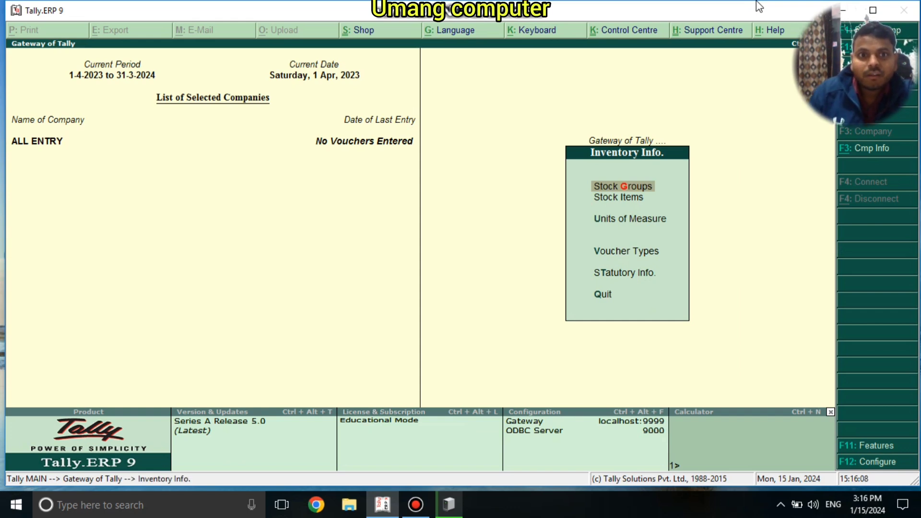
{"action": "key", "text": "Down"}
{"action": "key", "text": "Return"}
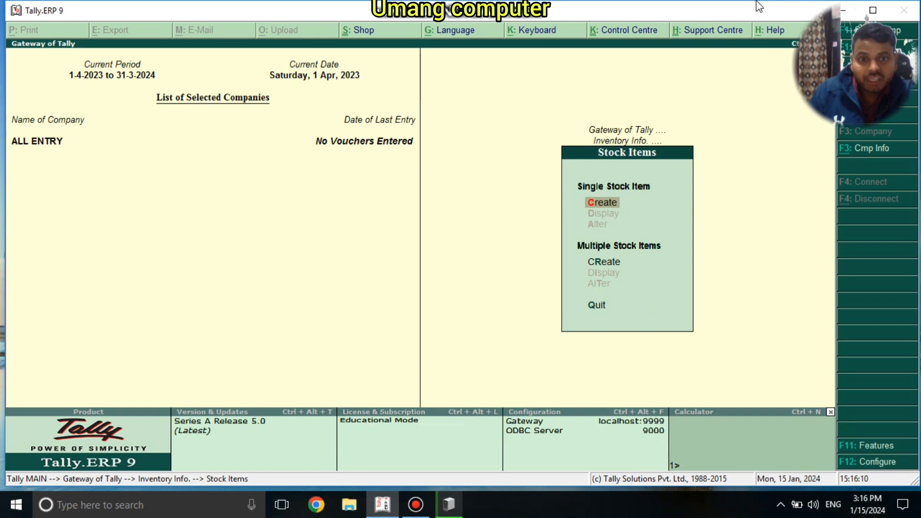
{"action": "key", "text": "Return"}
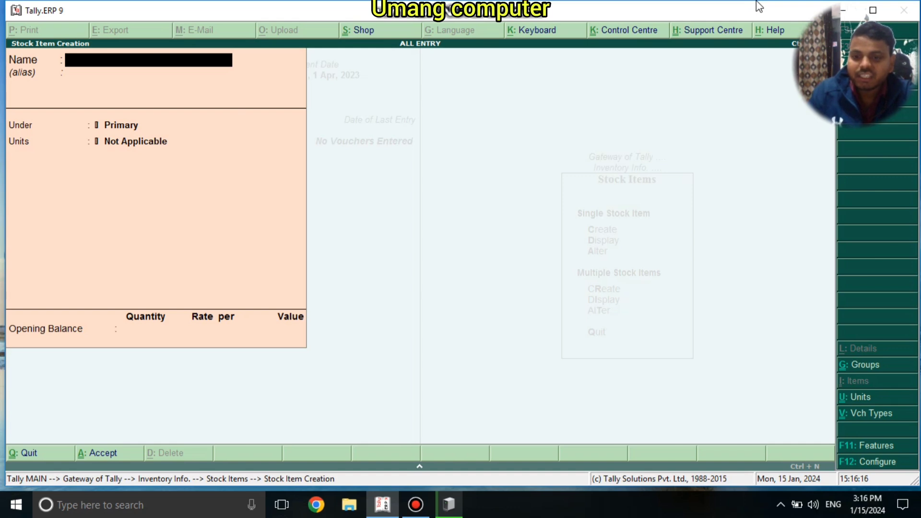
{"action": "type", "text": "CPU"}
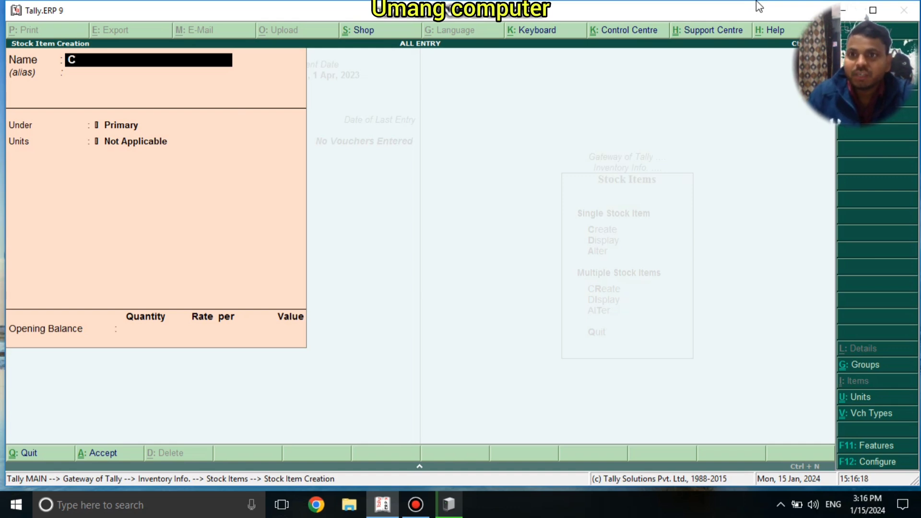
{"action": "key", "text": "Return"}
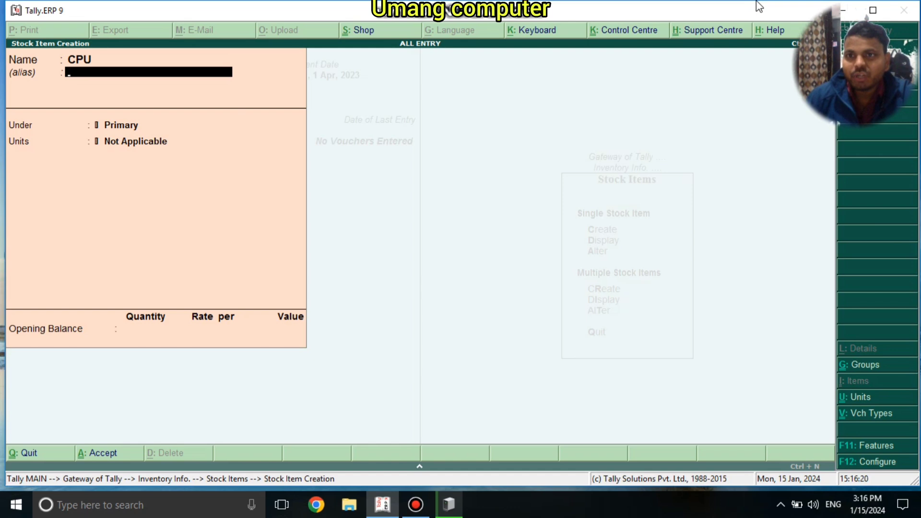
{"action": "key", "text": "Return"}
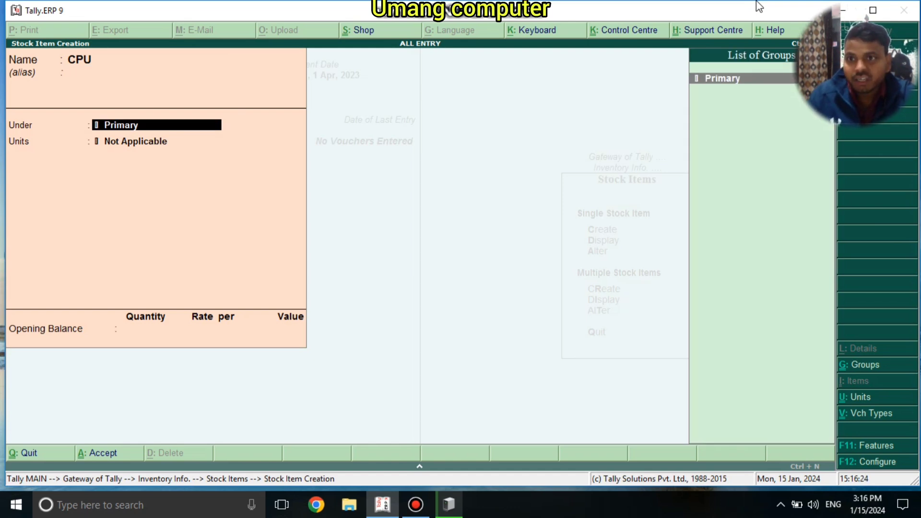
Step: Create a stock group named HARDWARE under Primary from within the item form and assign it to CPU
{"action": "key", "text": "alt+c"}
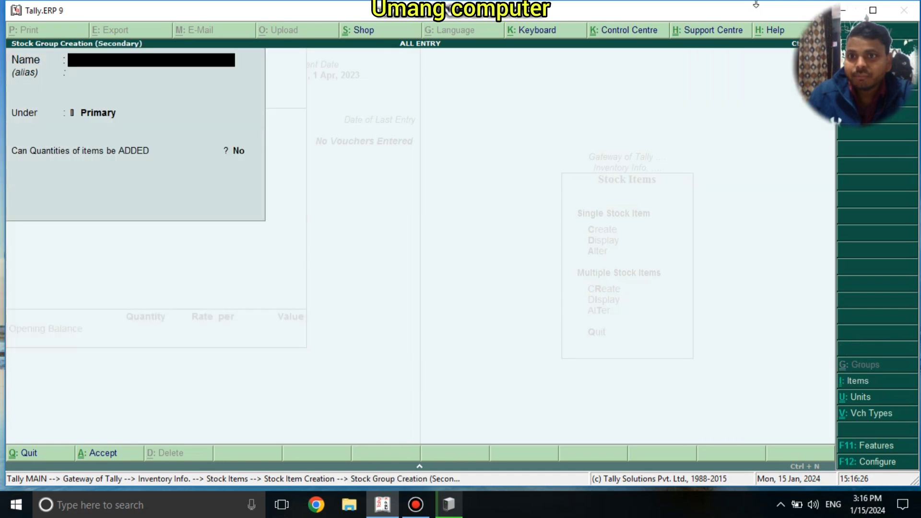
{"action": "type", "text": "HARDWARE"}
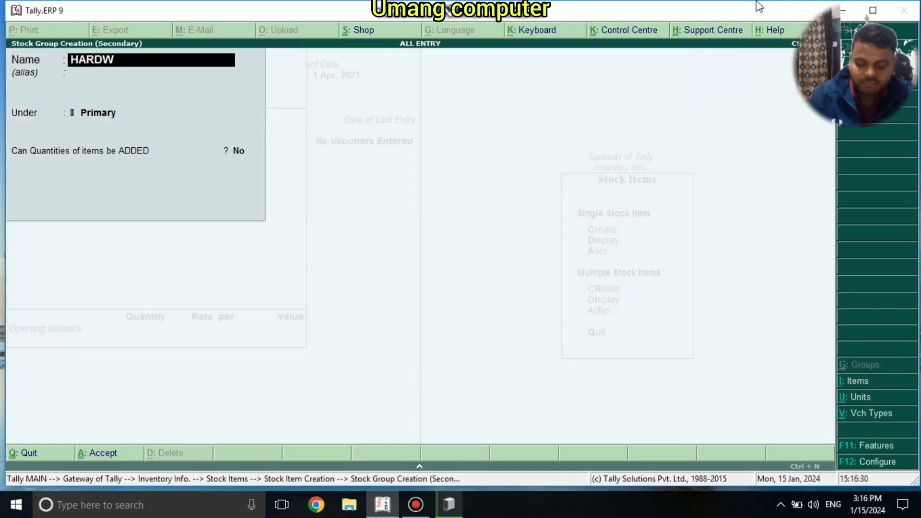
{"action": "key", "text": "Return"}
{"action": "key", "text": "Return"}
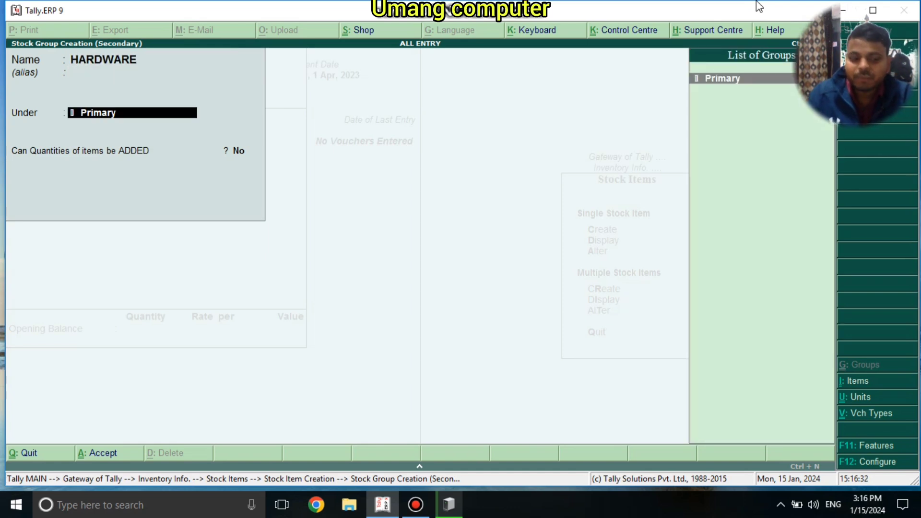
{"action": "key", "text": "Return"}
{"action": "key", "text": "Return"}
{"action": "key", "text": "Return"}
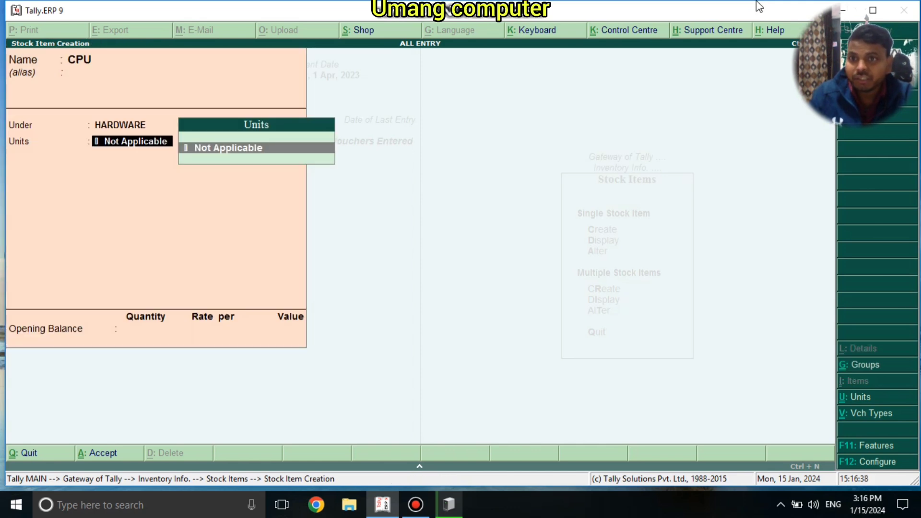
Step: Create a simple unit with the symbol PCS and 0 decimal places as the CPU item's unit
{"action": "key", "text": "alt+c"}
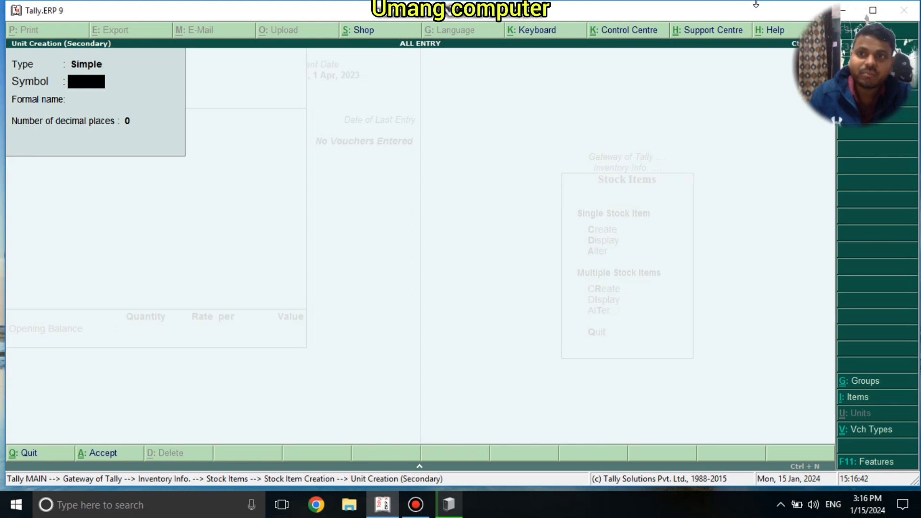
{"action": "type", "text": "PCS"}
{"action": "key", "text": "Return"}
{"action": "key", "text": "Return"}
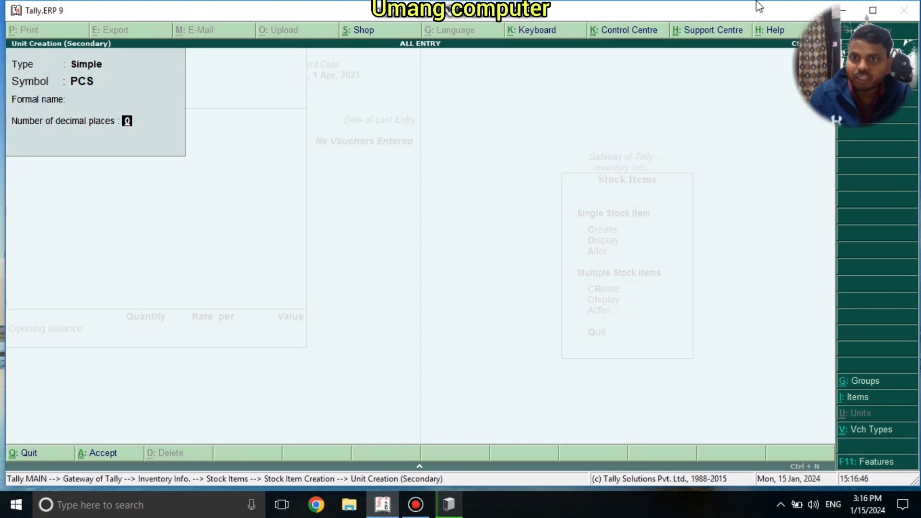
{"action": "key", "text": "Return"}
{"action": "key", "text": "Return"}
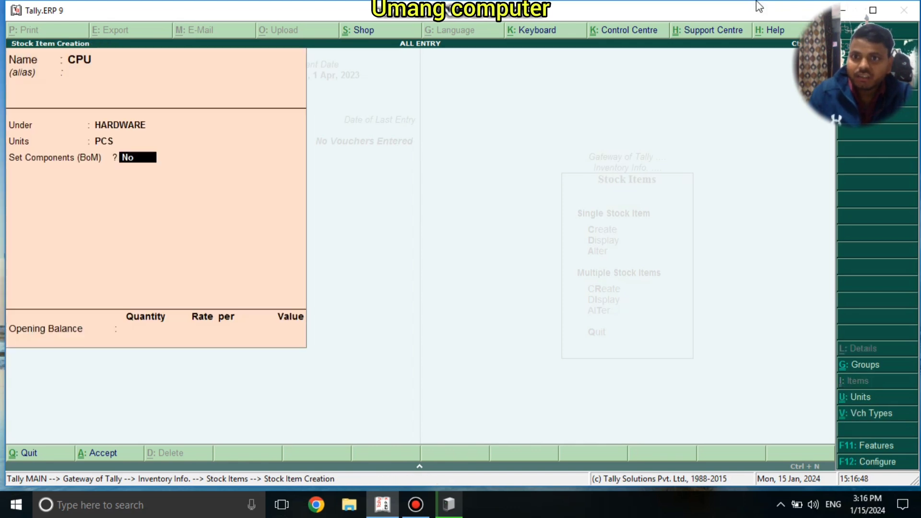
Step: Keep Set Components (BoM) at No, leave the opening balance empty and save the CPU item
{"action": "key", "text": "Return"}
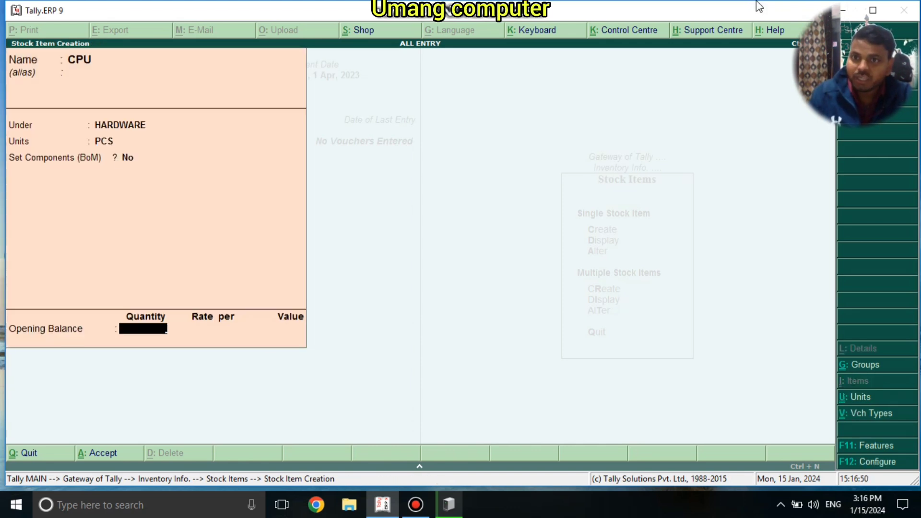
{"action": "key", "text": "Return"}
{"action": "key", "text": "Return"}
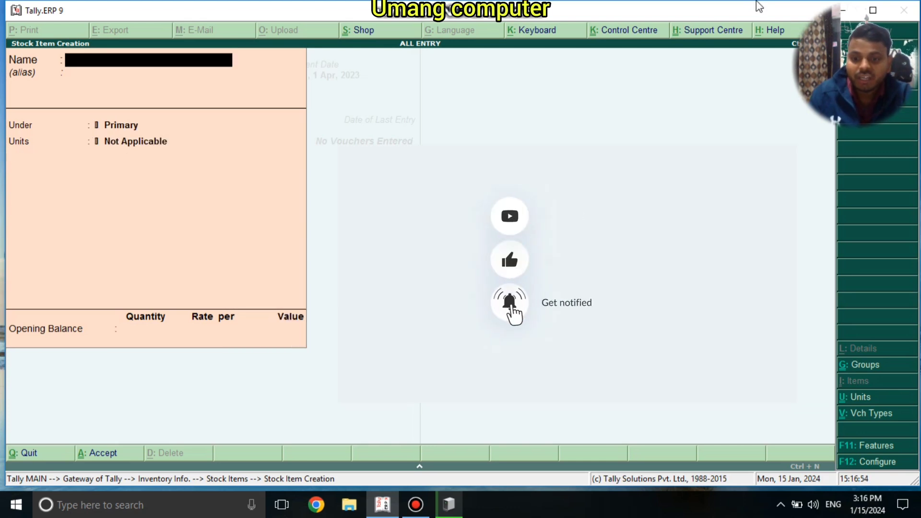
Step: Create and save a stock item named RAM under HARDWARE with unit PCS, no components and no opening balance
{"action": "type", "text": "RAM"}
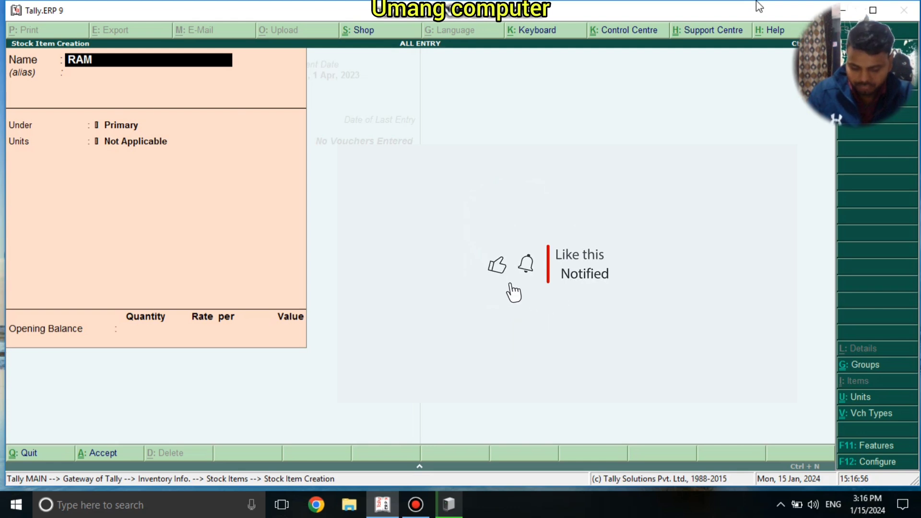
{"action": "key", "text": "Return"}
{"action": "key", "text": "Return"}
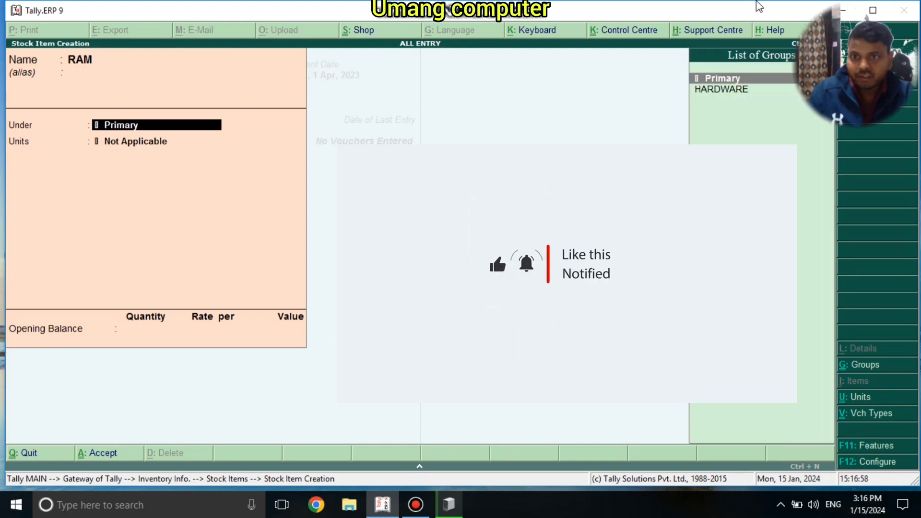
{"action": "key", "text": "Down"}
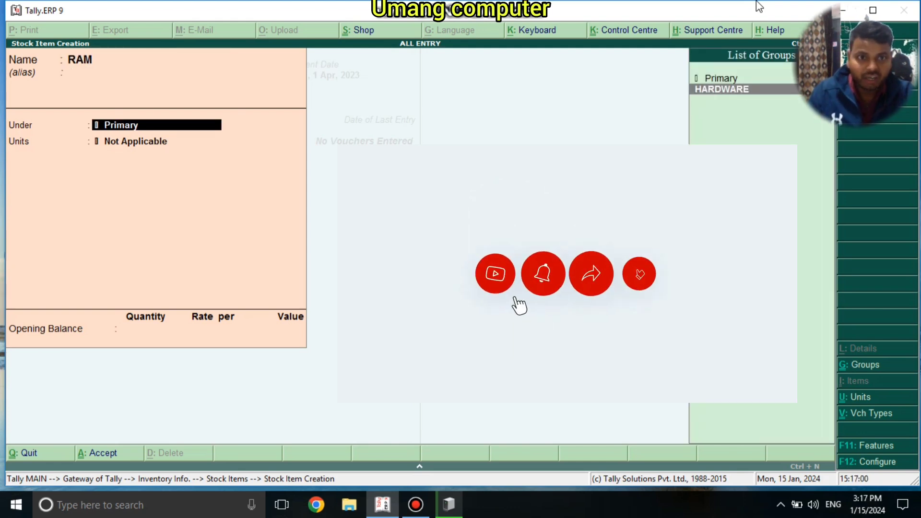
{"action": "key", "text": "Return"}
{"action": "key", "text": "Down"}
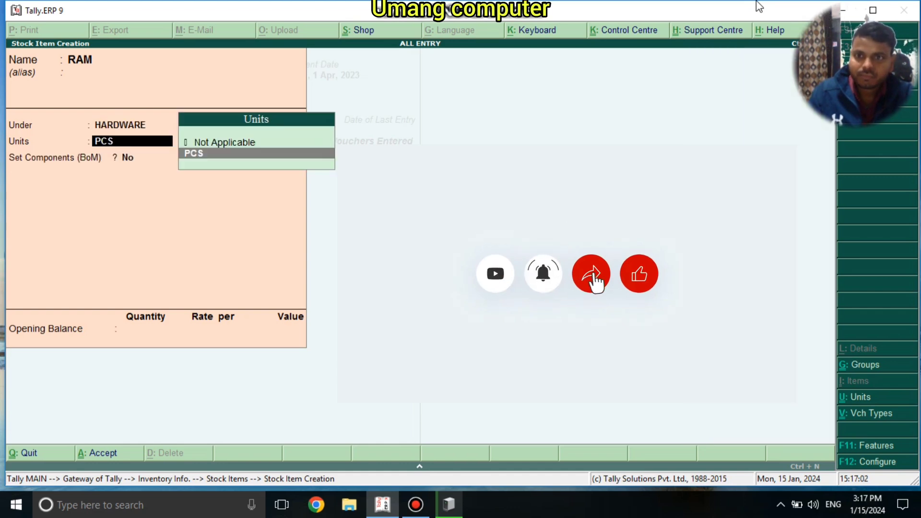
{"action": "key", "text": "Return"}
{"action": "key", "text": "Return"}
{"action": "key", "text": "Return"}
{"action": "key", "text": "Return"}
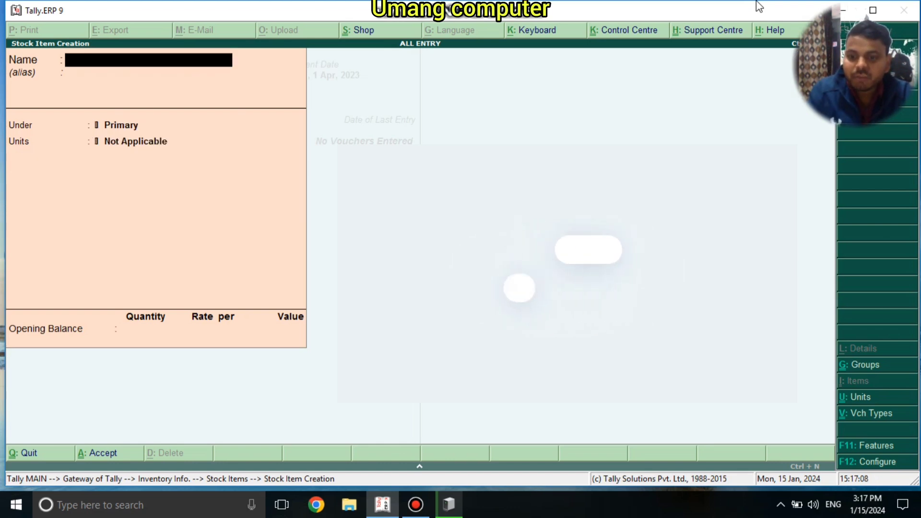
Step: Create and save a stock item named MOUSE under HARDWARE with unit PCS, no components and no opening balance
{"action": "type", "text": "MOUSE"}
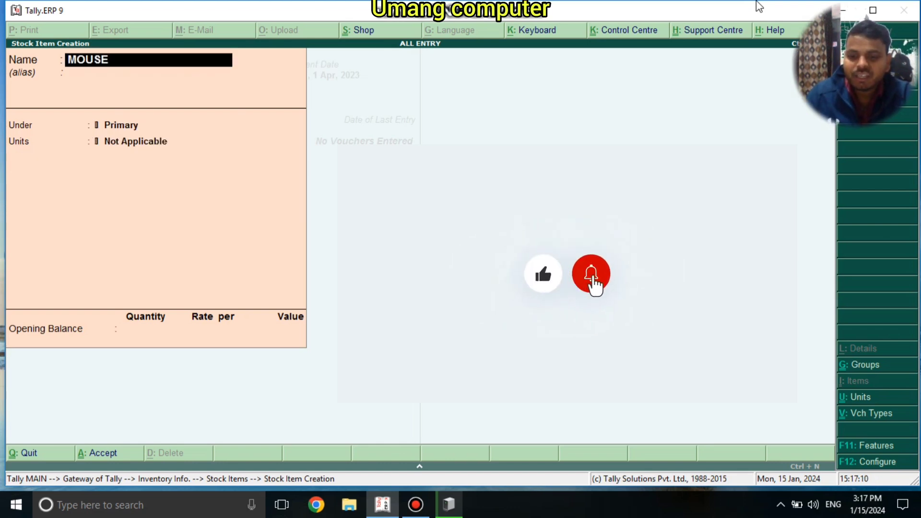
{"action": "key", "text": "Return"}
{"action": "key", "text": "Return"}
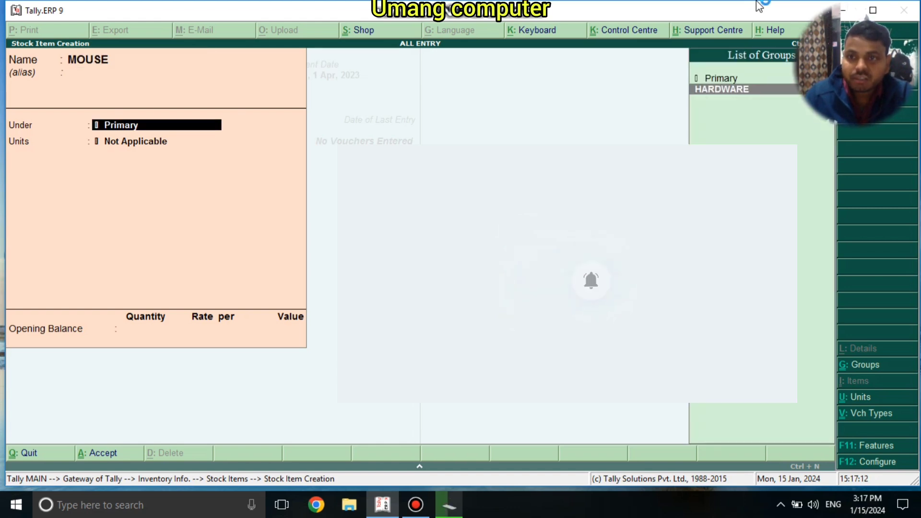
{"action": "key", "text": "Return"}
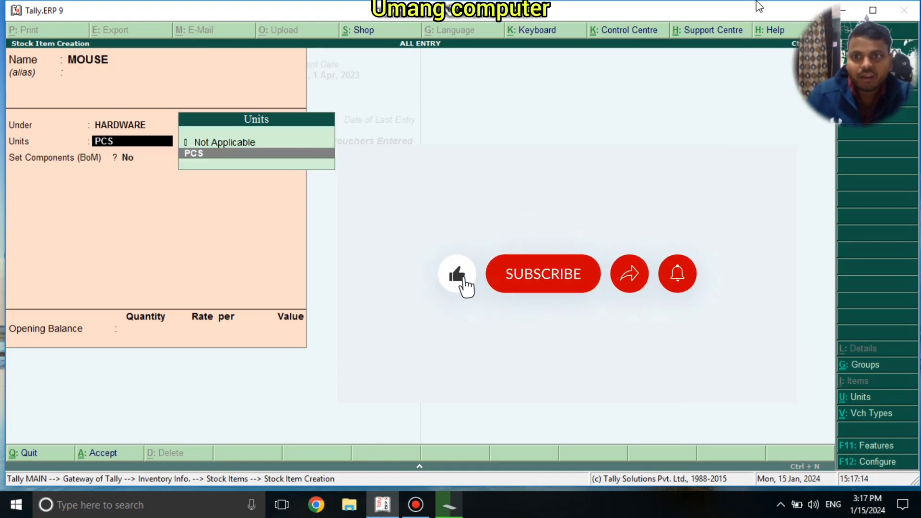
{"action": "key", "text": "Return"}
{"action": "key", "text": "Return"}
{"action": "key", "text": "Return"}
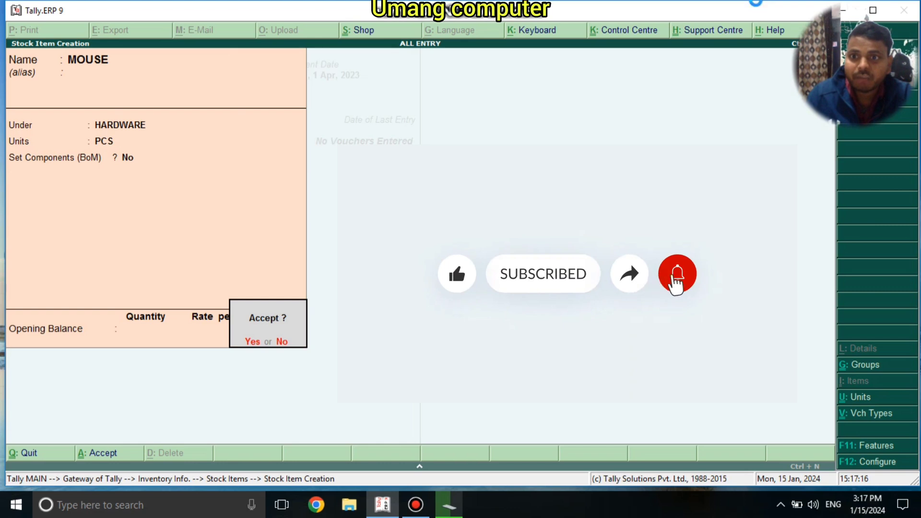
{"action": "key", "text": "Return"}
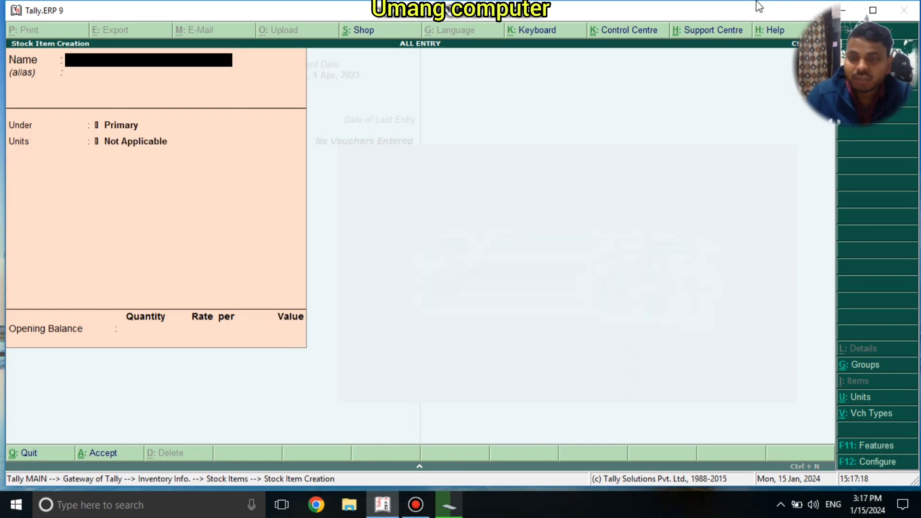
Step: Create and save a stock item named KEYBOARD under HARDWARE with unit PCS, no components and no opening balance
{"action": "type", "text": "KEYBOARD"}
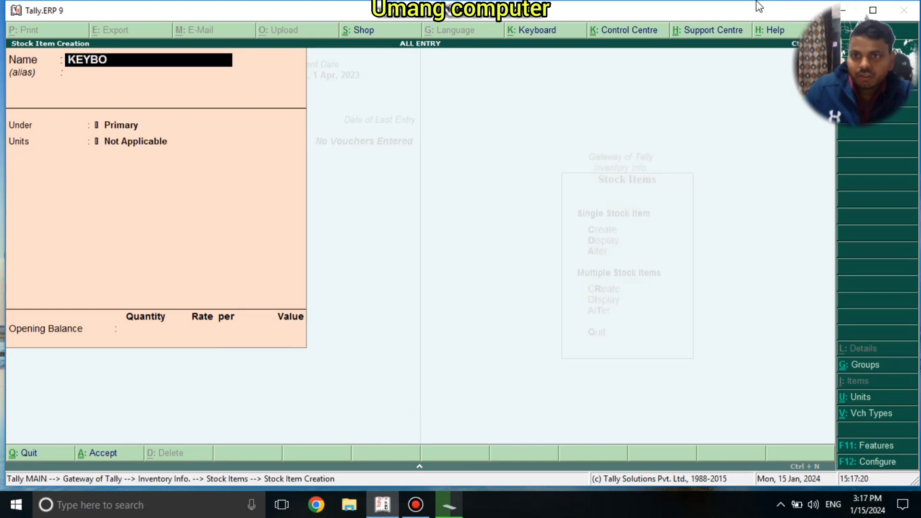
{"action": "key", "text": "Return"}
{"action": "key", "text": "Return"}
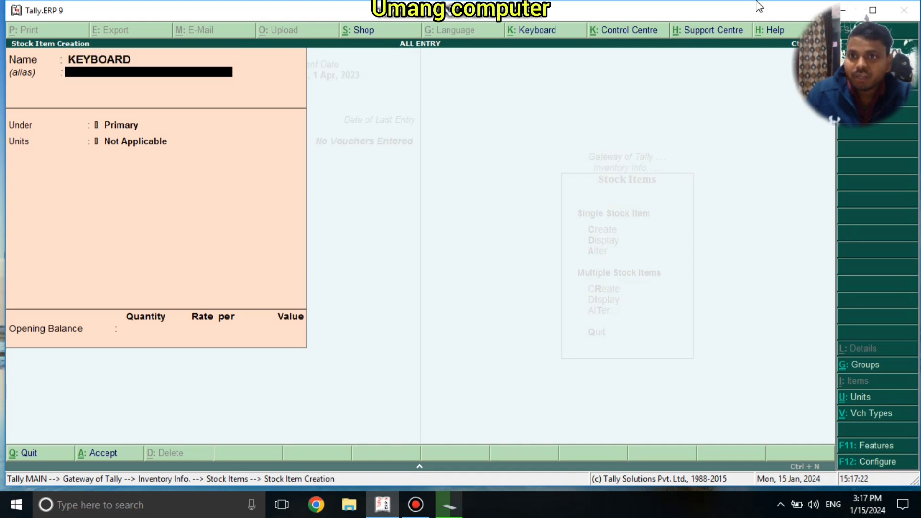
{"action": "key", "text": "Down"}
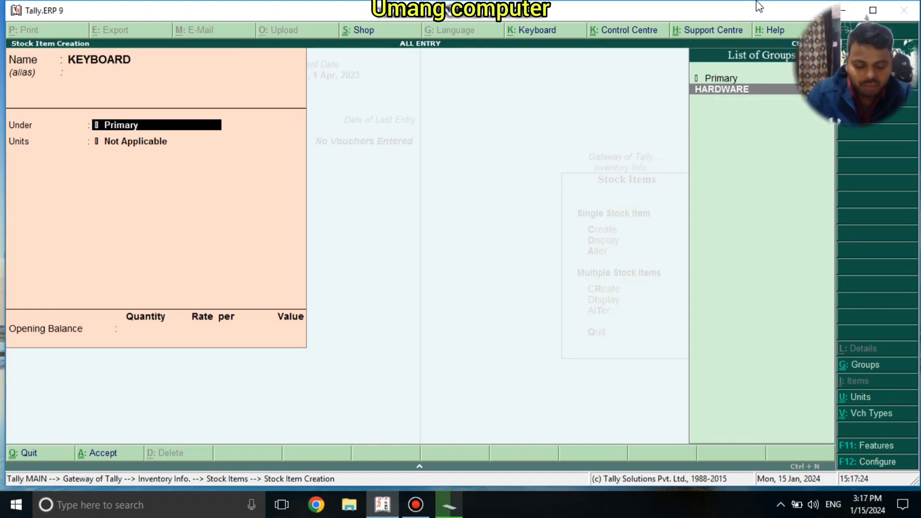
{"action": "key", "text": "Return"}
{"action": "key", "text": "Down"}
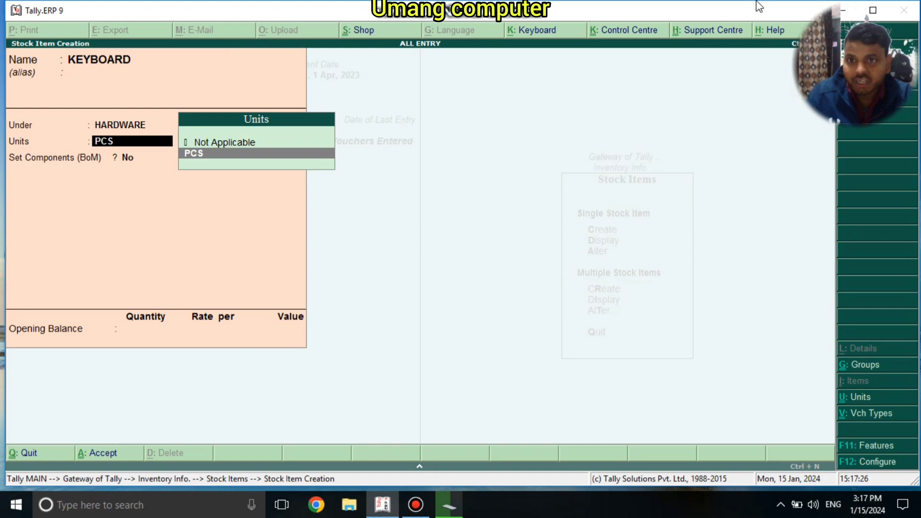
{"action": "key", "text": "Return"}
{"action": "key", "text": "Return"}
{"action": "key", "text": "Return"}
{"action": "key", "text": "Escape"}
{"action": "key", "text": "ctrl+a"}
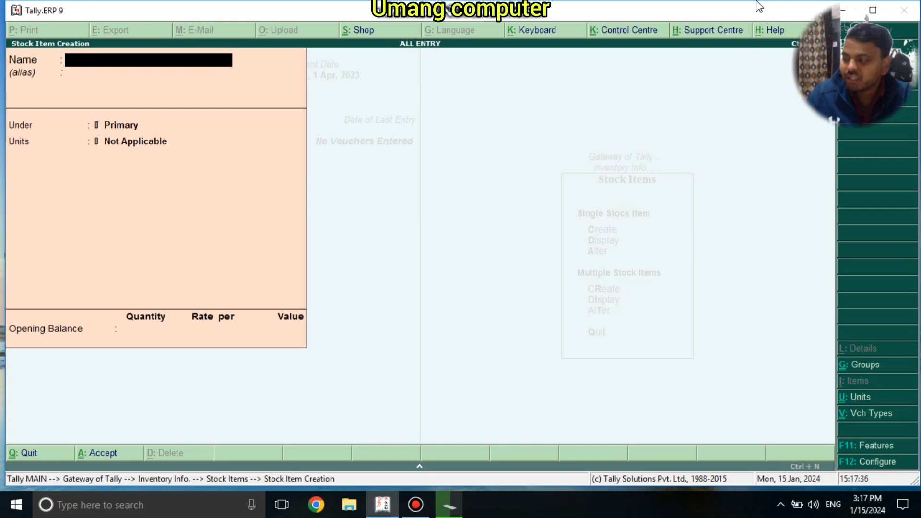
Step: Start a stock item named COMPUTER HARDWARE under the HARDWARE group with PCS as its unit
{"action": "type", "text": "COM"}
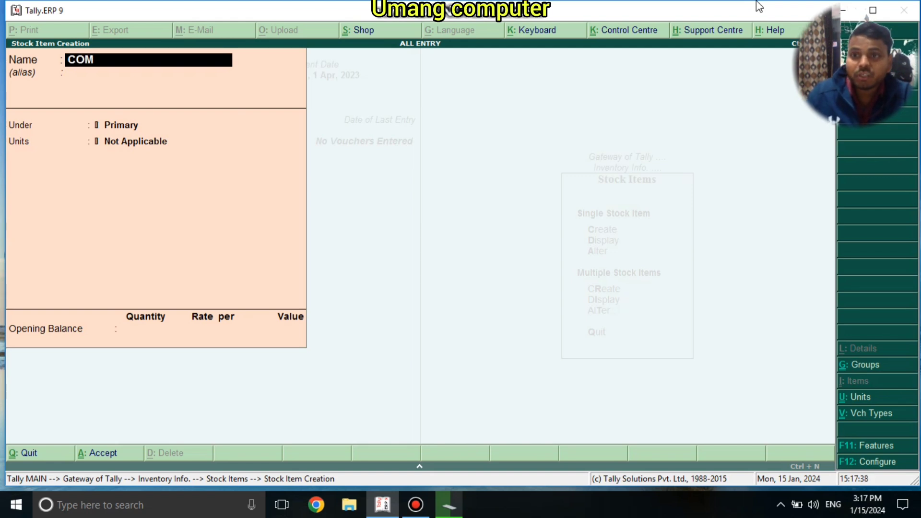
{"action": "type", "text": "PUTER"}
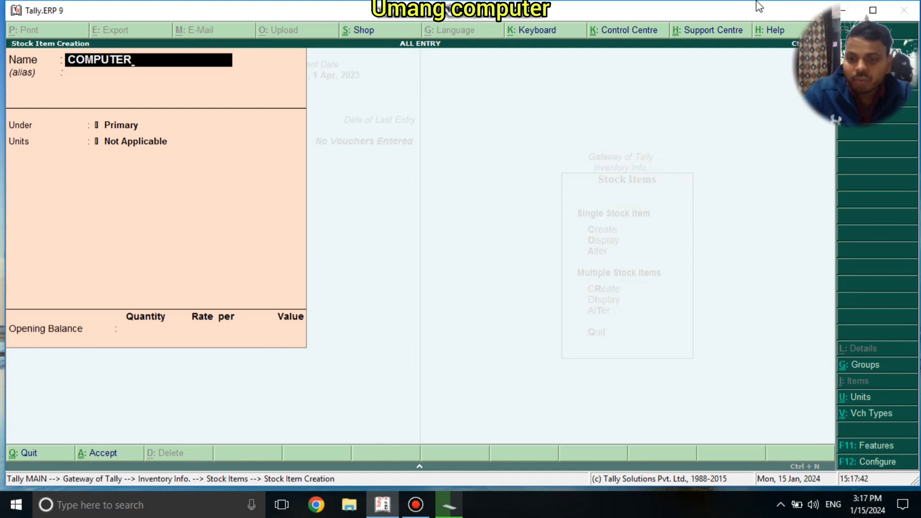
{"action": "type", "text": " HAR"}
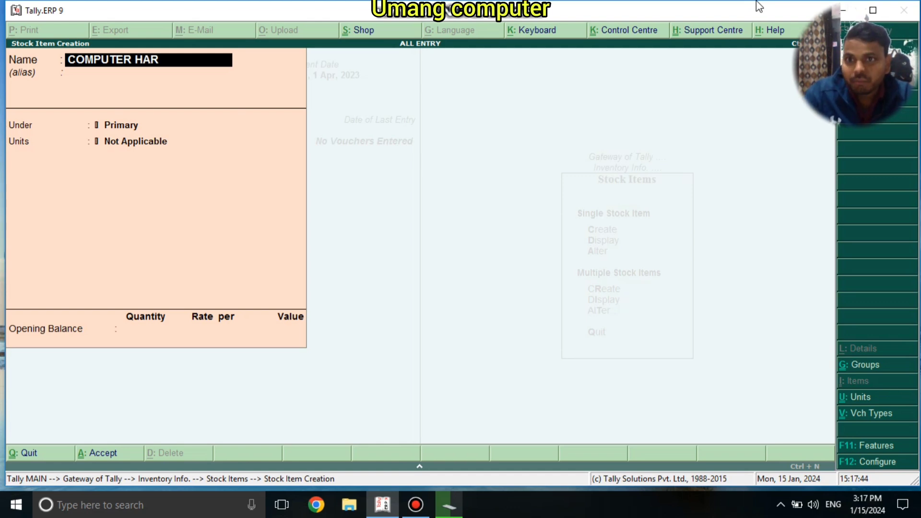
{"action": "type", "text": "DWARE"}
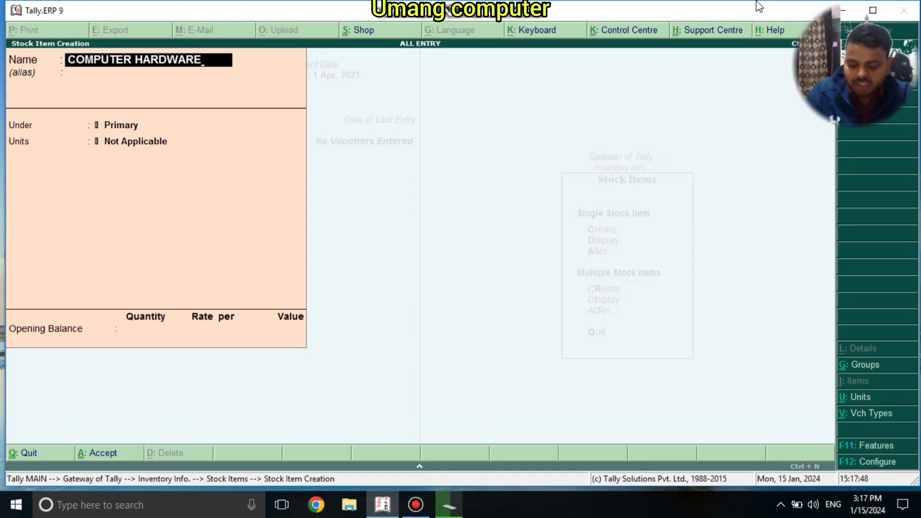
{"action": "key", "text": "Return"}
{"action": "key", "text": "Return"}
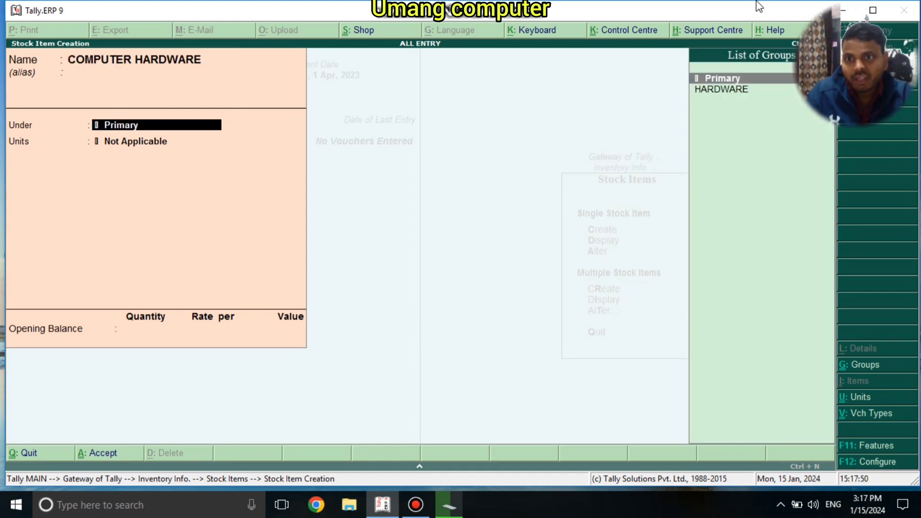
{"action": "key", "text": "Down"}
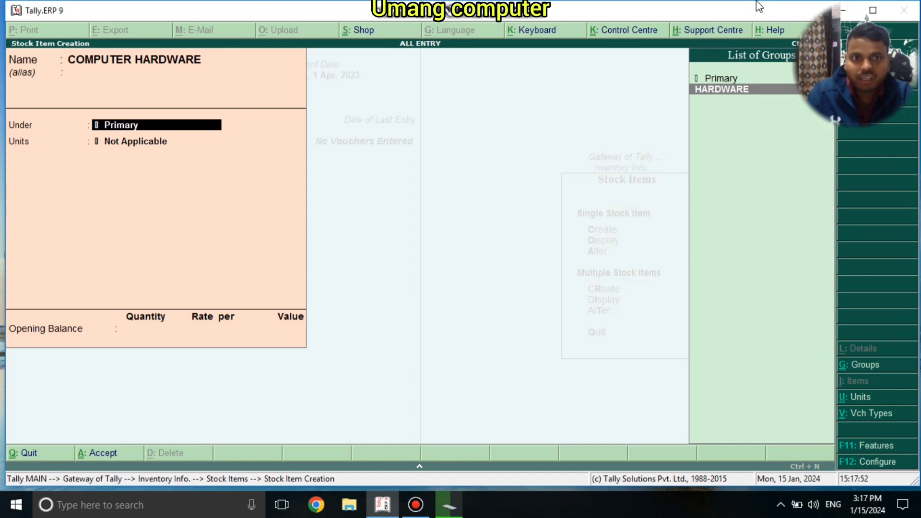
{"action": "key", "text": "Return"}
{"action": "key", "text": "Down"}
{"action": "key", "text": "Return"}
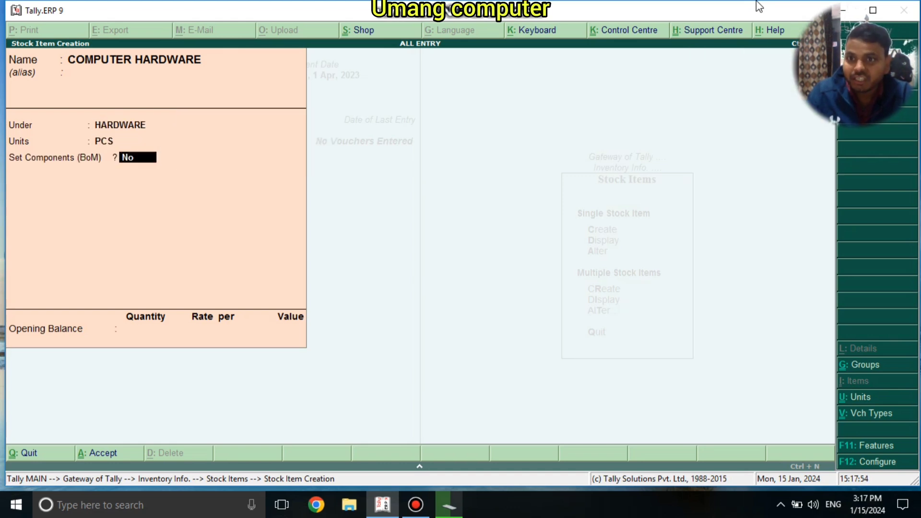
Step: Set Components (BoM) to Yes for COMPUTER HARDWARE and define a BoM named COMPUTER with a unit of manufacture of 75 PCS
{"action": "type", "text": "Y"}
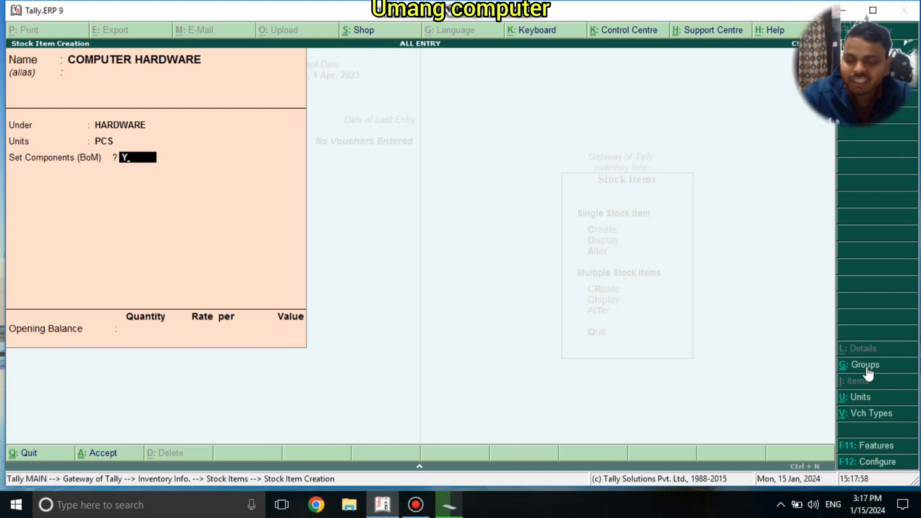
{"action": "key", "text": "Return"}
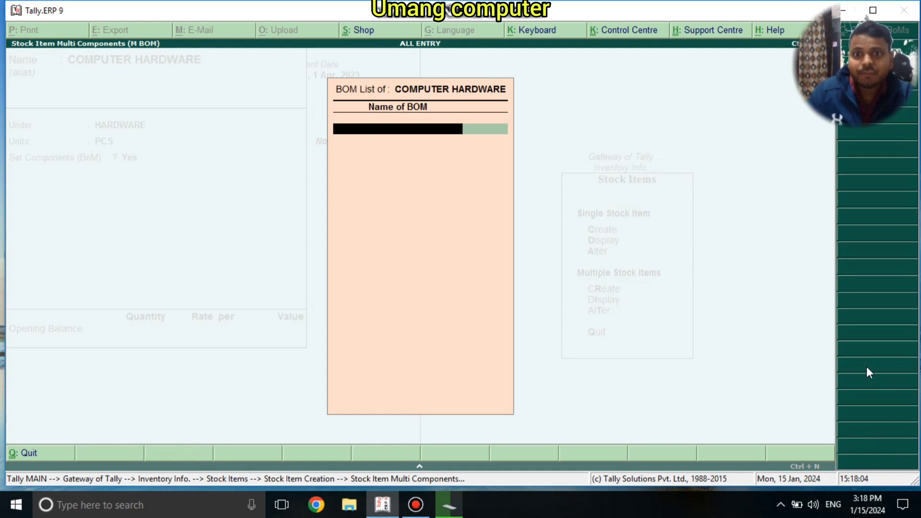
{"action": "type", "text": "COMPUTER"}
{"action": "key", "text": "Return"}
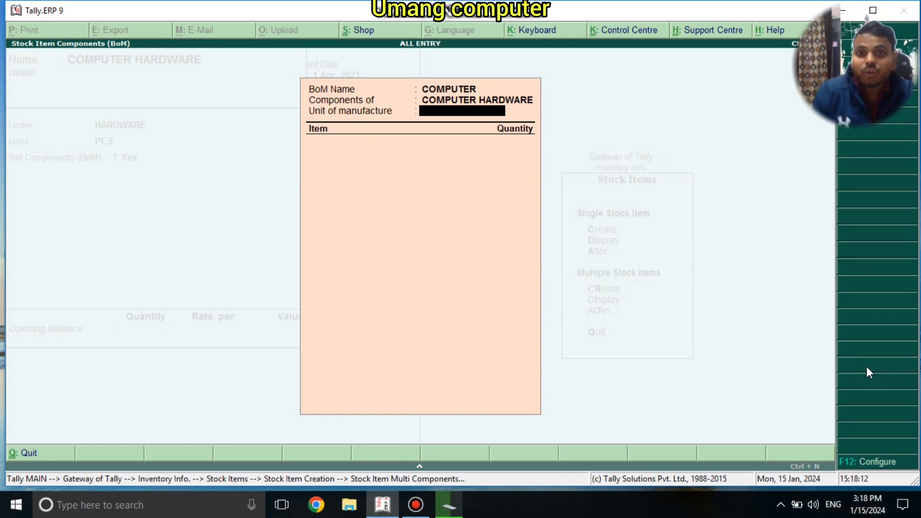
{"action": "type", "text": "75"}
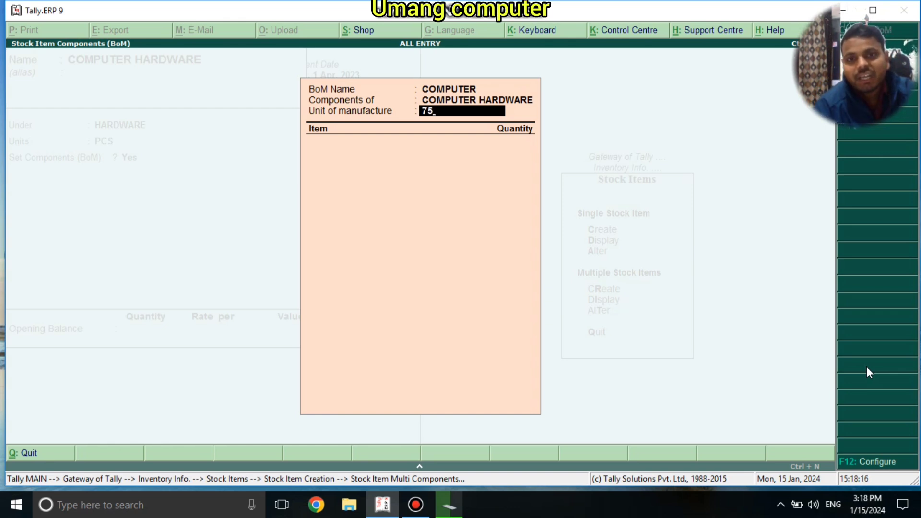
{"action": "key", "text": "Return"}
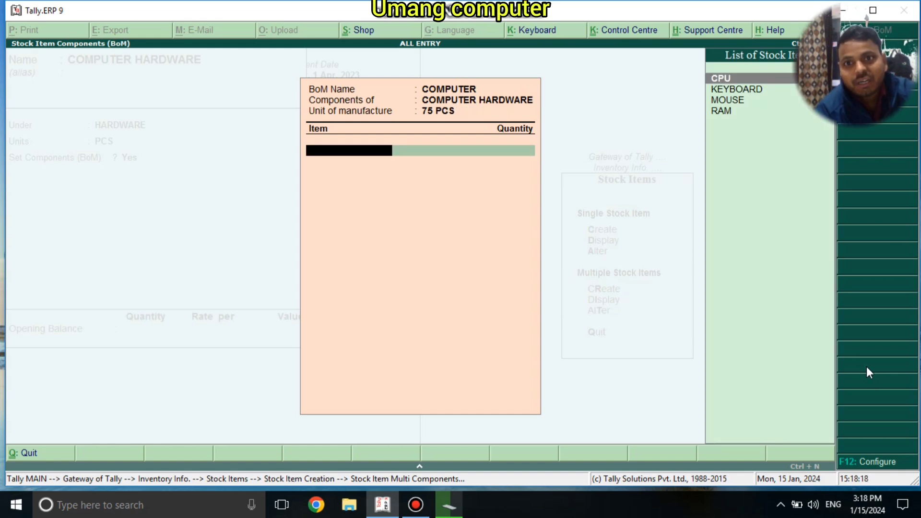
Step: Add CPU and KEYBOARD to the COMPUTER BoM with a quantity of 15 PCS each
{"action": "key", "text": "Return"}
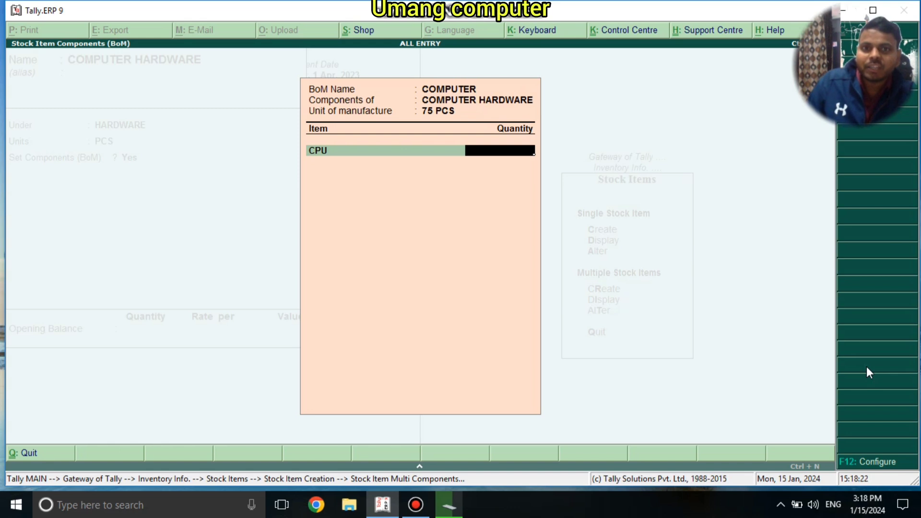
{"action": "type", "text": "15"}
{"action": "key", "text": "Return"}
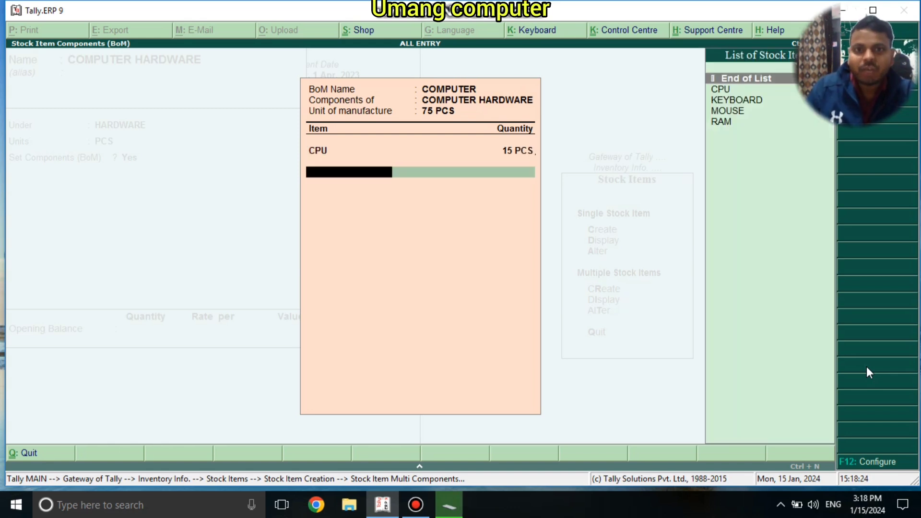
{"action": "key", "text": "Down"}
{"action": "key", "text": "Down"}
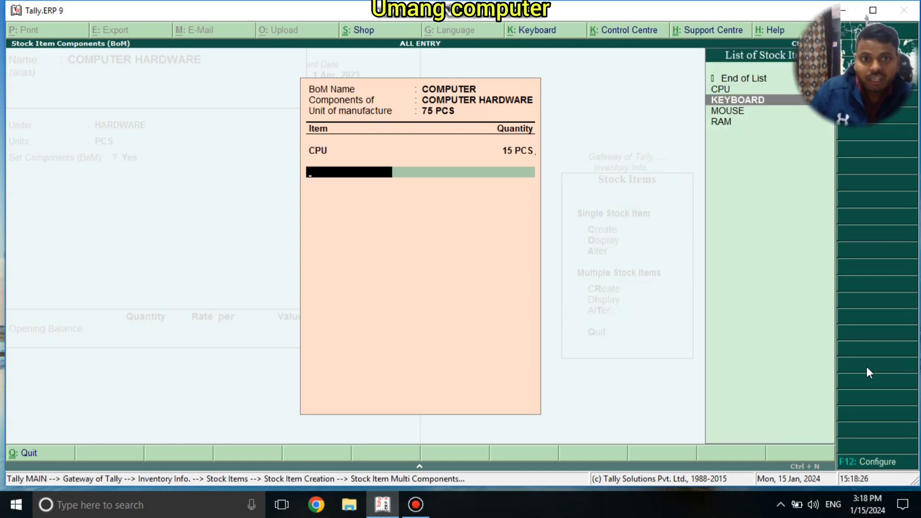
{"action": "key", "text": "Return"}
{"action": "type", "text": "15"}
{"action": "key", "text": "Return"}
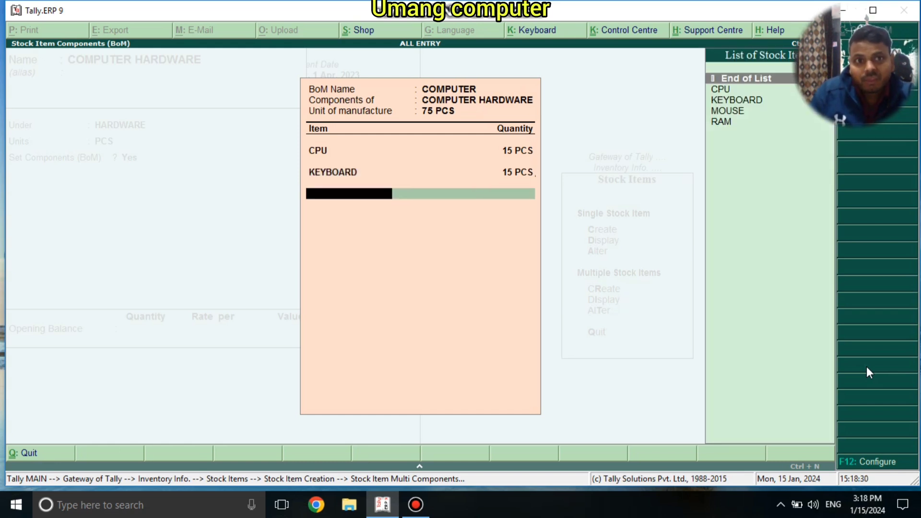
Step: Add MOUSE as a component of the COMPUTER BoM with a quantity of 15 PCS
{"action": "key", "text": "Down"}
{"action": "key", "text": "Down"}
{"action": "key", "text": "Down"}
{"action": "key", "text": "Return"}
{"action": "type", "text": "15"}
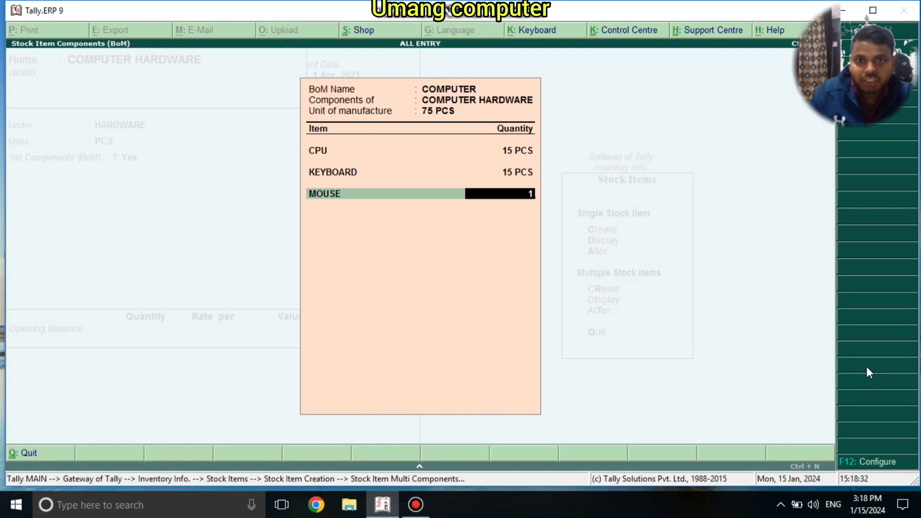
{"action": "key", "text": "Return"}
Step: Add RAM to the COMPUTER BoM with a quantity of 30 PCS and end the component list
{"action": "key", "text": "Down"}
{"action": "key", "text": "Down"}
{"action": "key", "text": "Down"}
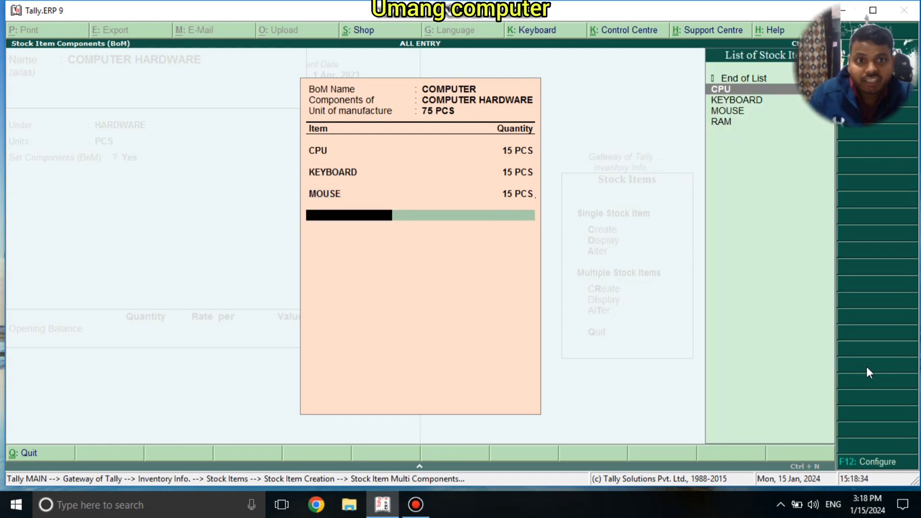
{"action": "key", "text": "Down"}
{"action": "key", "text": "Return"}
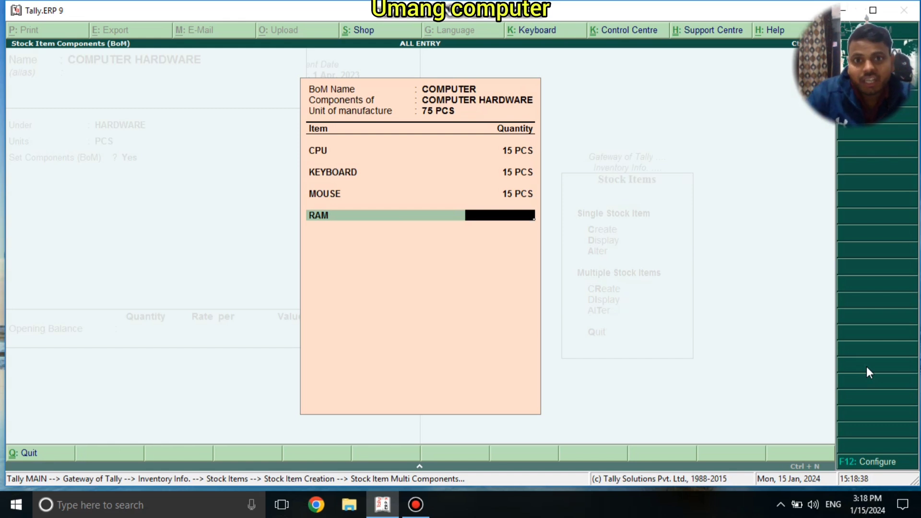
{"action": "type", "text": "3"}
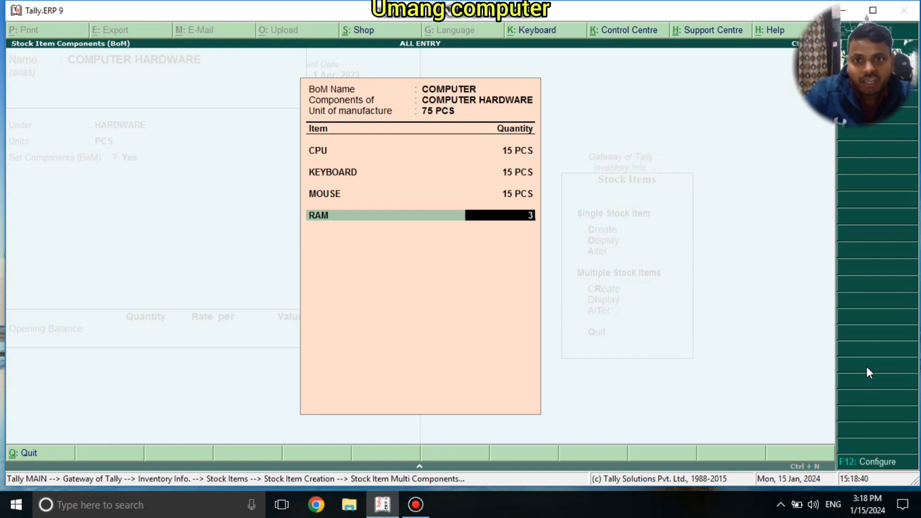
{"action": "type", "text": "0"}
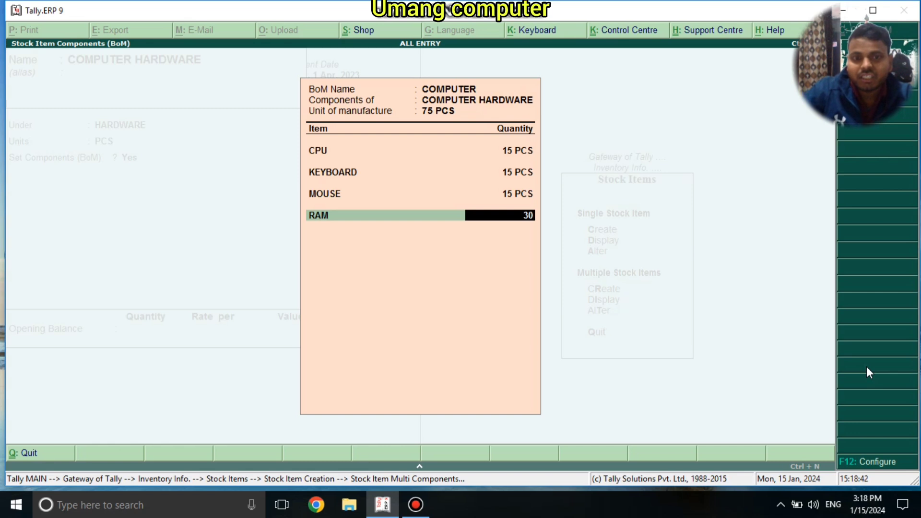
{"action": "key", "text": "Return"}
{"action": "key", "text": "Return"}
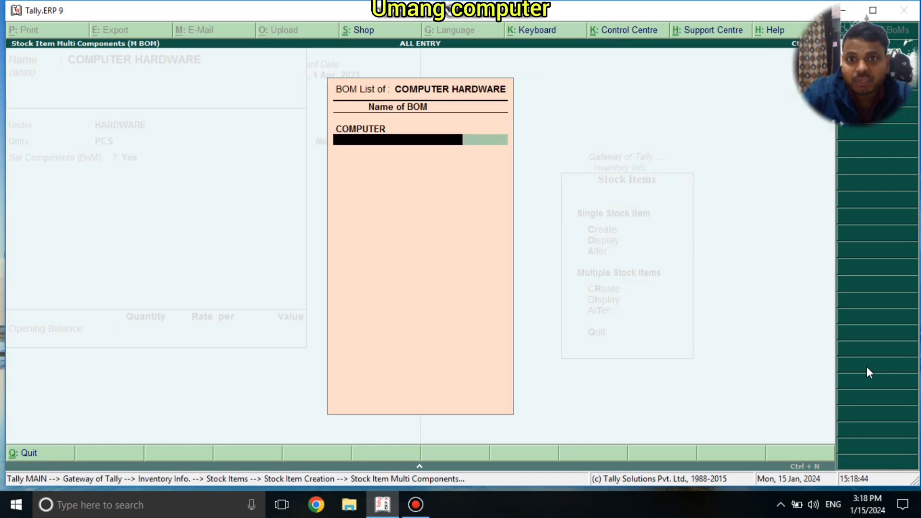
Step: Close the BoM list, leave the opening balance empty and save the COMPUTER HARDWARE item
{"action": "key", "text": "Return"}
{"action": "key", "text": "Return"}
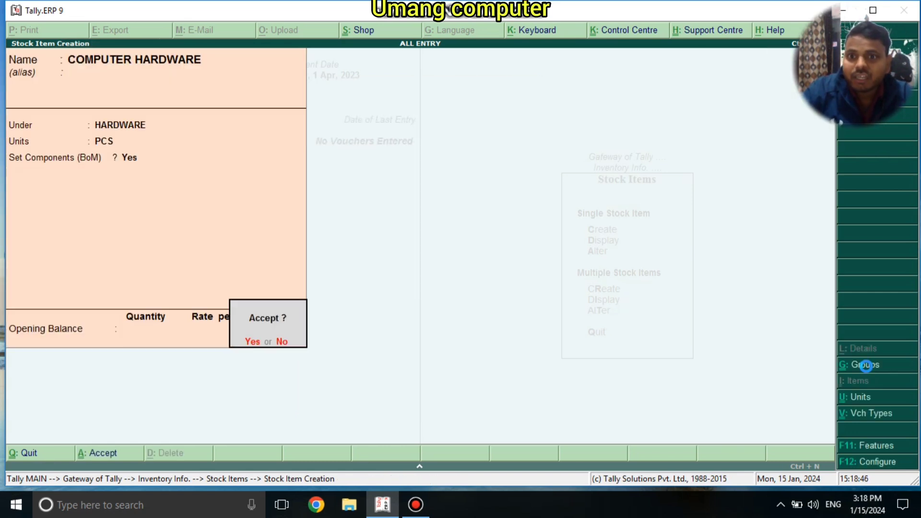
{"action": "key", "text": "Return"}
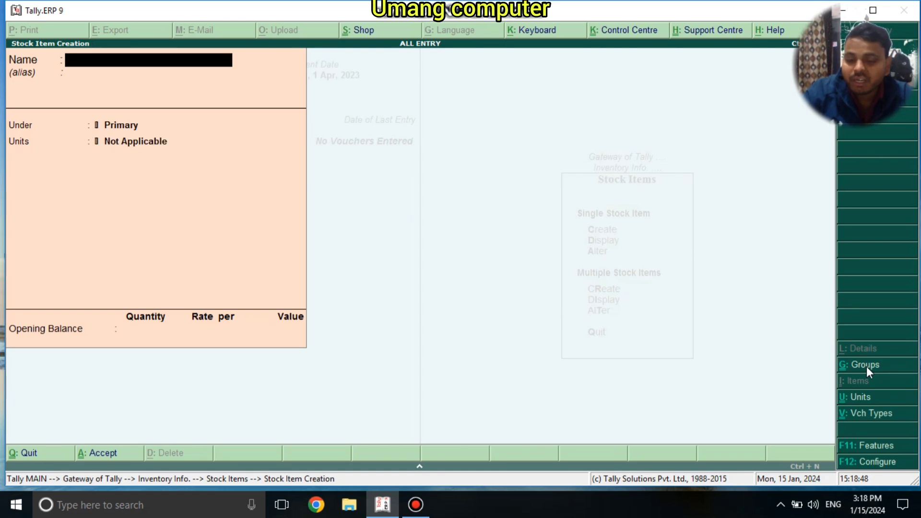
Step: Leave stock item creation and open a blank voucher type creation form from Inventory Info
{"action": "key", "text": "Escape"}
{"action": "key", "text": "Return"}
{"action": "key", "text": "Escape"}
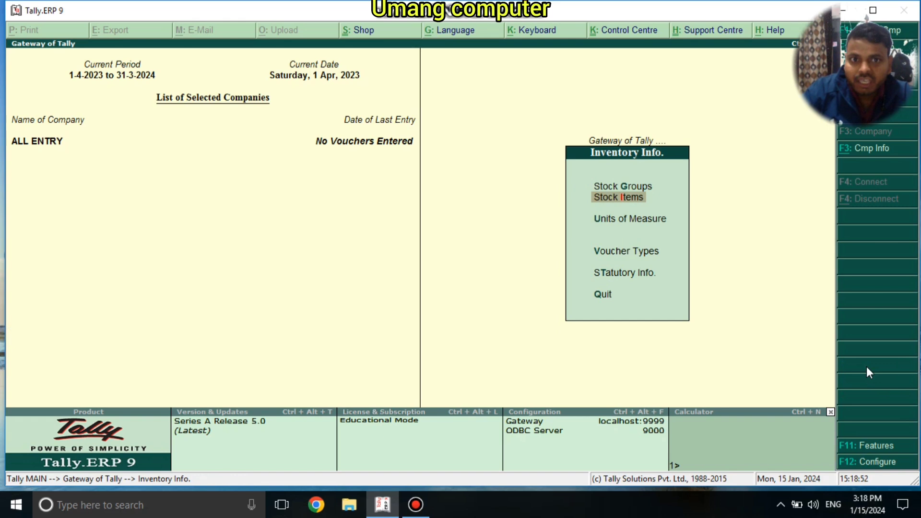
{"action": "key", "text": "Down"}
{"action": "key", "text": "Down"}
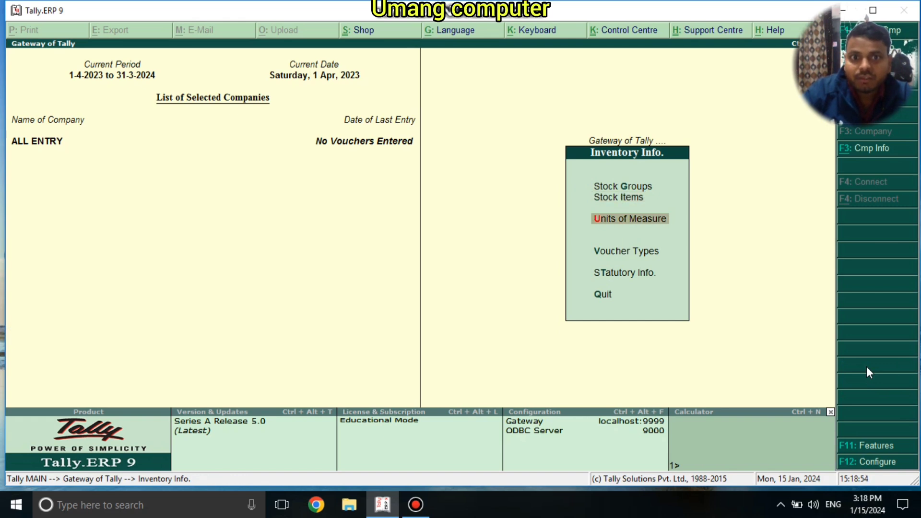
{"action": "key", "text": "Up"}
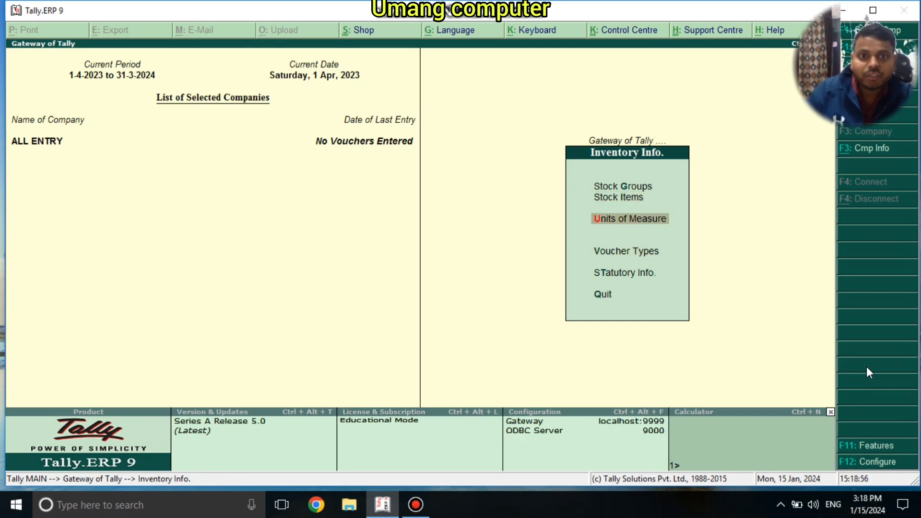
{"action": "key", "text": "Down"}
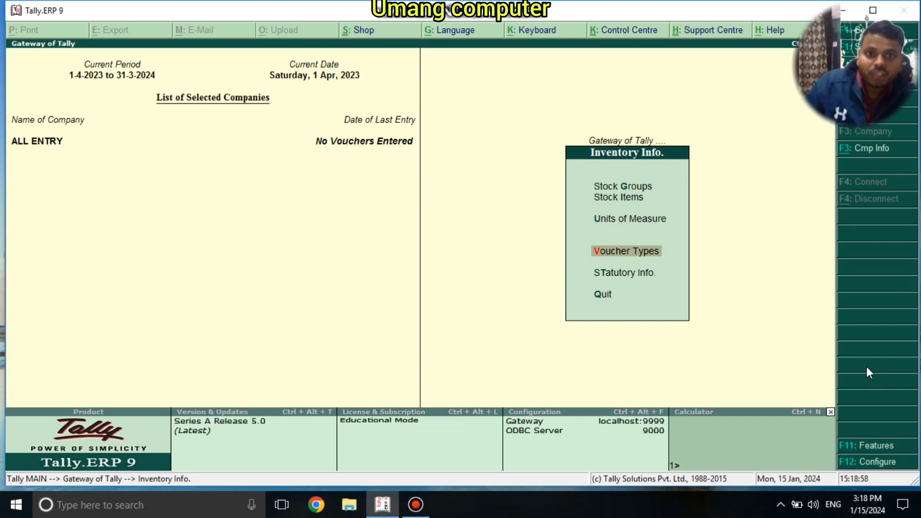
{"action": "key", "text": "Return"}
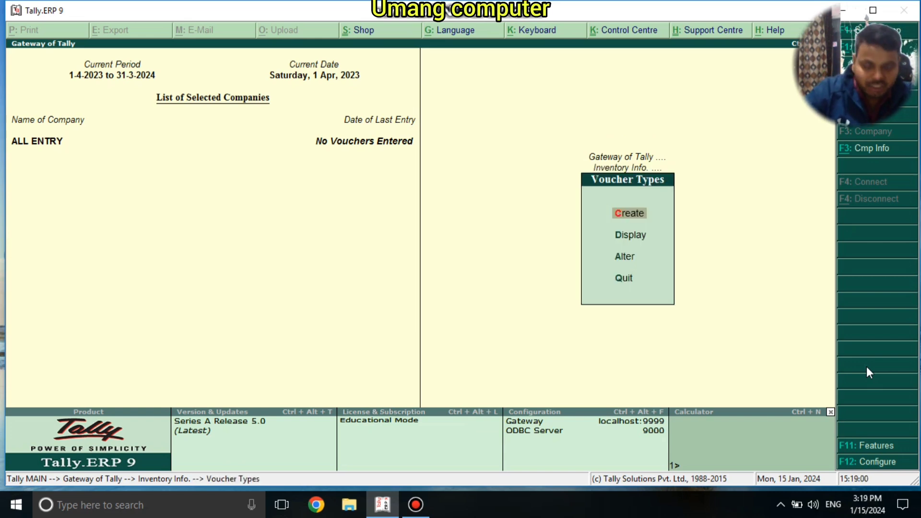
{"action": "key", "text": "Return"}
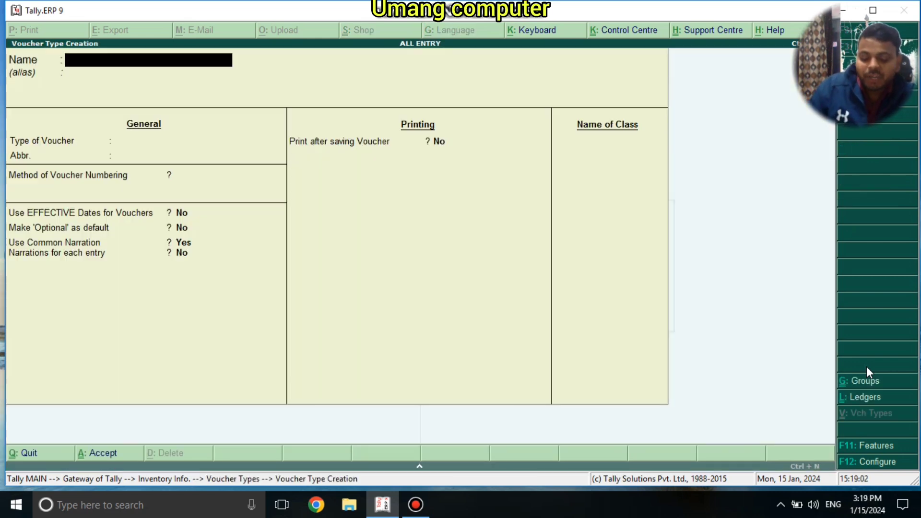
Step: Name the voucher type MFG, base it on Stock Journal, and use Automatic numbering without advance configuration
{"action": "type", "text": "MFG"}
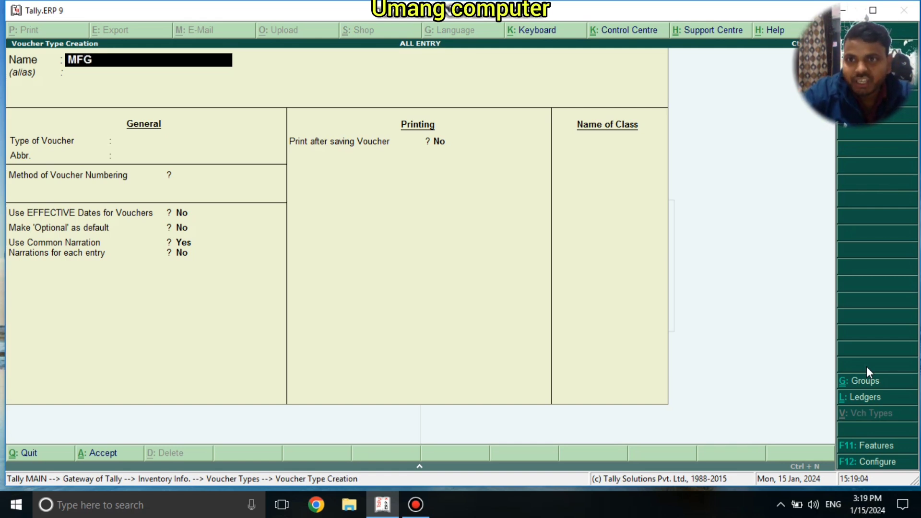
{"action": "key", "text": "Return"}
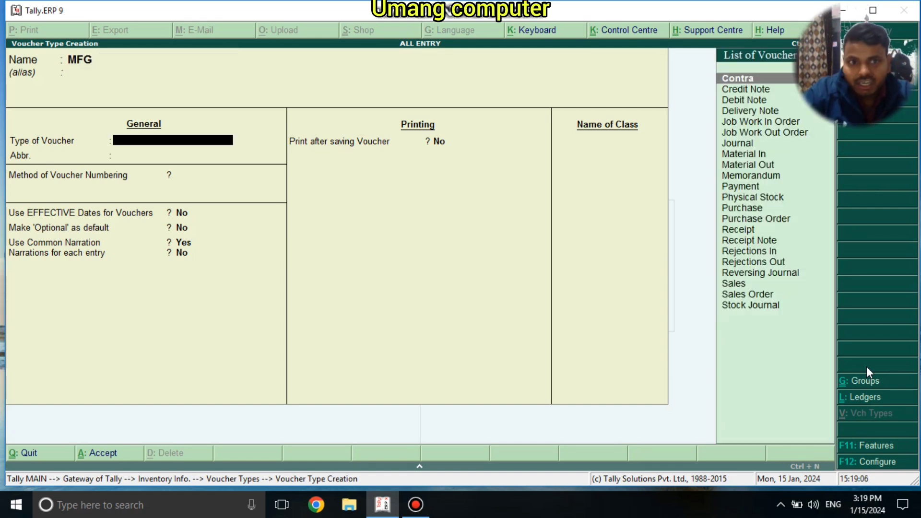
{"action": "type", "text": "S"}
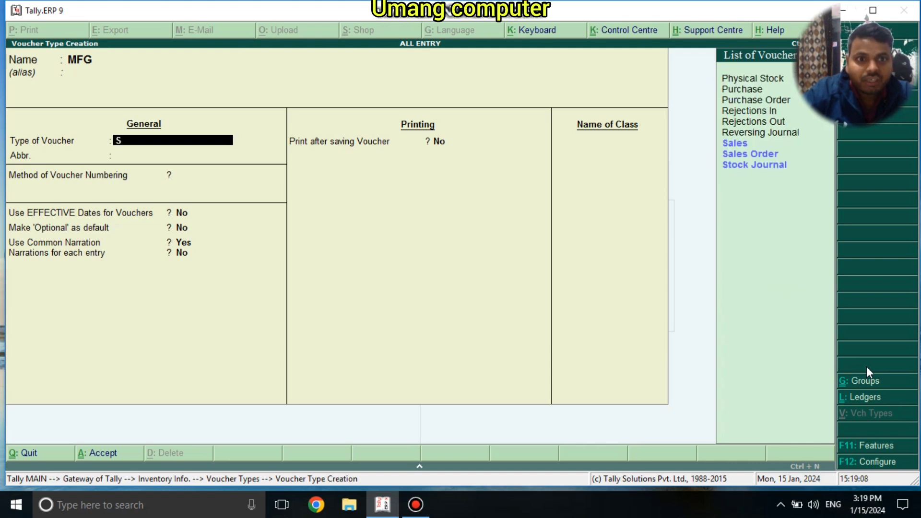
{"action": "key", "text": "Return"}
{"action": "key", "text": "Return"}
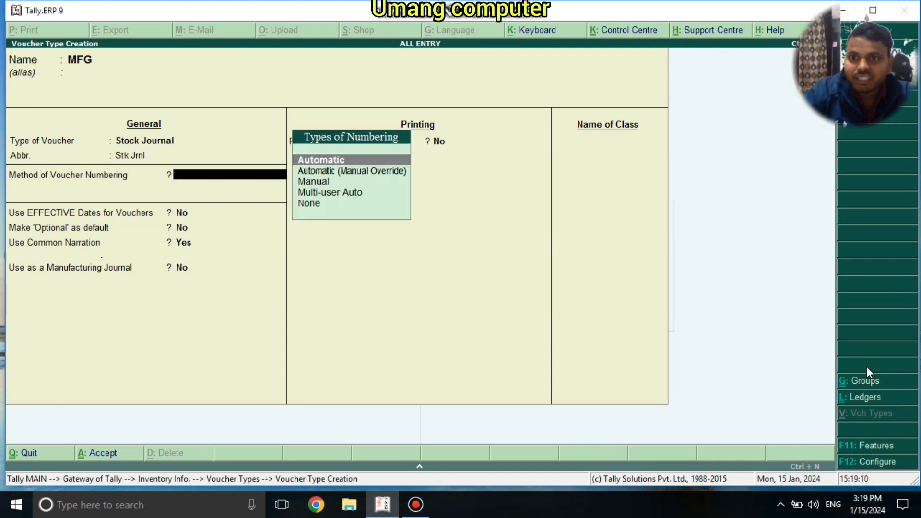
{"action": "key", "text": "Return"}
{"action": "key", "text": "Return"}
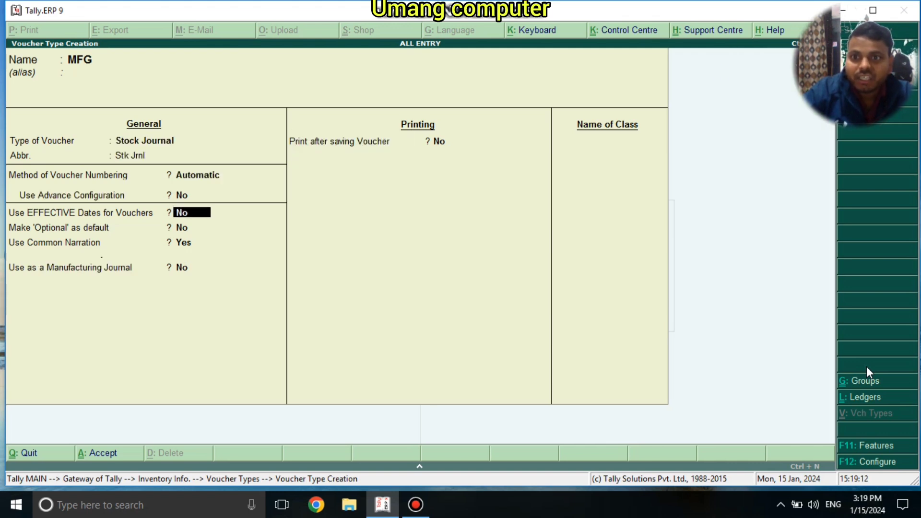
Step: Enable effective dates, optional as default and use as a Manufacturing Journal for MFG, keep common narration, and save the voucher type
{"action": "type", "text": "Y"}
{"action": "key", "text": "Return"}
{"action": "type", "text": "Y"}
{"action": "key", "text": "Return"}
{"action": "key", "text": "Return"}
{"action": "type", "text": "Y"}
{"action": "key", "text": "Return"}
{"action": "key", "text": "Return"}
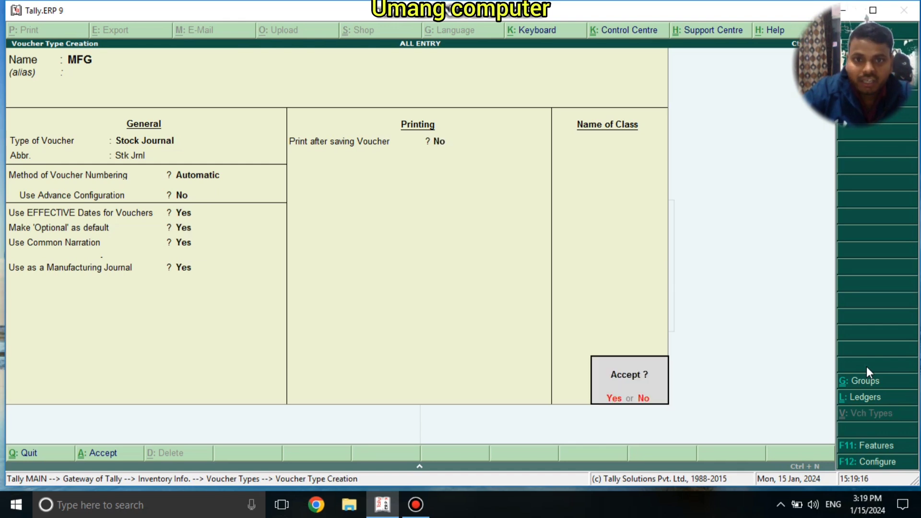
{"action": "key", "text": "Return"}
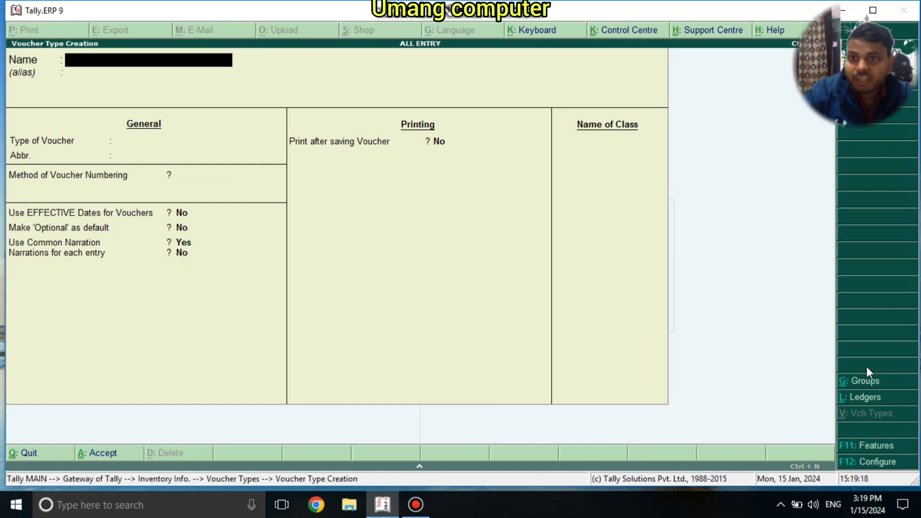
Step: Quit voucher type creation and return to the main Gateway of Tally menu
{"action": "key", "text": "Escape"}
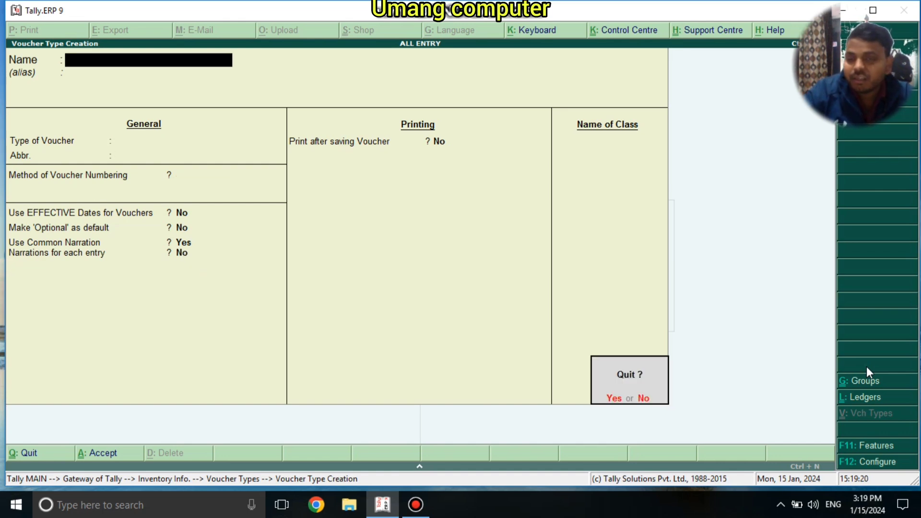
{"action": "key", "text": "Return"}
{"action": "key", "text": "Escape"}
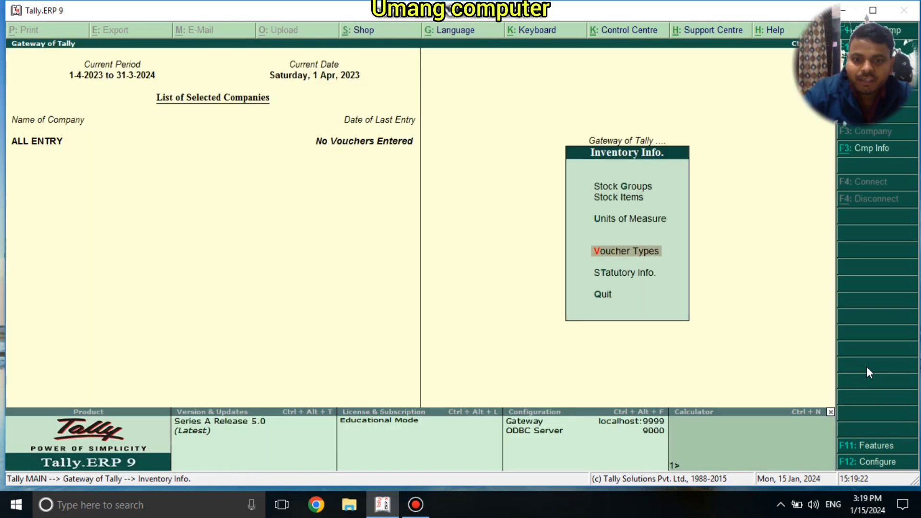
{"action": "key", "text": "Escape"}
Step: Open a purchase voucher from Accounting Vouchers and leave the supplier invoice number and date empty
{"action": "key", "text": "Down"}
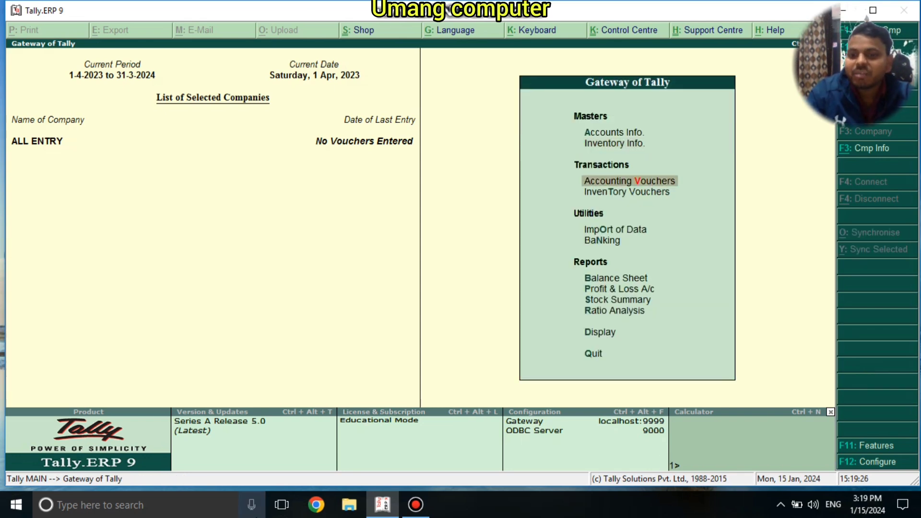
{"action": "key", "text": "Return"}
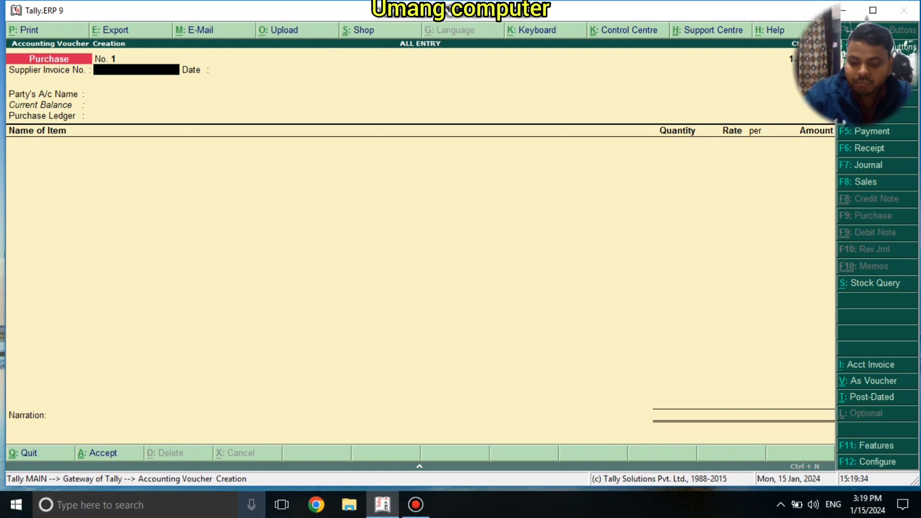
{"action": "key", "text": "Return"}
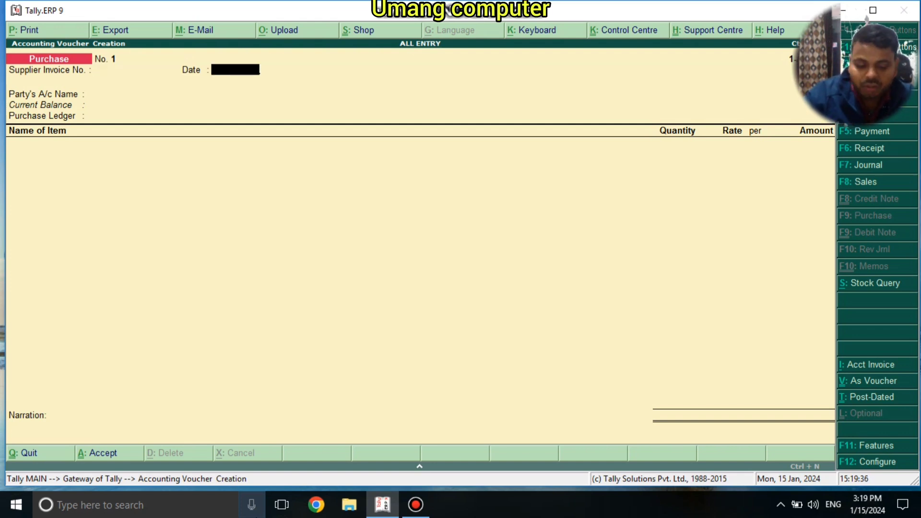
{"action": "key", "text": "Return"}
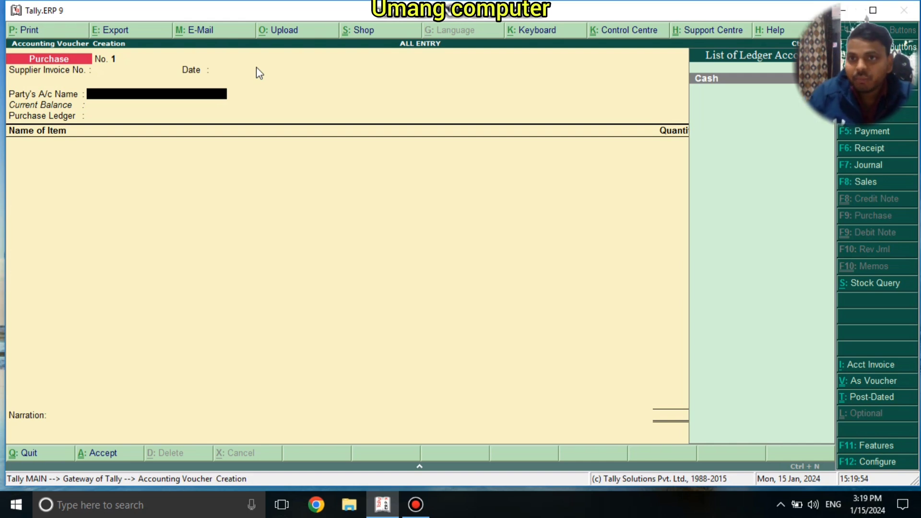
Step: Start a new party ledger from the purchase voucher, enter the supplier's name and place it under Sundry Creditors
{"action": "key", "text": "alt+c"}
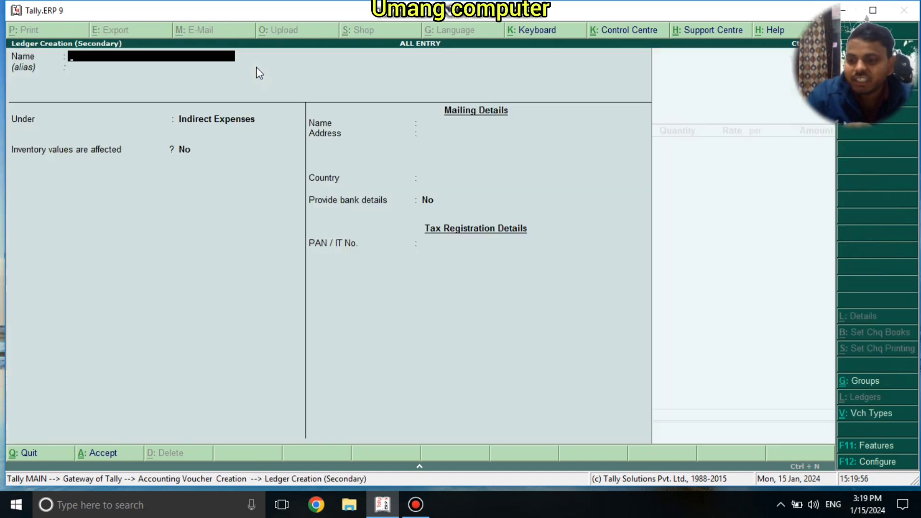
{"action": "type", "text": "ANKUSH"}
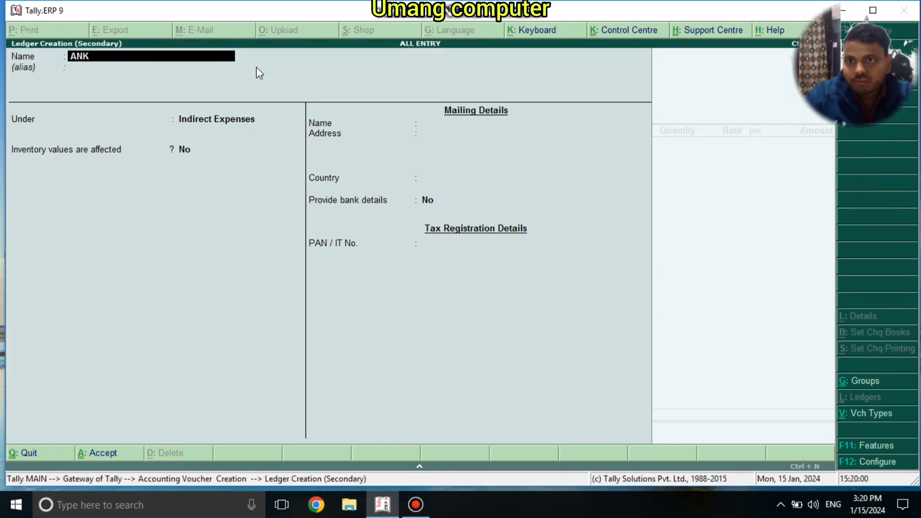
{"action": "key", "text": "Return"}
{"action": "key", "text": "Return"}
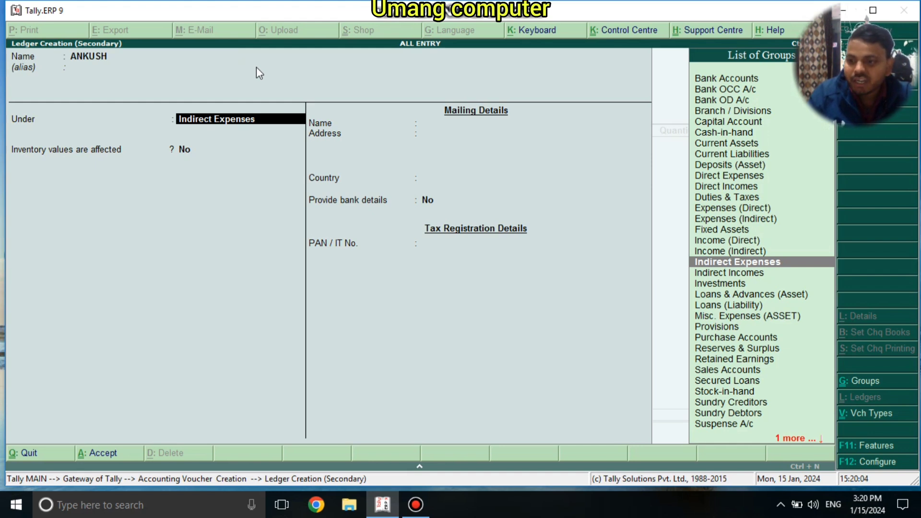
{"action": "type", "text": "S"}
{"action": "key", "text": "Up"}
{"action": "key", "text": "Up"}
{"action": "key", "text": "Up"}
{"action": "key", "text": "Return"}
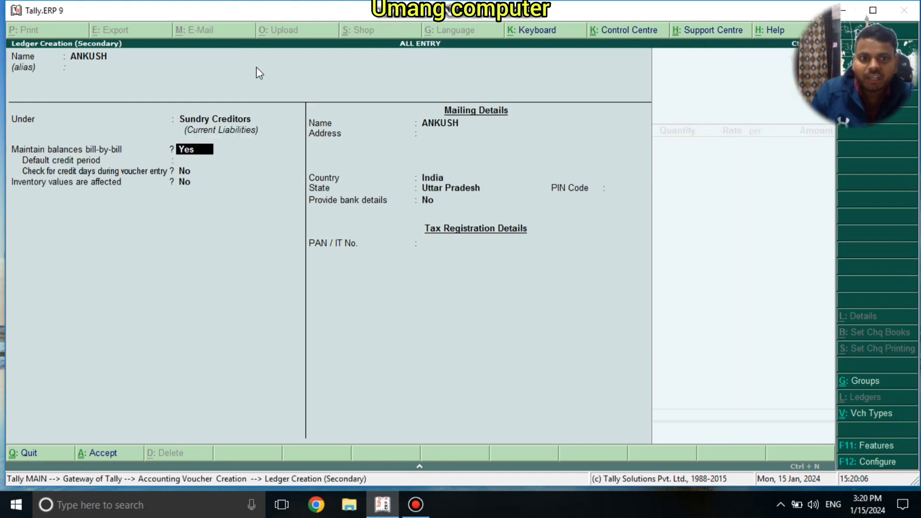
Step: Keep the default bill-by-bill, mailing and tax details for the supplier ledger and save it
{"action": "key", "text": "Return"}
{"action": "key", "text": "Return"}
{"action": "key", "text": "Return"}
{"action": "key", "text": "Return"}
{"action": "key", "text": "Return"}
{"action": "key", "text": "Return"}
{"action": "key", "text": "Return"}
{"action": "key", "text": "Return"}
{"action": "key", "text": "Return"}
{"action": "key", "text": "Return"}
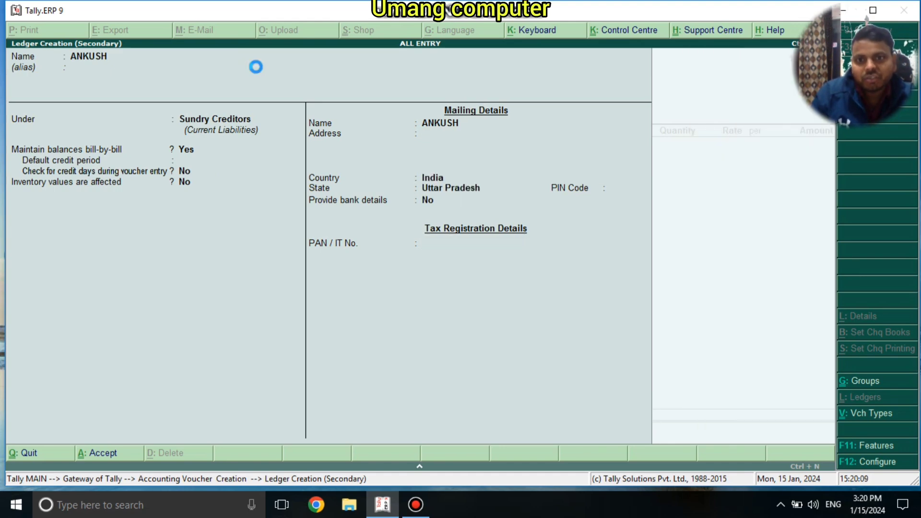
Step: Set the new supplier ledger as the purchase voucher's party account and accept its default party details
{"action": "key", "text": "Return"}
{"action": "key", "text": "Return"}
{"action": "key", "text": "Return"}
{"action": "key", "text": "Return"}
{"action": "key", "text": "Return"}
{"action": "key", "text": "Return"}
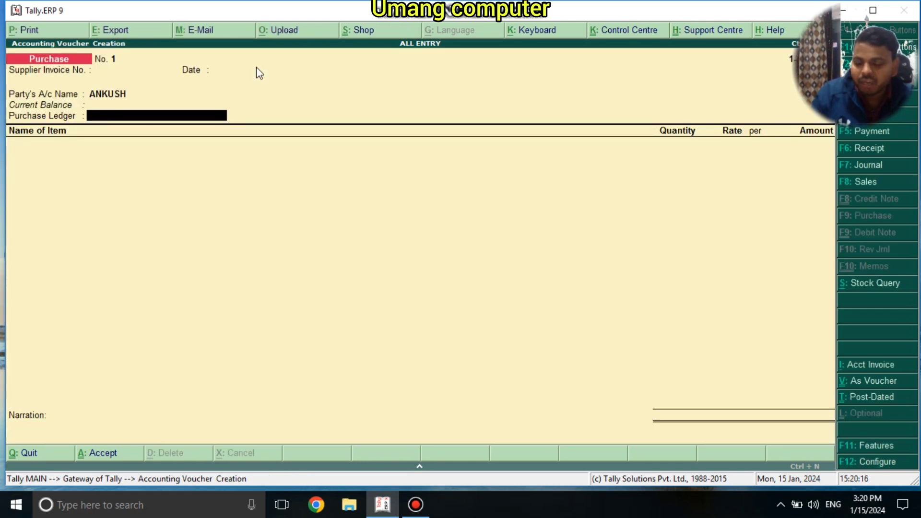
Step: Create a PURCHASE ledger under Purchase Accounts and use it as the voucher's purchase ledger
{"action": "key", "text": "alt+c"}
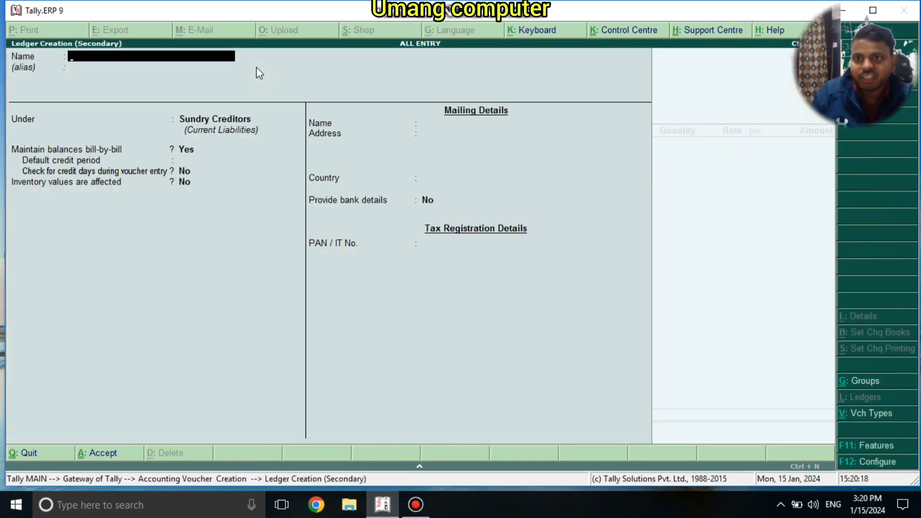
{"action": "type", "text": "PURCHASE"}
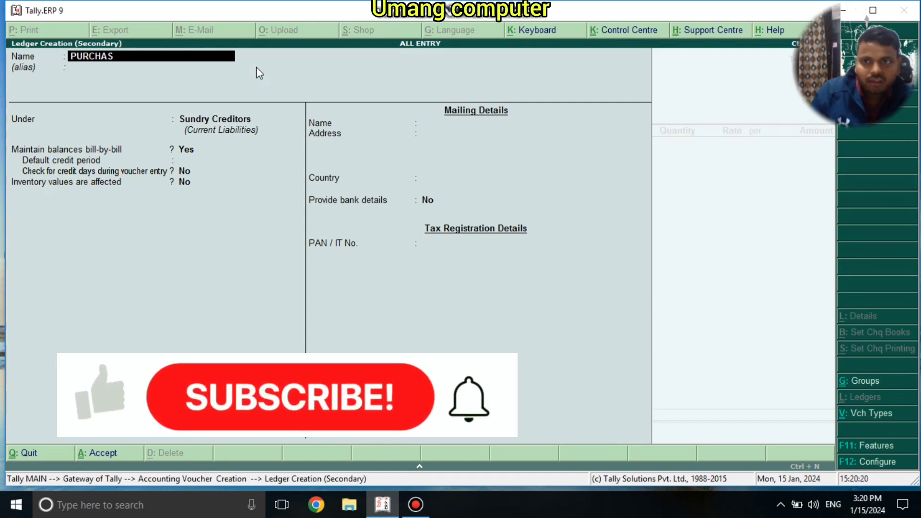
{"action": "key", "text": "Return"}
{"action": "key", "text": "Return"}
{"action": "type", "text": "P"}
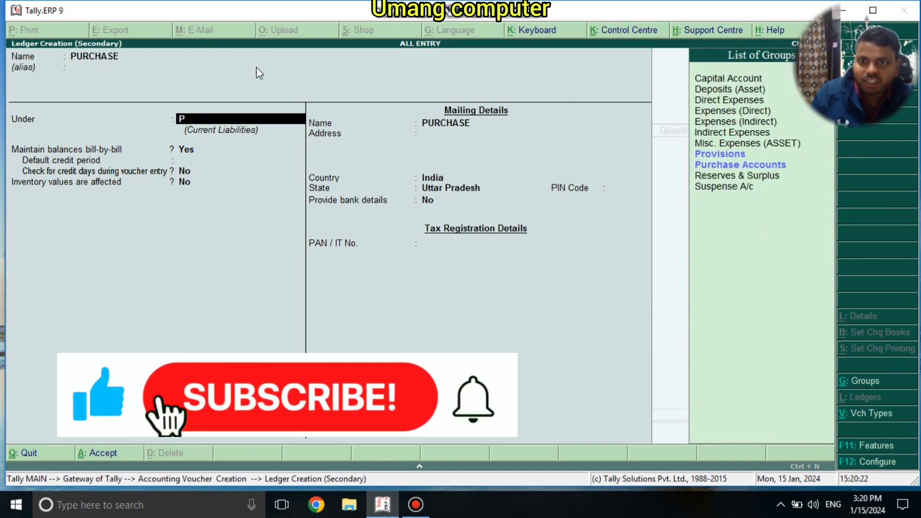
{"action": "key", "text": "Return"}
{"action": "key", "text": "Return"}
{"action": "key", "text": "Return"}
{"action": "key", "text": "Return"}
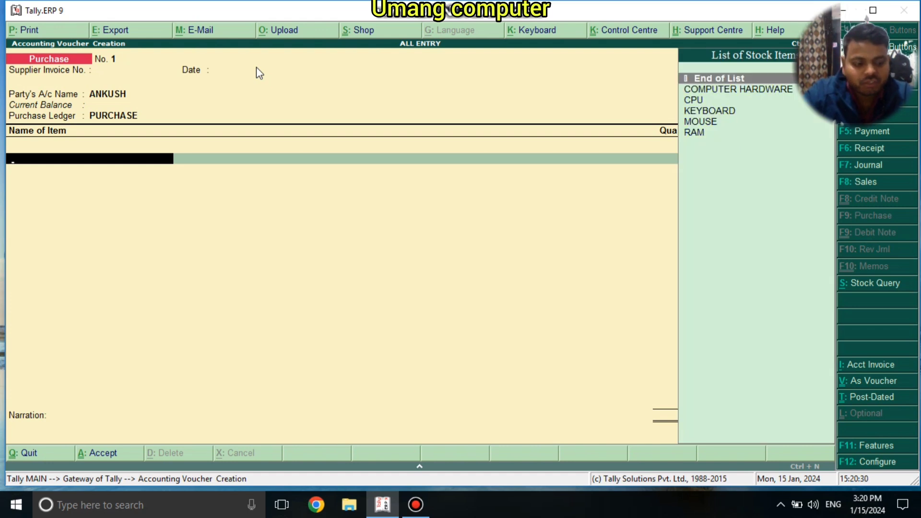
Step: Add the item CPU to the purchase voucher with a quantity of 15 PCS at a rate of 7,000
{"action": "key", "text": "Down"}
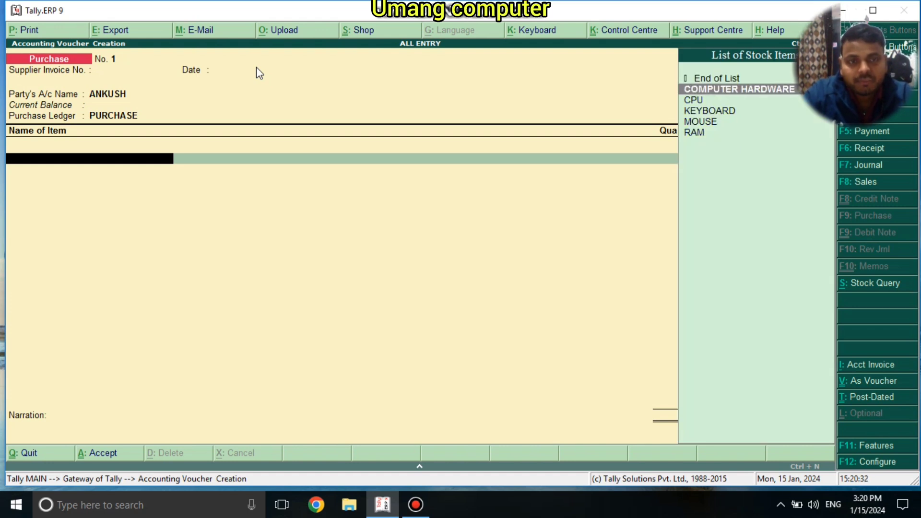
{"action": "key", "text": "Down"}
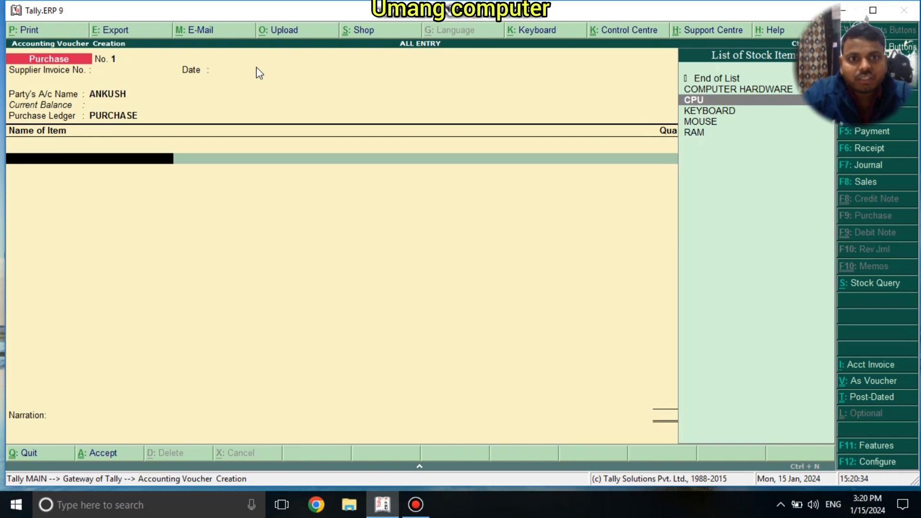
{"action": "key", "text": "Return"}
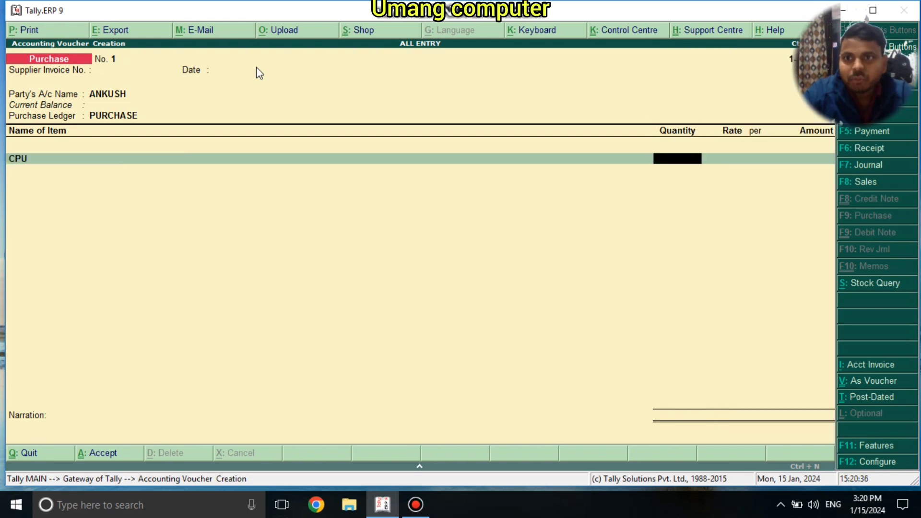
{"action": "type", "text": "15"}
{"action": "key", "text": "Return"}
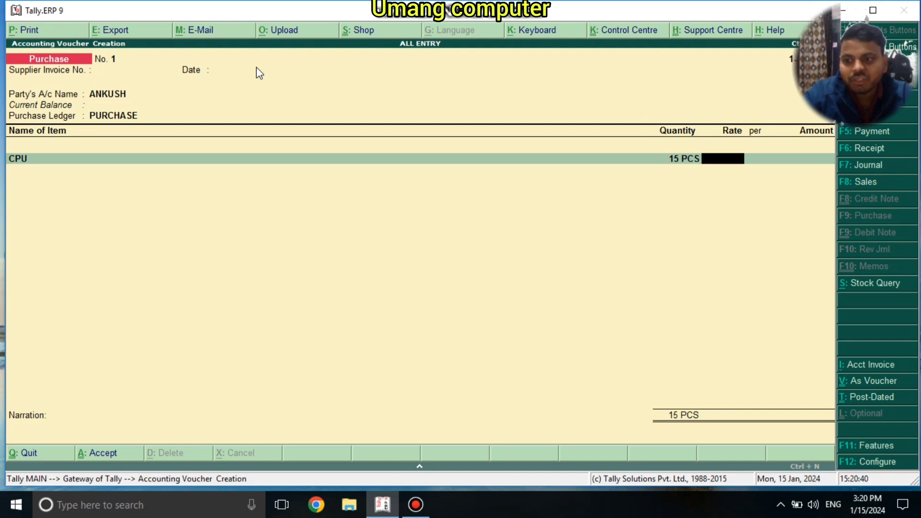
{"action": "type", "text": "7,0"}
{"action": "type", "text": "00"}
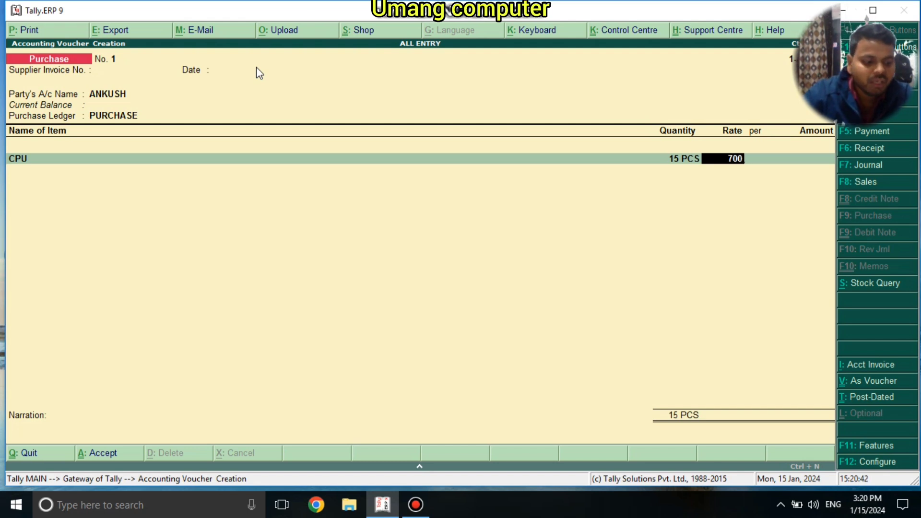
{"action": "key", "text": "Return"}
{"action": "key", "text": "Return"}
{"action": "key", "text": "Return"}
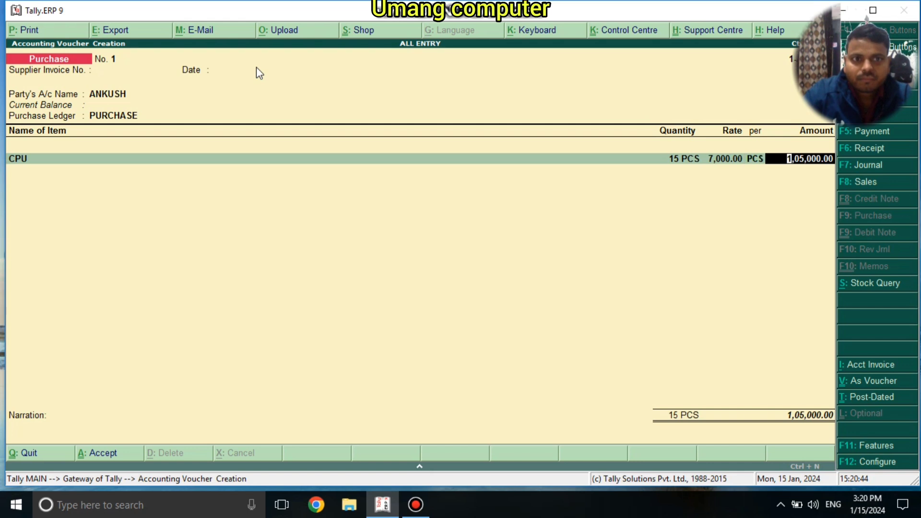
Step: Add the item KEYBOARD to the purchase voucher with a quantity of 15 PCS at a rate of 300
{"action": "key", "text": "Down"}
{"action": "key", "text": "Down"}
{"action": "key", "text": "Down"}
{"action": "key", "text": "Down"}
{"action": "key", "text": "Return"}
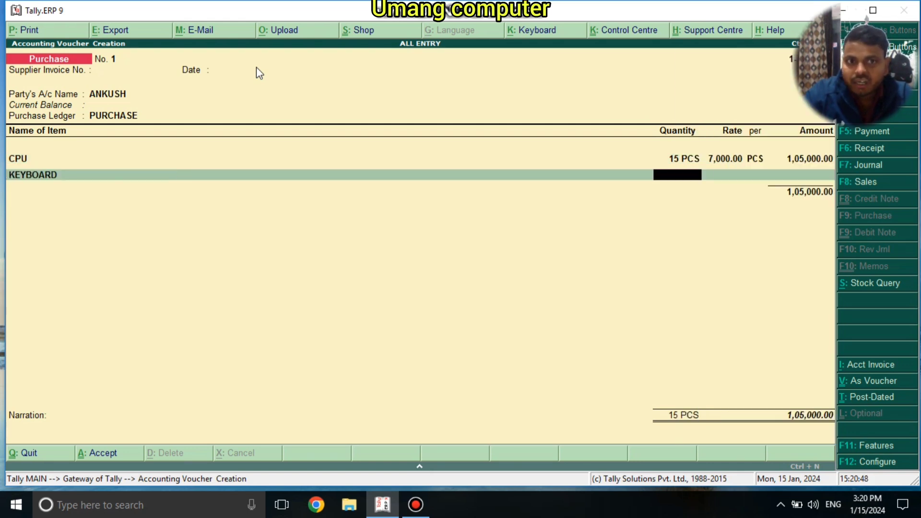
{"action": "type", "text": "15"}
{"action": "key", "text": "Return"}
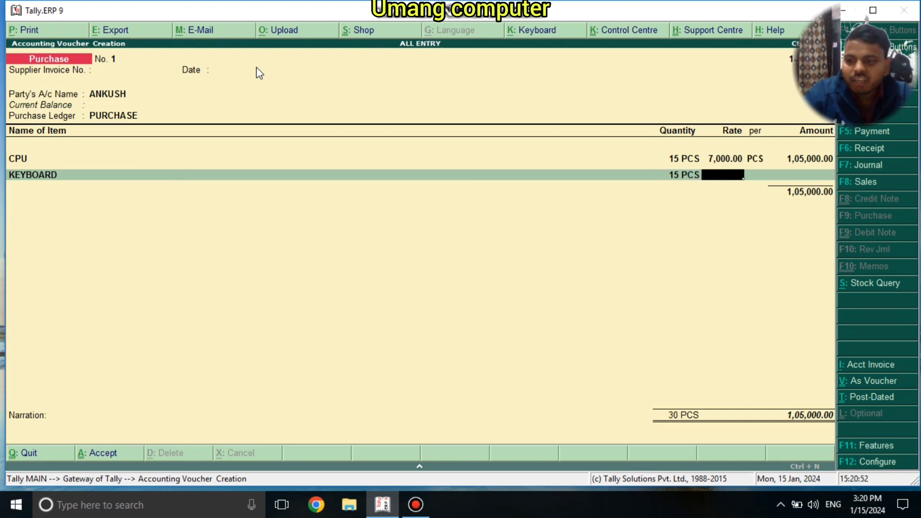
{"action": "type", "text": "300"}
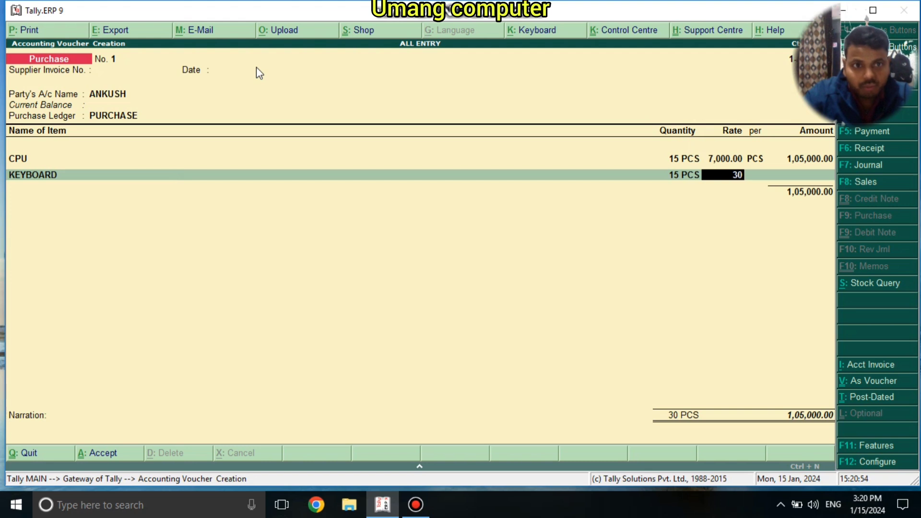
{"action": "key", "text": "Return"}
{"action": "key", "text": "Return"}
{"action": "key", "text": "Return"}
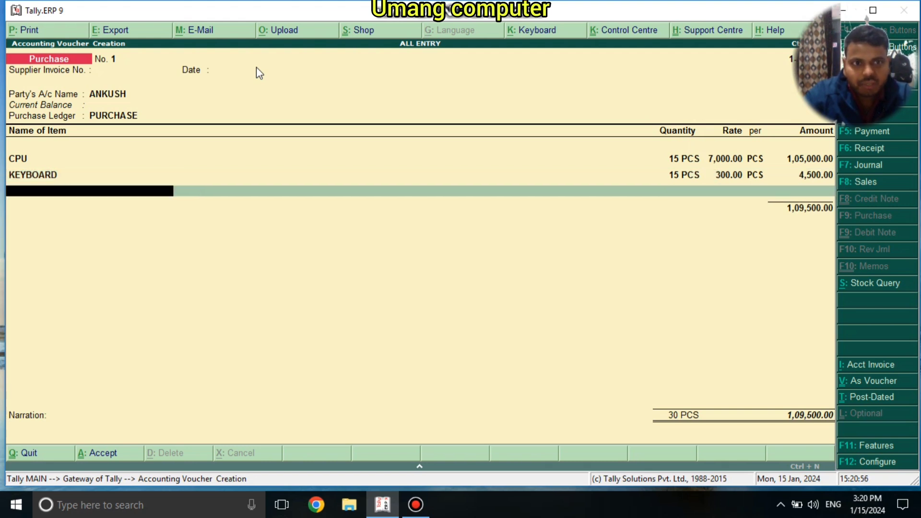
Step: Add the item MOUSE to the purchase voucher with a quantity of 15 PCS at a rate of 250
{"action": "key", "text": "Down"}
{"action": "key", "text": "Down"}
{"action": "key", "text": "Down"}
{"action": "key", "text": "Down"}
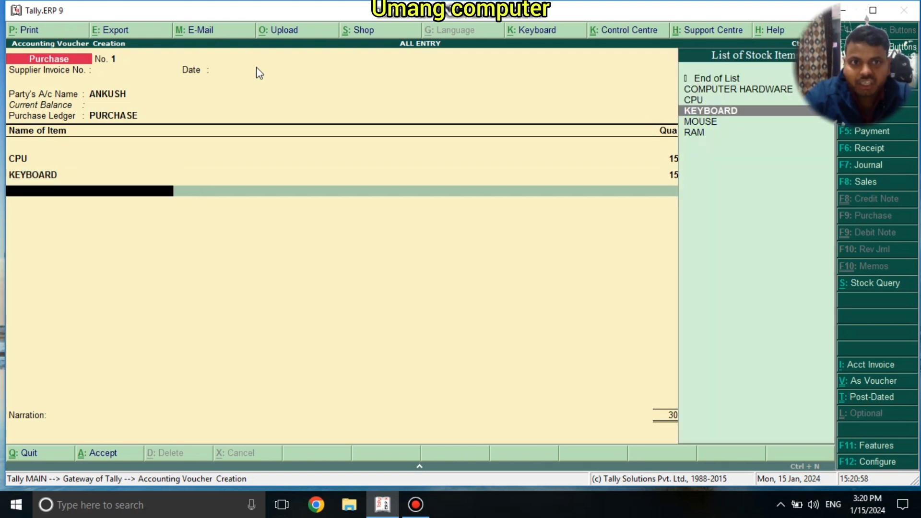
{"action": "key", "text": "Return"}
{"action": "type", "text": "15"}
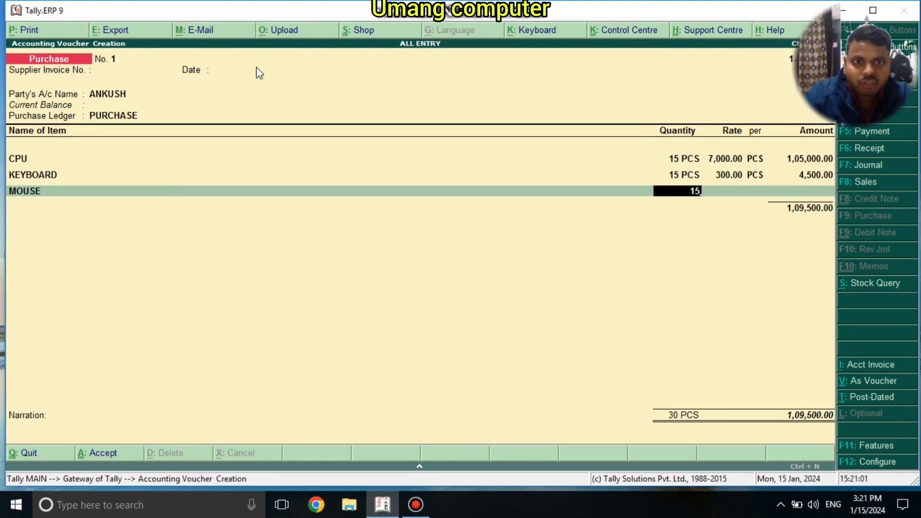
{"action": "key", "text": "Return"}
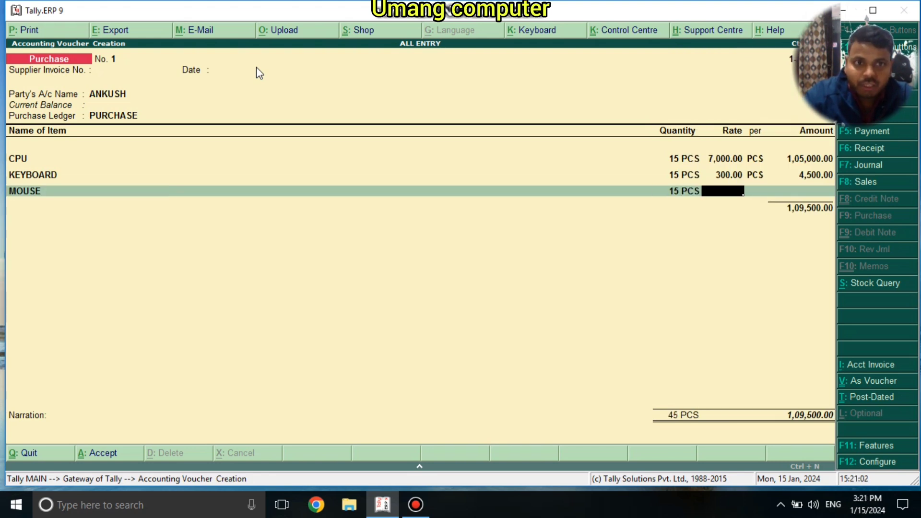
{"action": "type", "text": "250"}
{"action": "key", "text": "Return"}
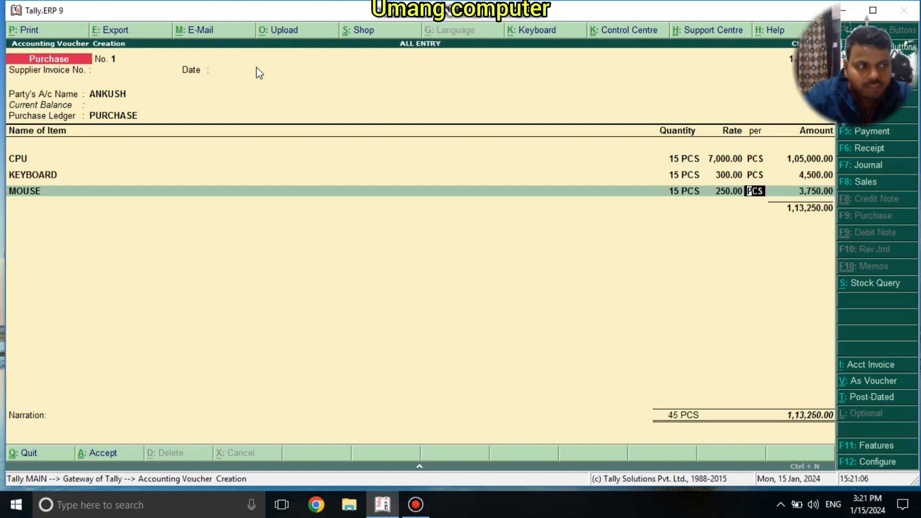
{"action": "key", "text": "Return"}
{"action": "key", "text": "Return"}
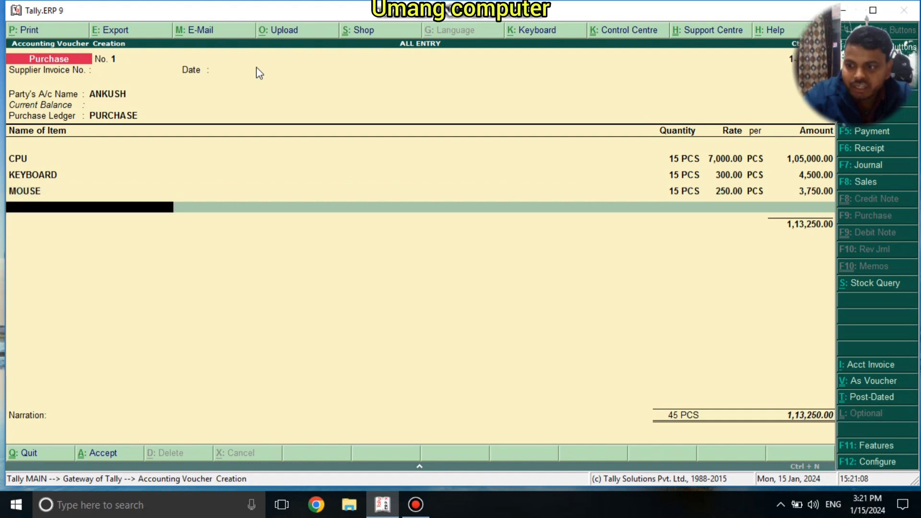
Step: Add the item RAM with a quantity of 30 PCS at a rate of 900 and end the purchase voucher's item list
{"action": "key", "text": "Down"}
{"action": "key", "text": "Down"}
{"action": "key", "text": "Down"}
{"action": "key", "text": "Down"}
{"action": "key", "text": "Down"}
{"action": "key", "text": "Return"}
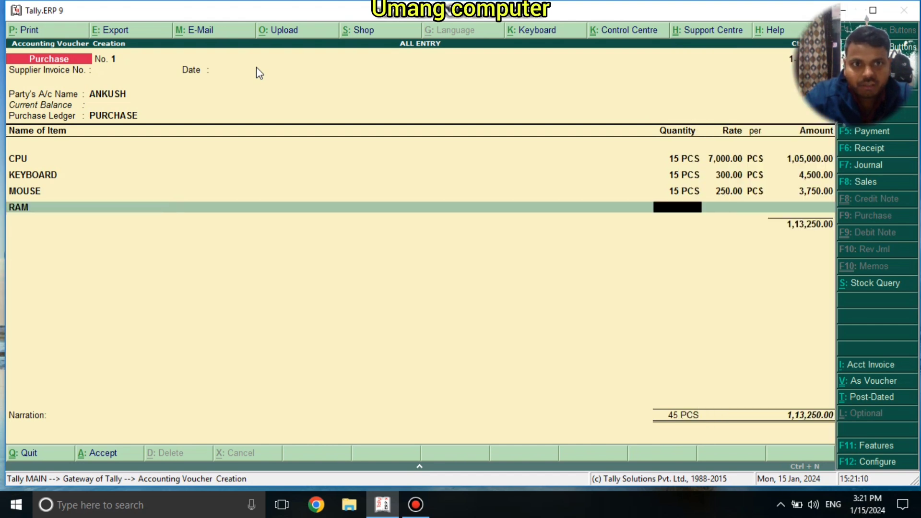
{"action": "type", "text": "30"}
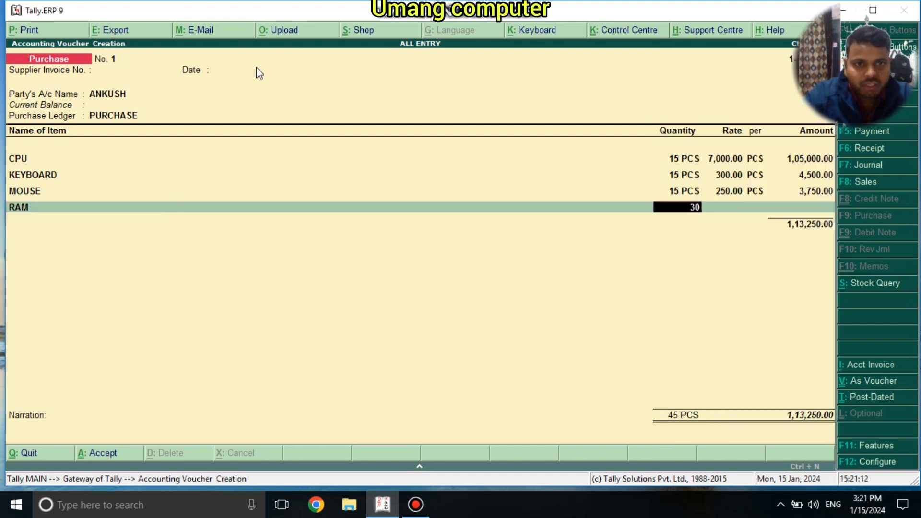
{"action": "key", "text": "Return"}
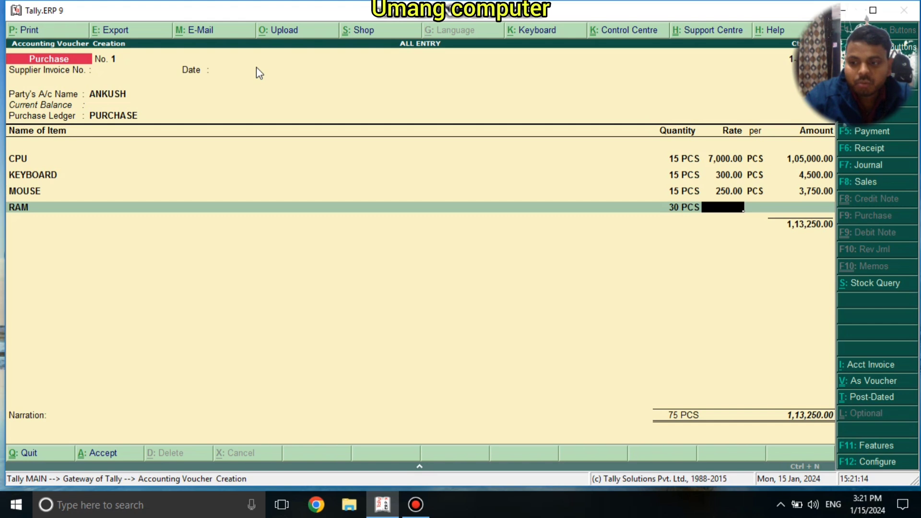
{"action": "type", "text": "900"}
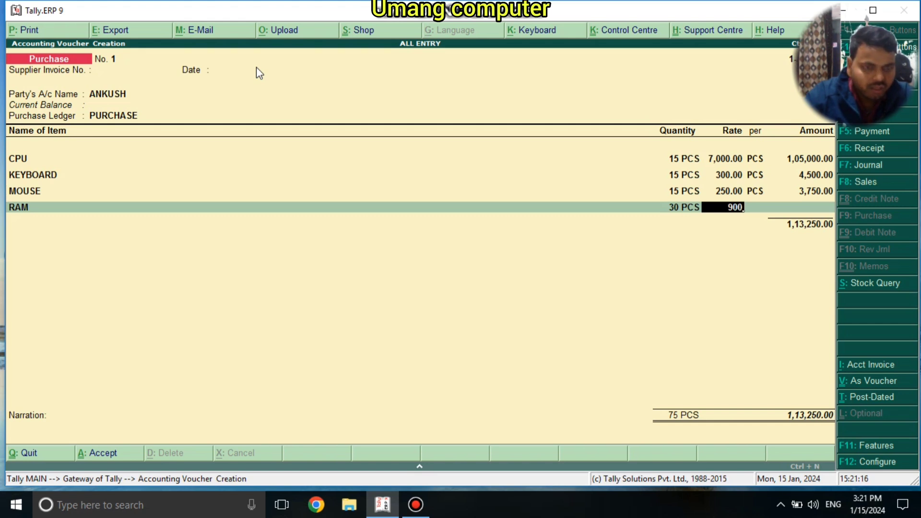
{"action": "key", "text": "Return"}
{"action": "key", "text": "Return"}
{"action": "key", "text": "Return"}
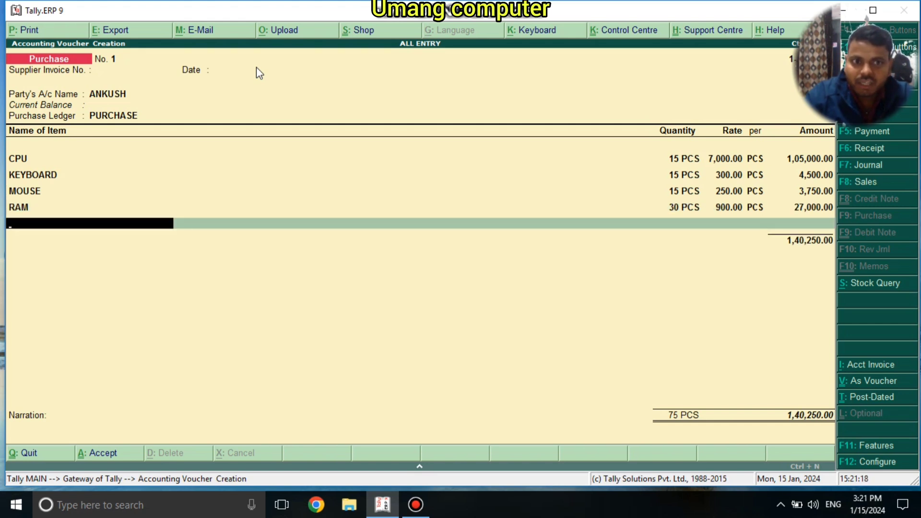
{"action": "key", "text": "Return"}
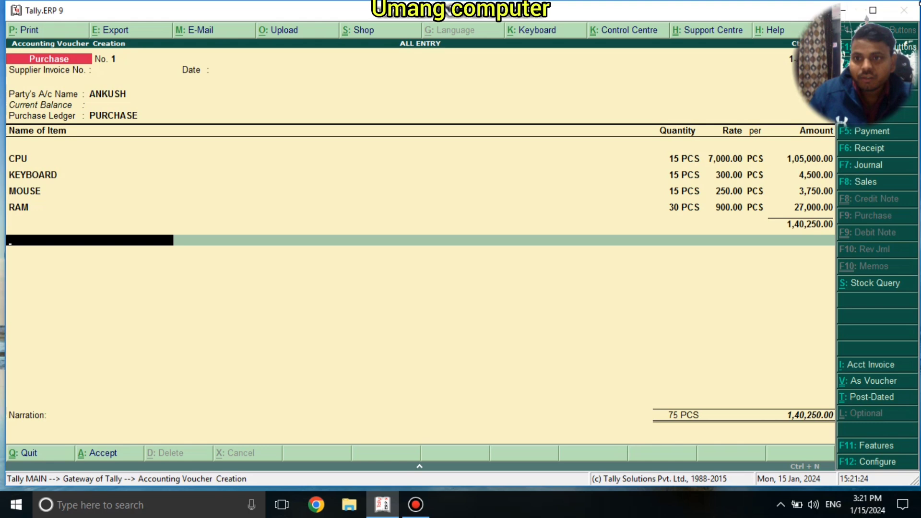
Step: Create a GST ledger under Duties & Taxes with duty type Others and add it to the purchase voucher below the items
{"action": "key", "text": "alt+c"}
{"action": "type", "text": "GST"}
{"action": "key", "text": "Return"}
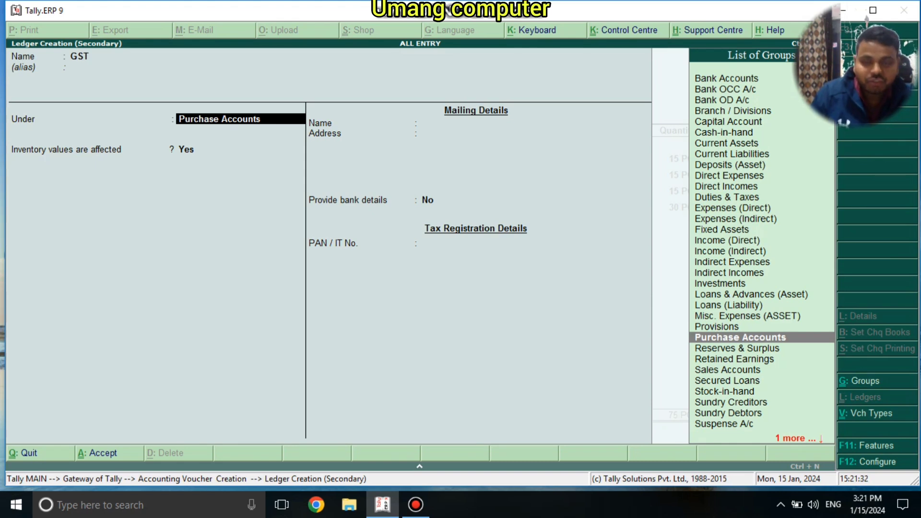
{"action": "type", "text": "du"}
{"action": "key", "text": "Return"}
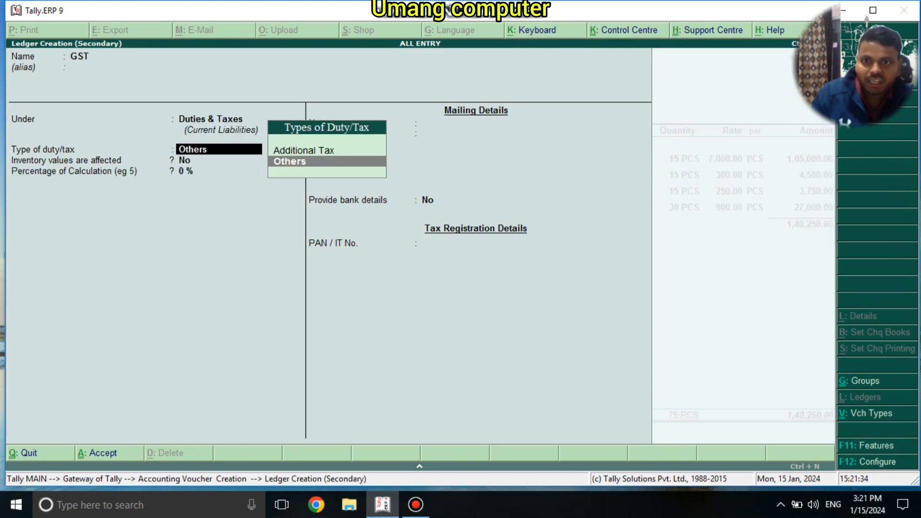
{"action": "key", "text": "Return"}
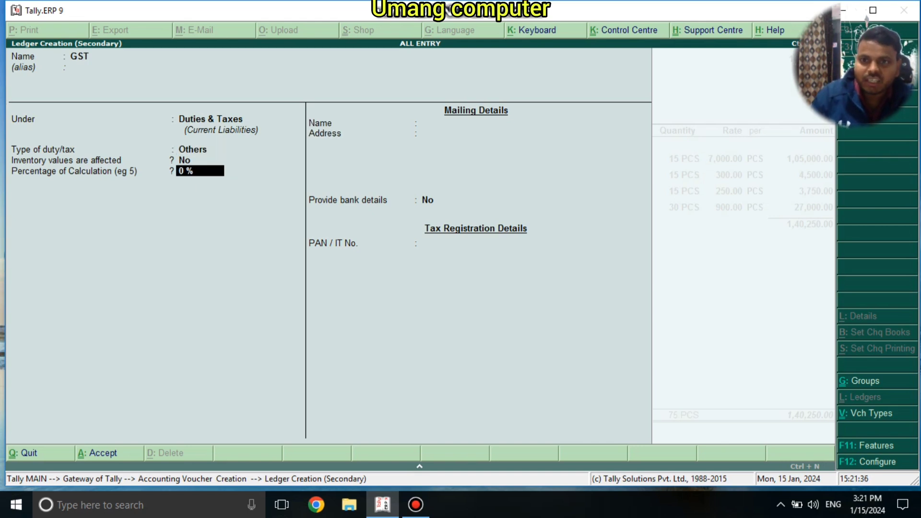
{"action": "key", "text": "Return"}
{"action": "key", "text": "Return"}
{"action": "key", "text": "Return"}
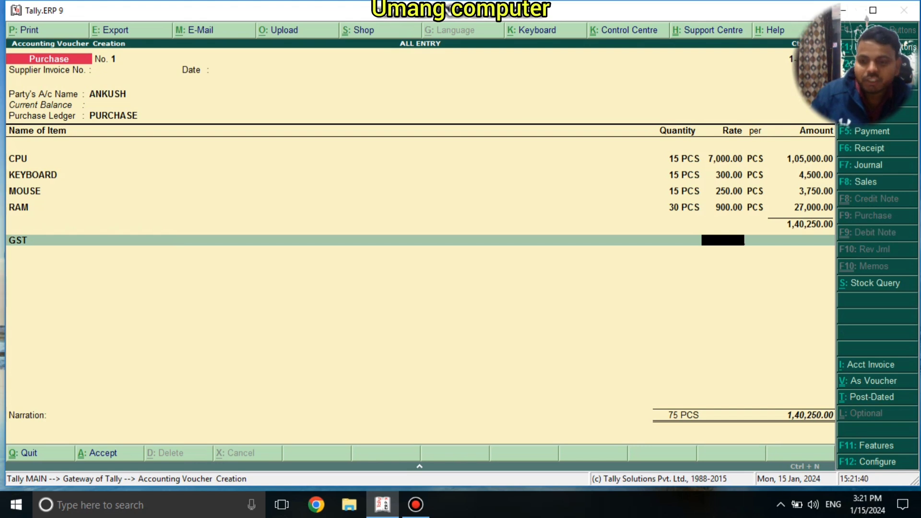
Step: Set the GST rate to 18% and save the purchase voucher without a narration
{"action": "type", "text": "18"}
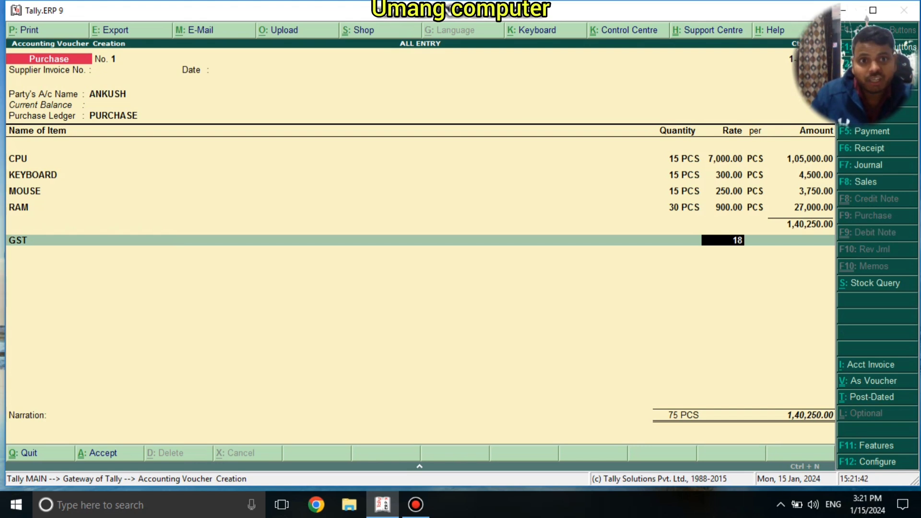
{"action": "key", "text": "Return"}
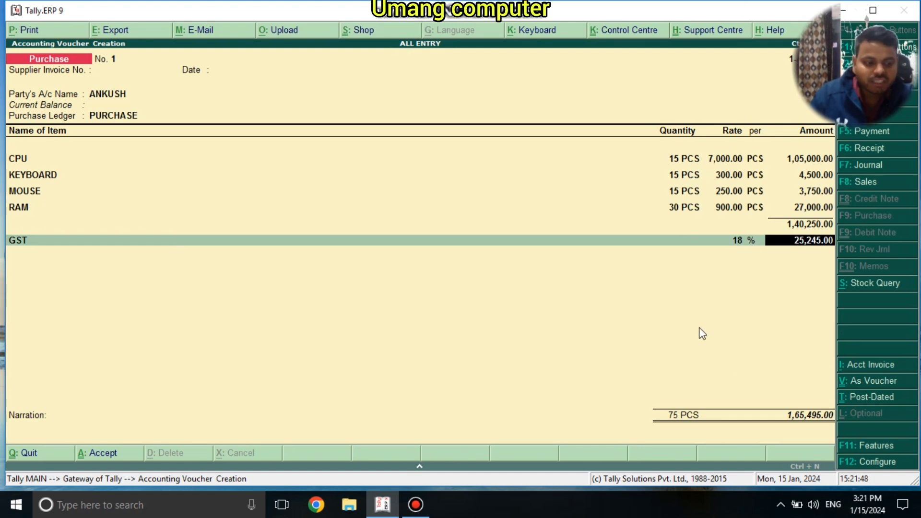
{"action": "key", "text": "Return"}
{"action": "key", "text": "Return"}
{"action": "key", "text": "Return"}
{"action": "key", "text": "Return"}
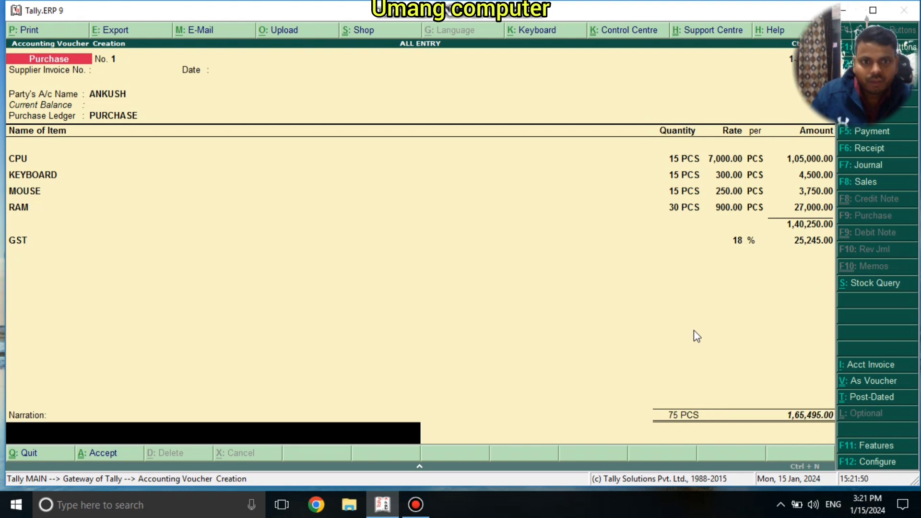
{"action": "key", "text": "Return"}
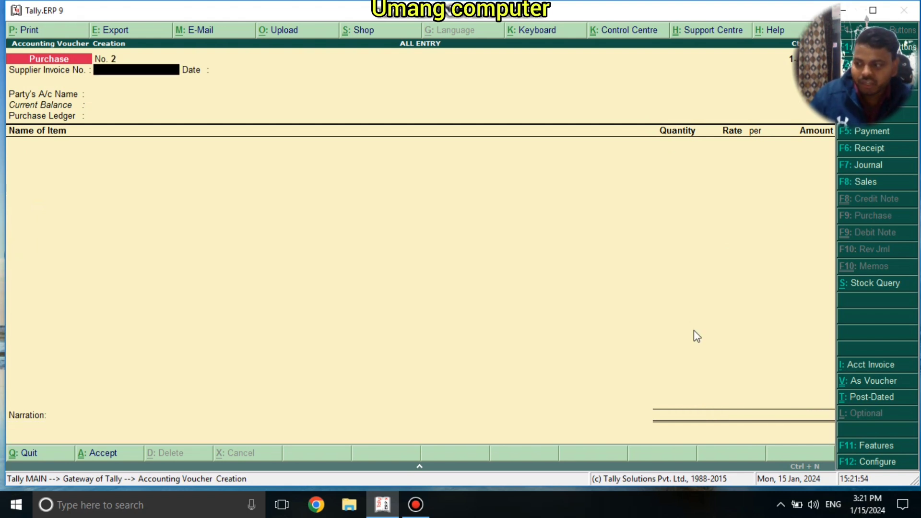
Step: Switch to a new manufacturing journal voucher of type MFG
{"action": "key", "text": "F12"}
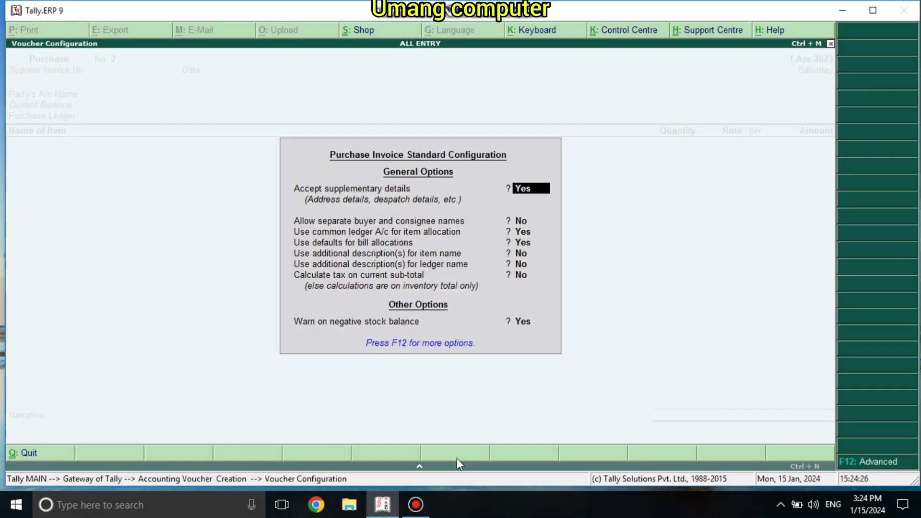
{"action": "key", "text": "Escape"}
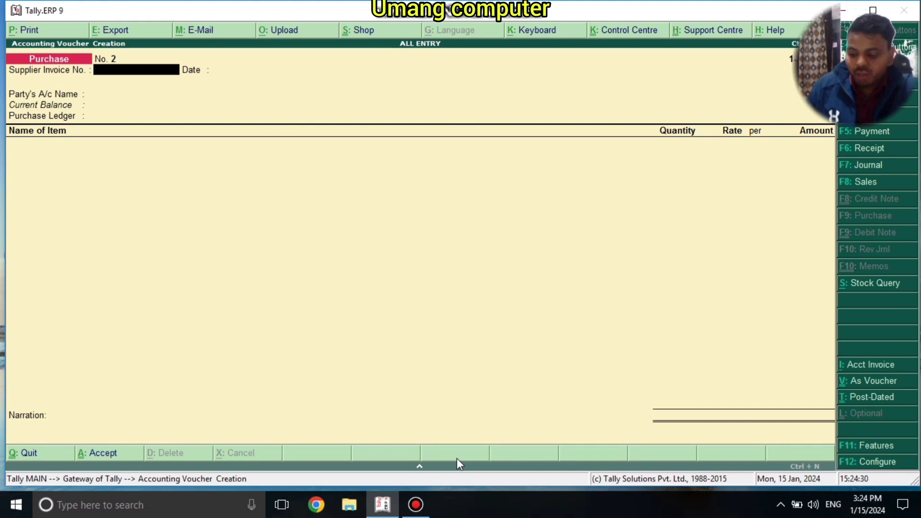
{"action": "key", "text": "alt+F7"}
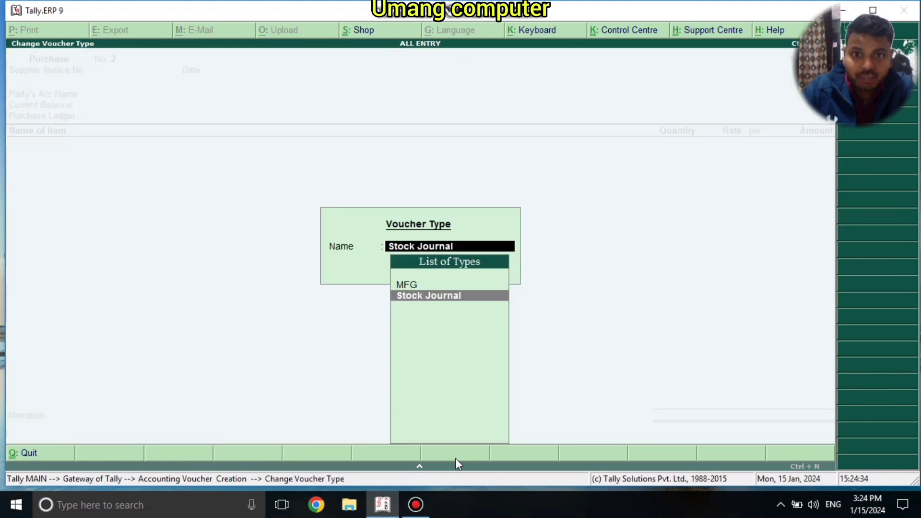
{"action": "key", "text": "Up"}
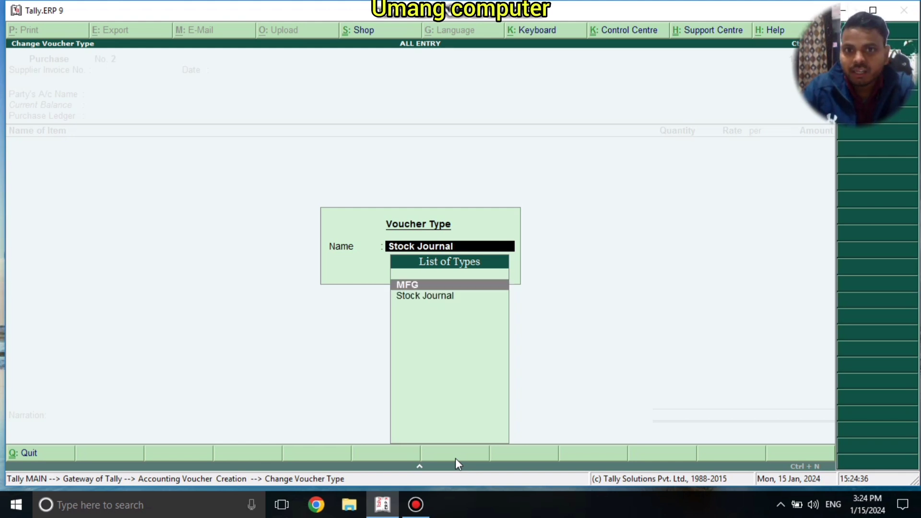
{"action": "key", "text": "Return"}
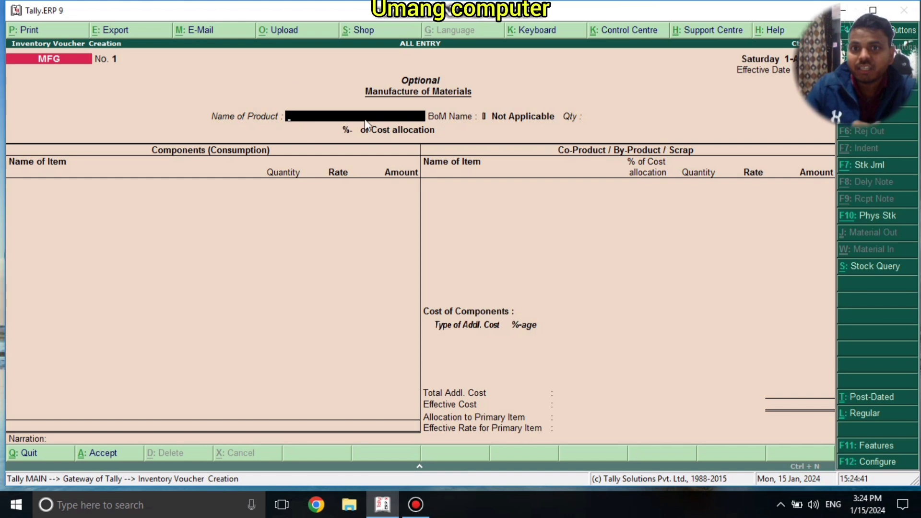
Step: Choose COMPUTER HARDWARE with the BoM COMPUTER as the product to manufacture and set its quantity to 75 PCS
{"action": "left_click", "coordinate": [336, 121]}
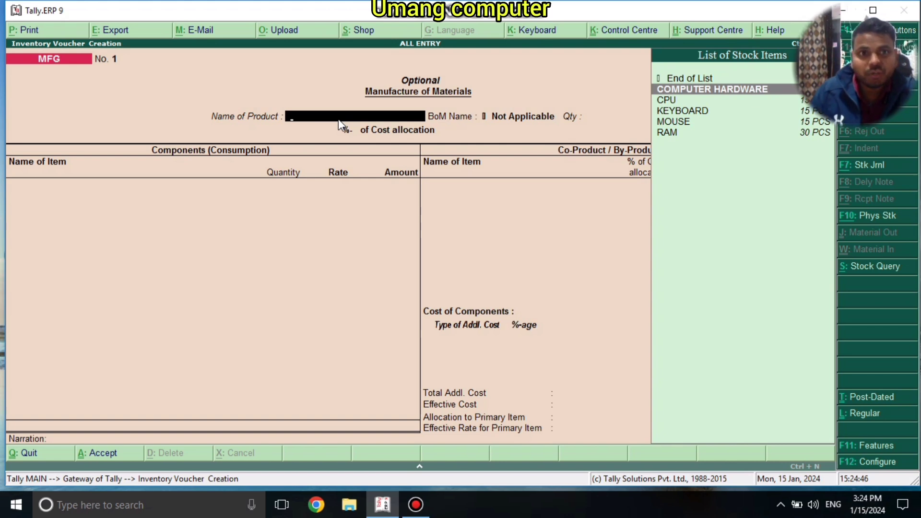
{"action": "key", "text": "Return"}
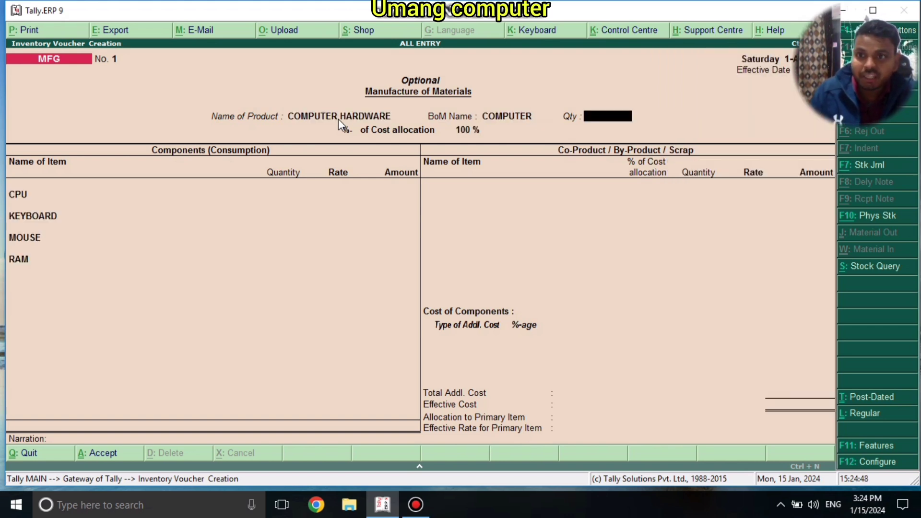
{"action": "type", "text": "75"}
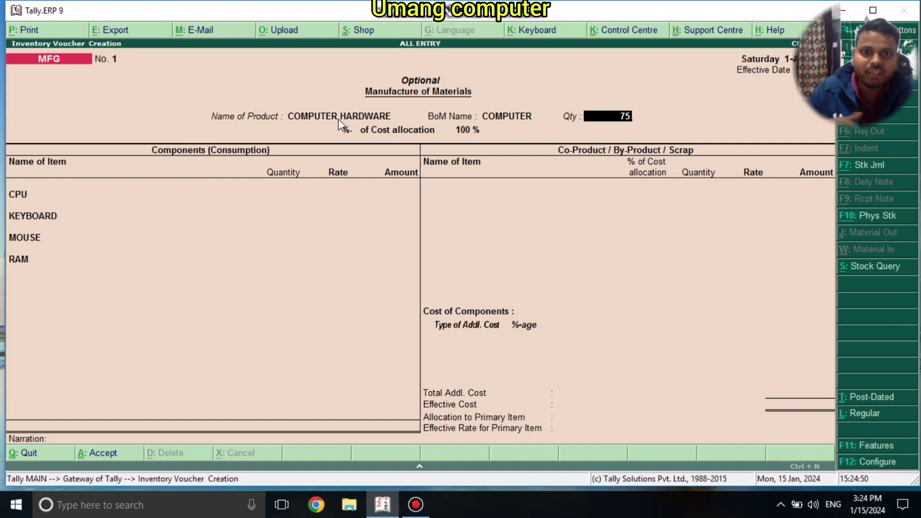
{"action": "key", "text": "Return"}
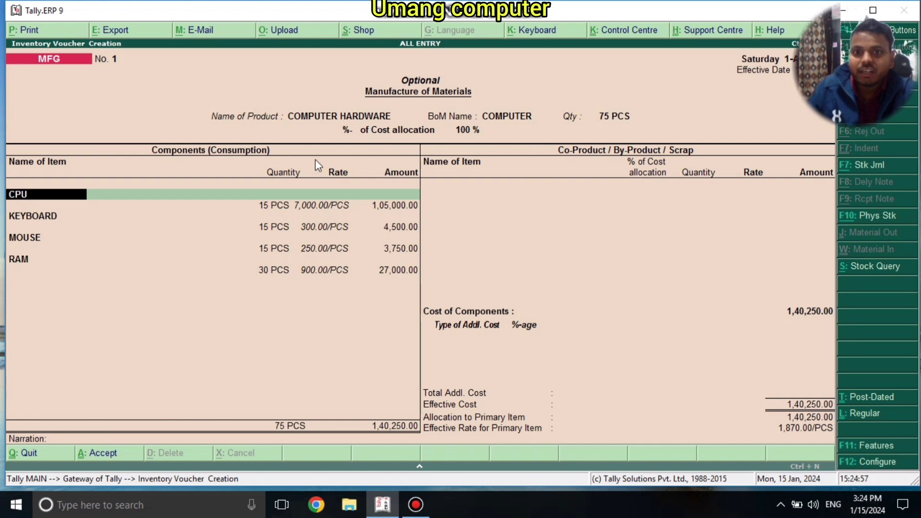
Step: Accept the default quantities, rates and amounts of all four components and leave the co-product list empty
{"action": "key", "text": "Return"}
{"action": "key", "text": "Return"}
{"action": "key", "text": "Return"}
{"action": "key", "text": "Return"}
{"action": "key", "text": "Return"}
{"action": "key", "text": "Return"}
{"action": "key", "text": "Return"}
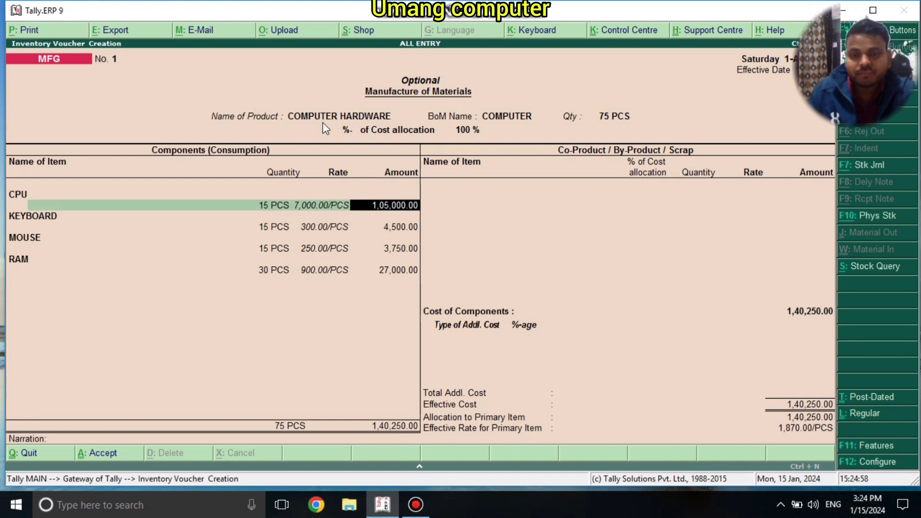
{"action": "key", "text": "Return"}
{"action": "key", "text": "Return"}
{"action": "key", "text": "Return"}
{"action": "key", "text": "Return"}
{"action": "key", "text": "Return"}
{"action": "key", "text": "Return"}
{"action": "key", "text": "Return"}
{"action": "key", "text": "Return"}
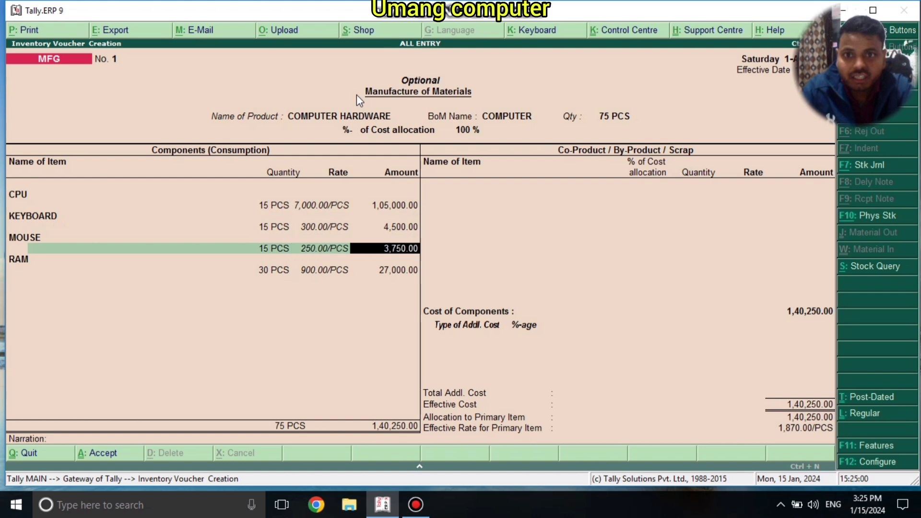
{"action": "key", "text": "Return"}
{"action": "key", "text": "Return"}
{"action": "key", "text": "Return"}
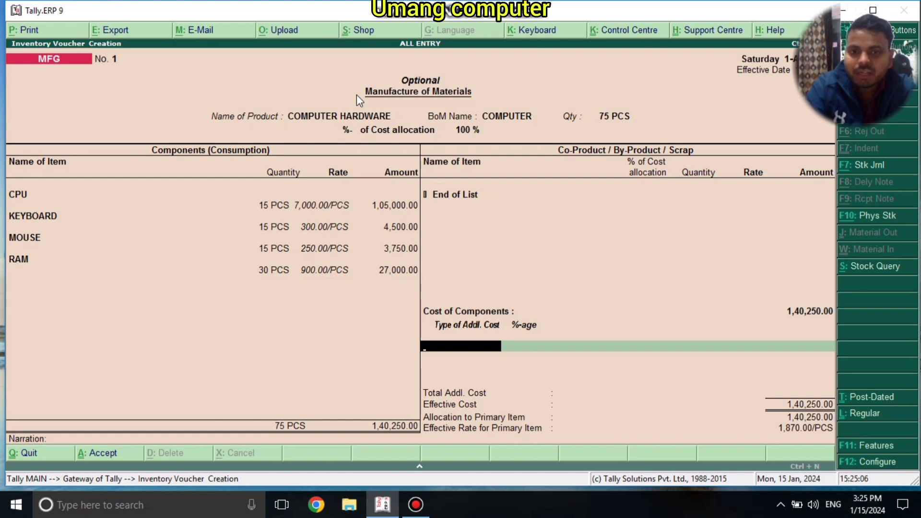
Step: Create a WAGES ledger under Direct Expenses and use it as the manufacturing voucher's additional cost type
{"action": "key", "text": "alt+c"}
{"action": "type", "text": "WAGES"}
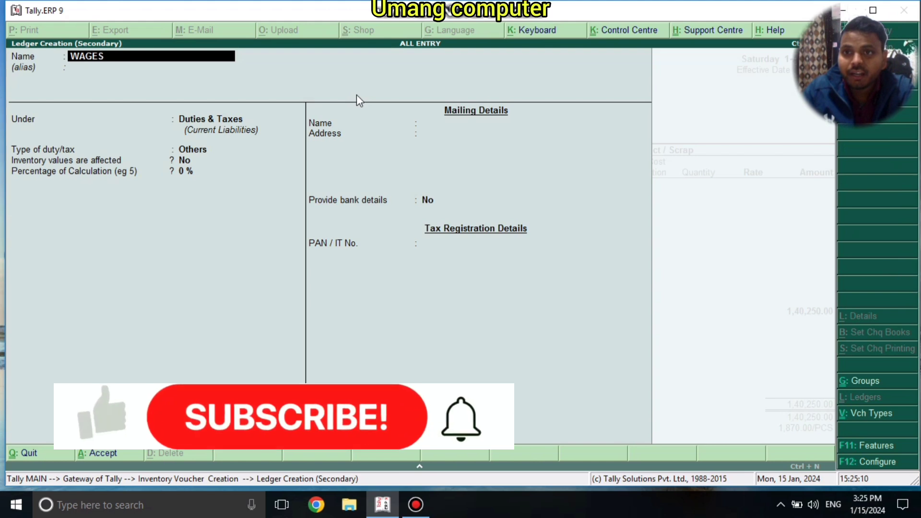
{"action": "key", "text": "Return"}
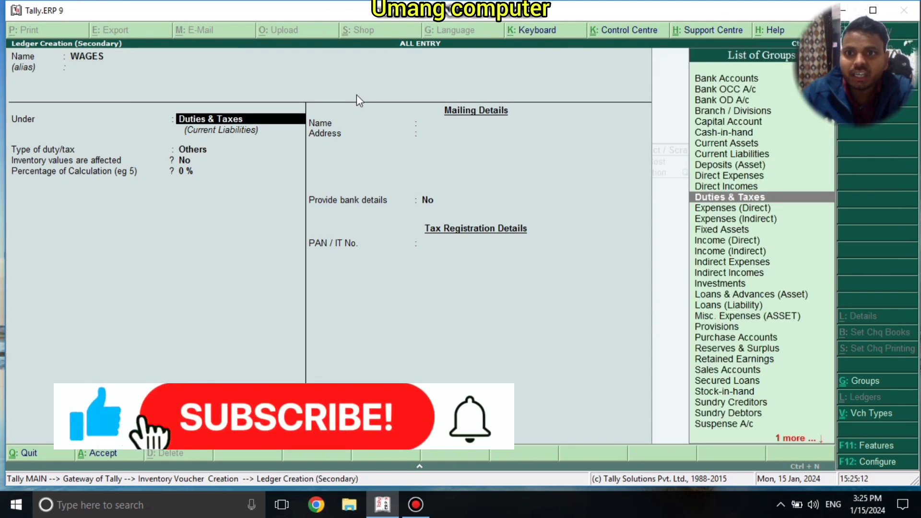
{"action": "type", "text": "D"}
{"action": "key", "text": "Up"}
{"action": "key", "text": "Return"}
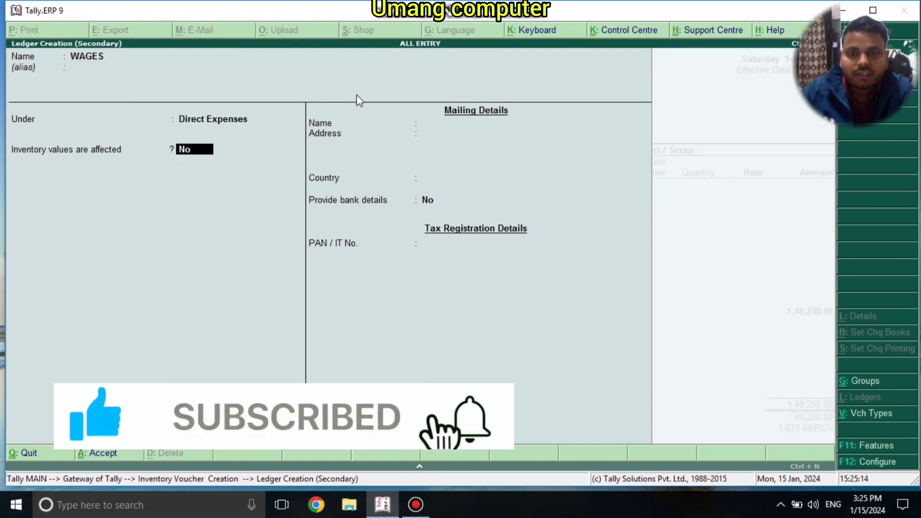
{"action": "key", "text": "Return"}
{"action": "key", "text": "Return"}
{"action": "key", "text": "Return"}
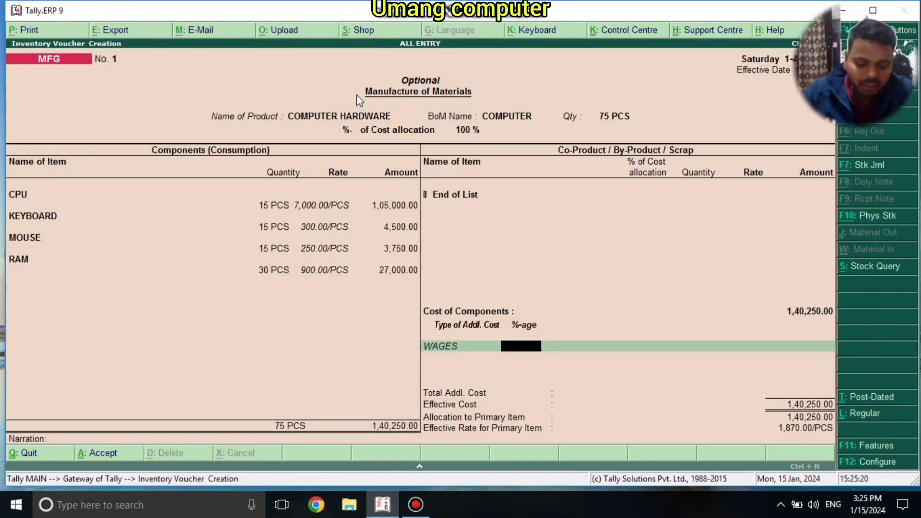
Step: Set the WAGES additional cost to 1 % and accept the calculated amount
{"action": "key", "text": "Return"}
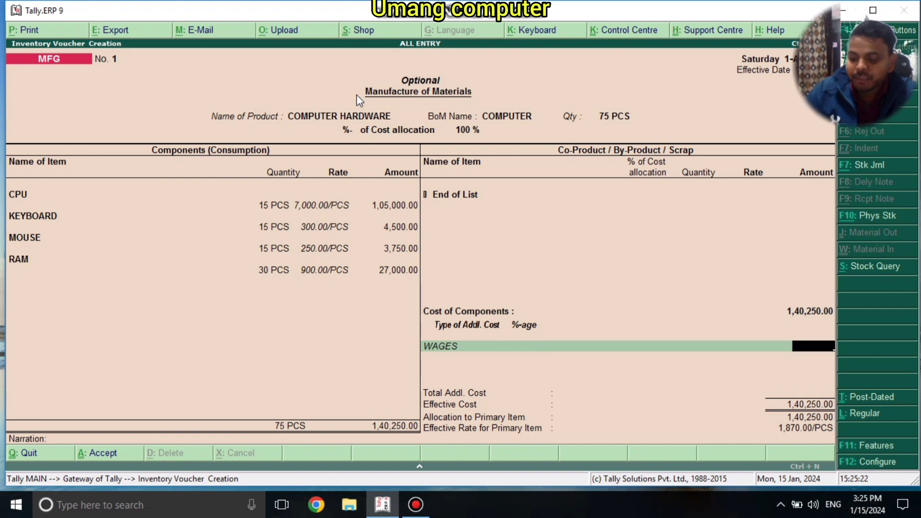
{"action": "key", "text": "Escape"}
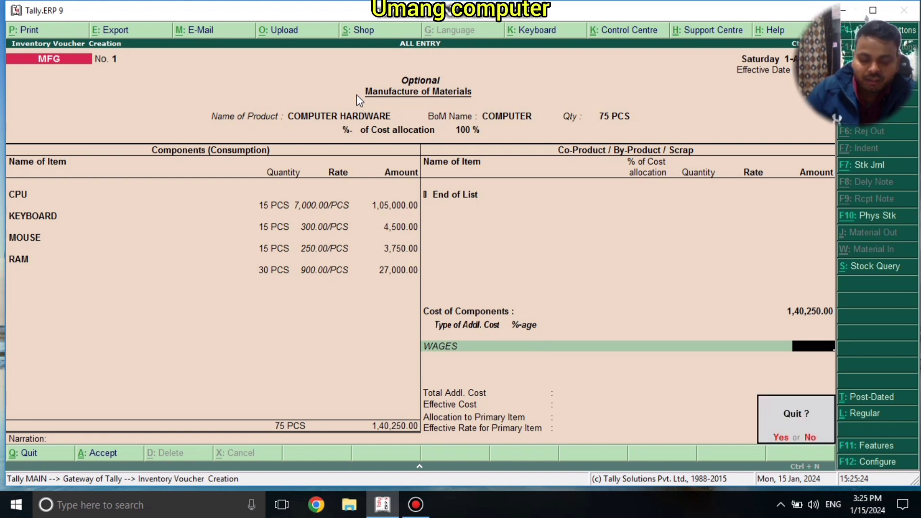
{"action": "key", "text": "n"}
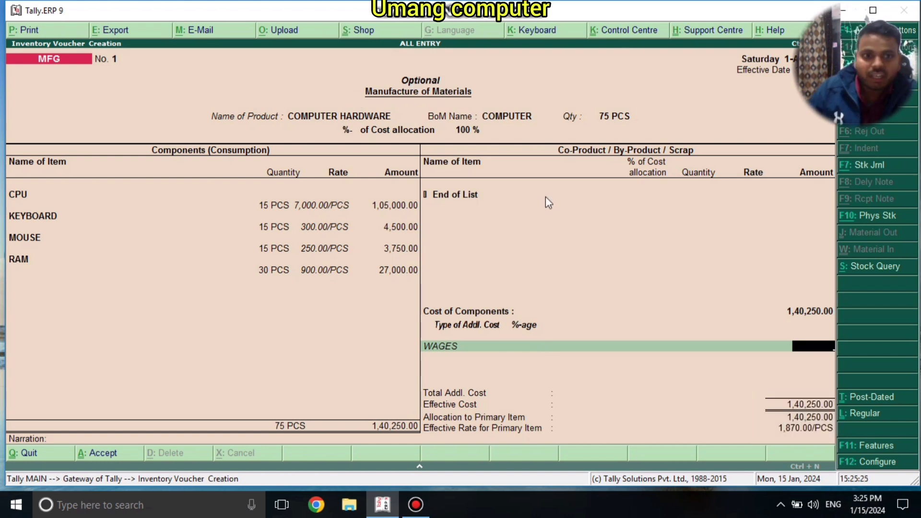
{"action": "left_click", "coordinate": [523, 346]}
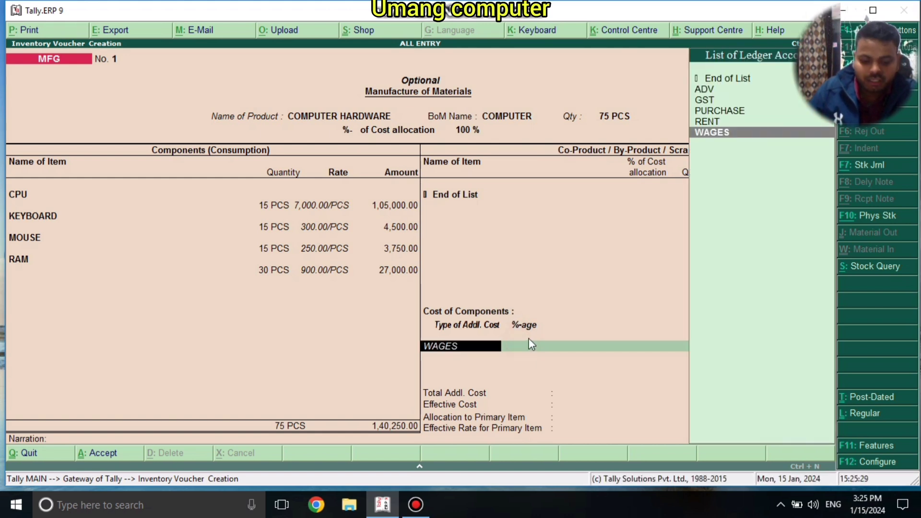
{"action": "key", "text": "Return"}
{"action": "type", "text": "1"}
{"action": "key", "text": "Return"}
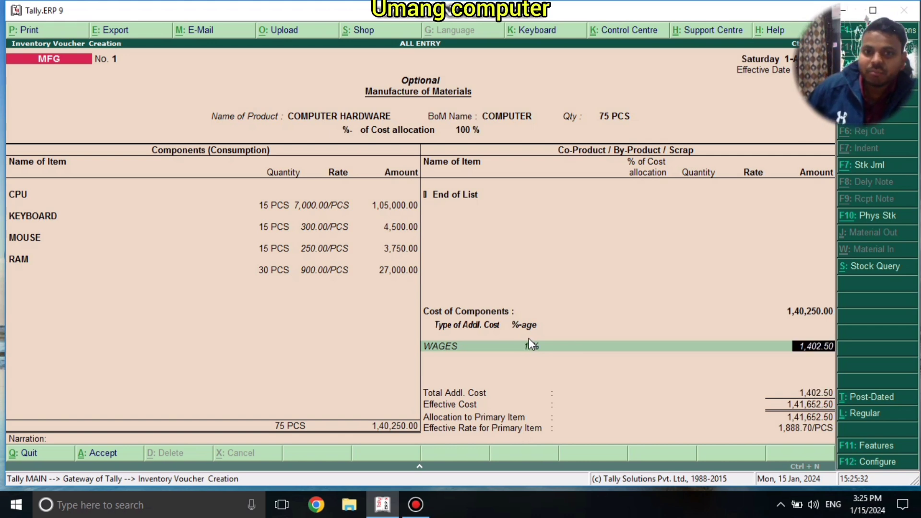
{"action": "key", "text": "Return"}
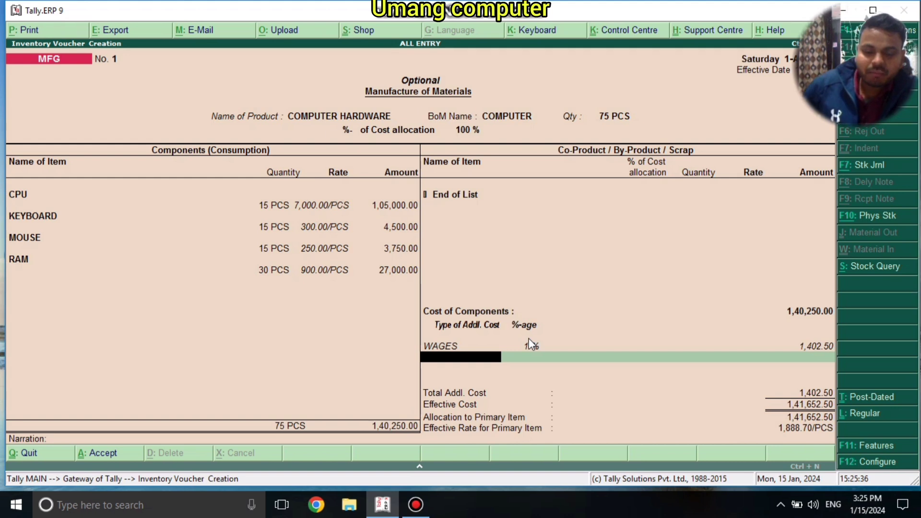
Step: Create a LABOR CHARGE ledger under Direct Expenses and use it as the second additional cost type
{"action": "key", "text": "alt+c"}
{"action": "type", "text": "LA"}
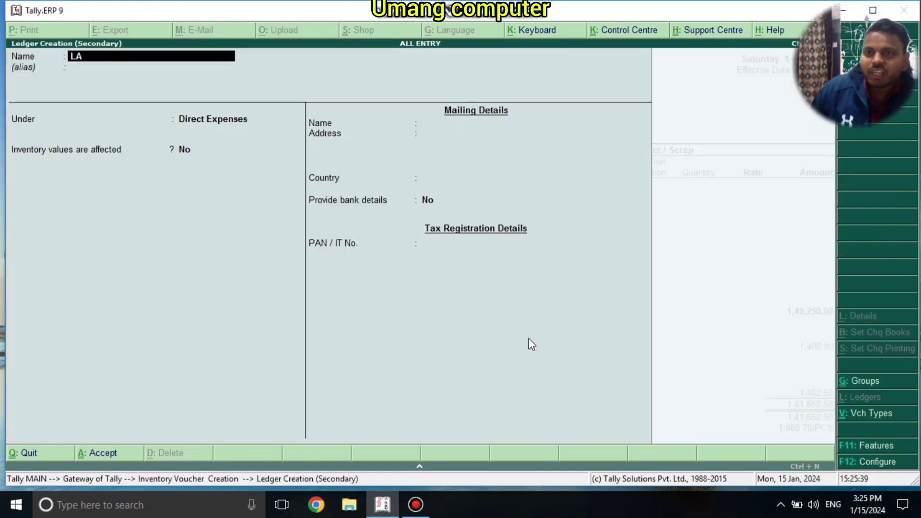
{"action": "type", "text": "BOR CHA"}
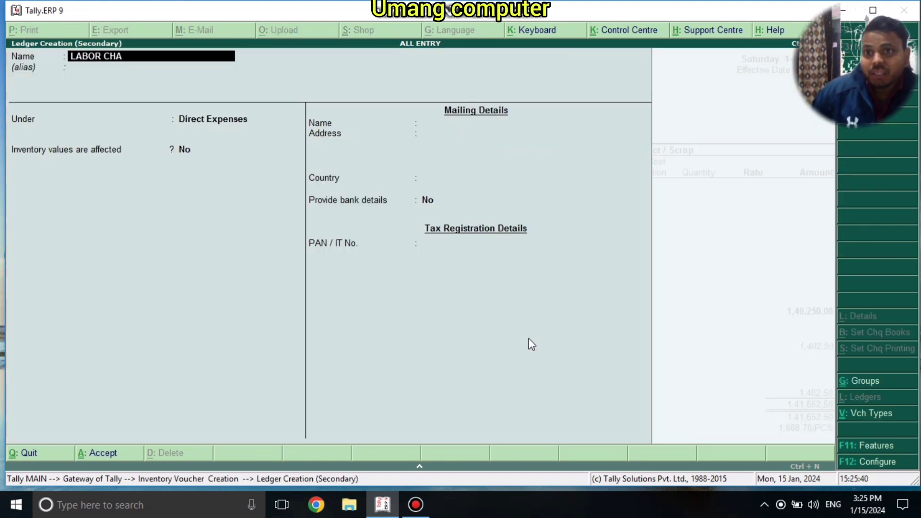
{"action": "type", "text": "RGE"}
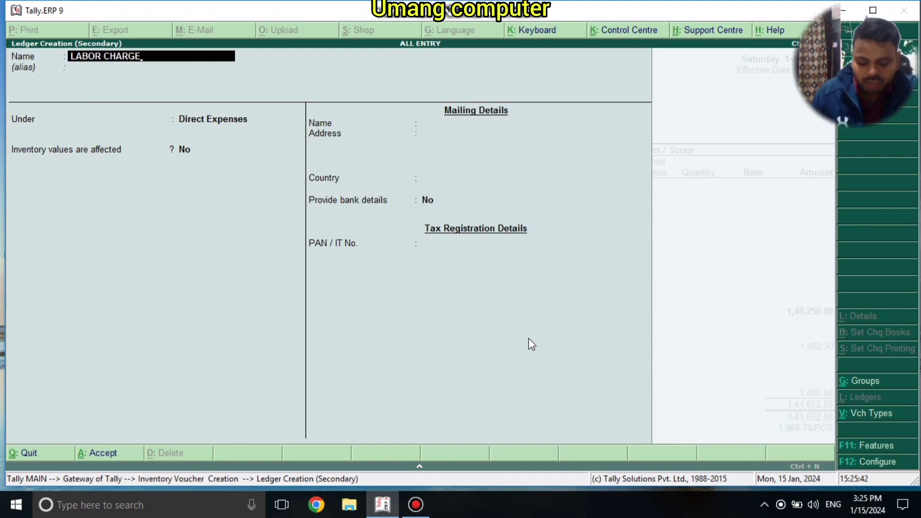
{"action": "key", "text": "Return"}
{"action": "key", "text": "Return"}
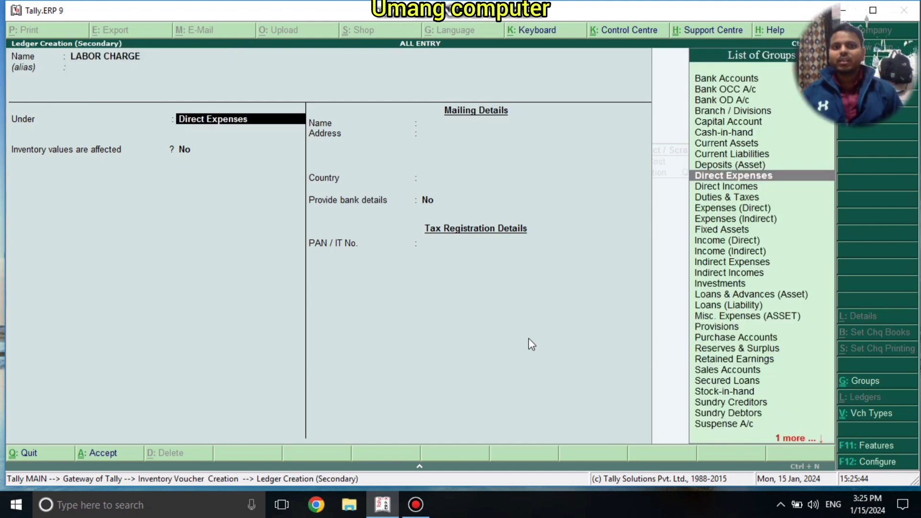
{"action": "key", "text": "Return"}
{"action": "key", "text": "Return"}
{"action": "key", "text": "Return"}
{"action": "key", "text": "Return"}
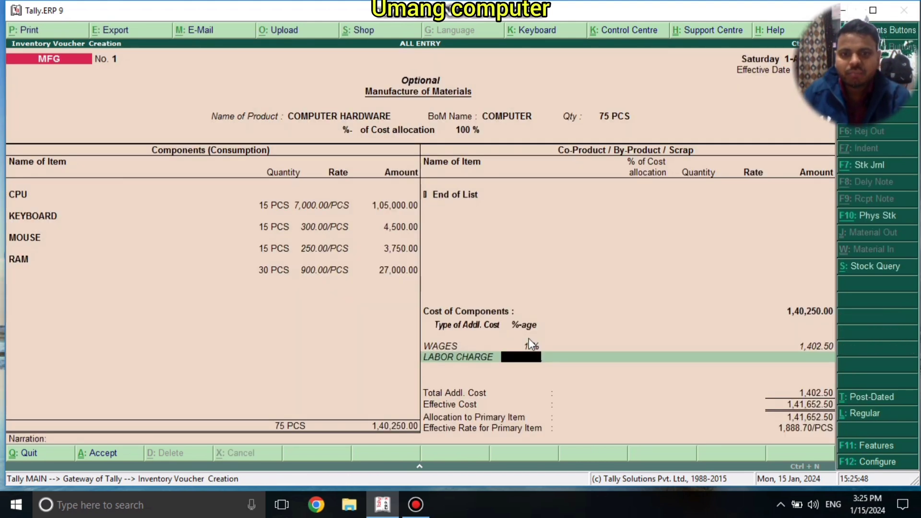
Step: Set the LABOR CHARGE additional cost to 1.5 % and accept the calculated amount
{"action": "type", "text": "1.5"}
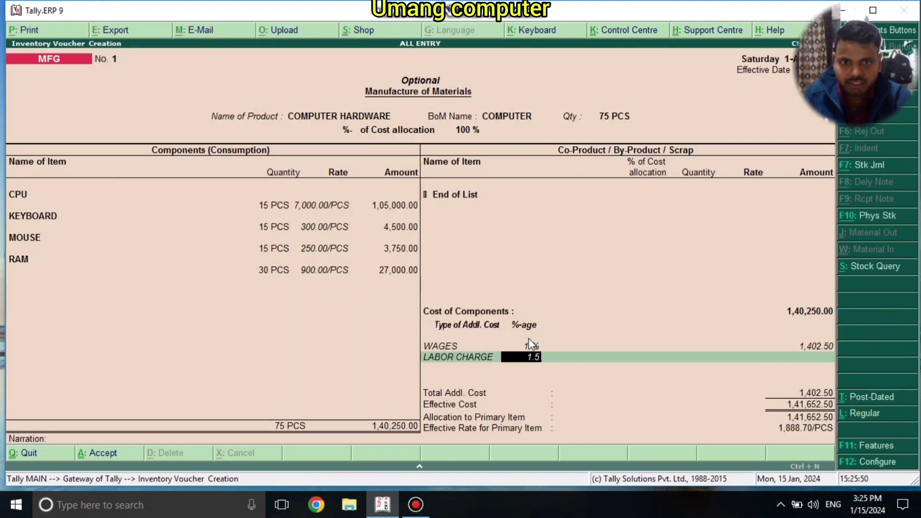
{"action": "key", "text": "Return"}
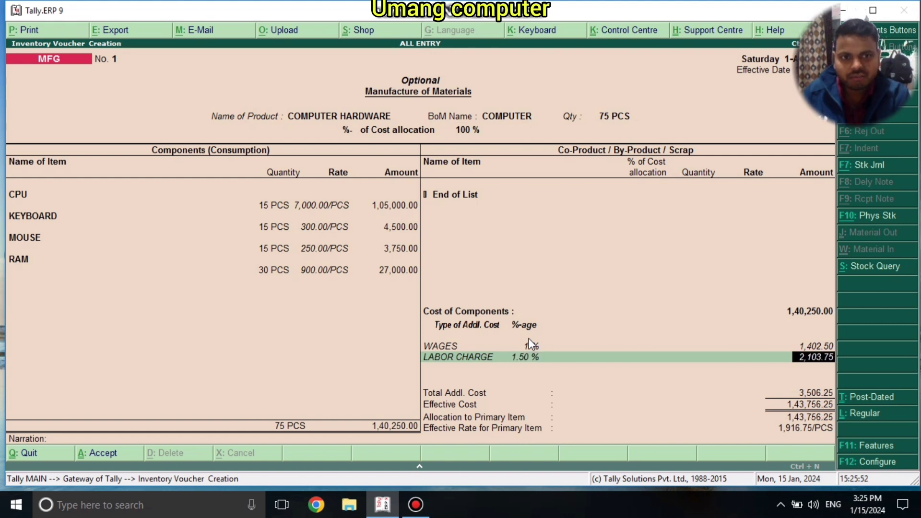
{"action": "key", "text": "Return"}
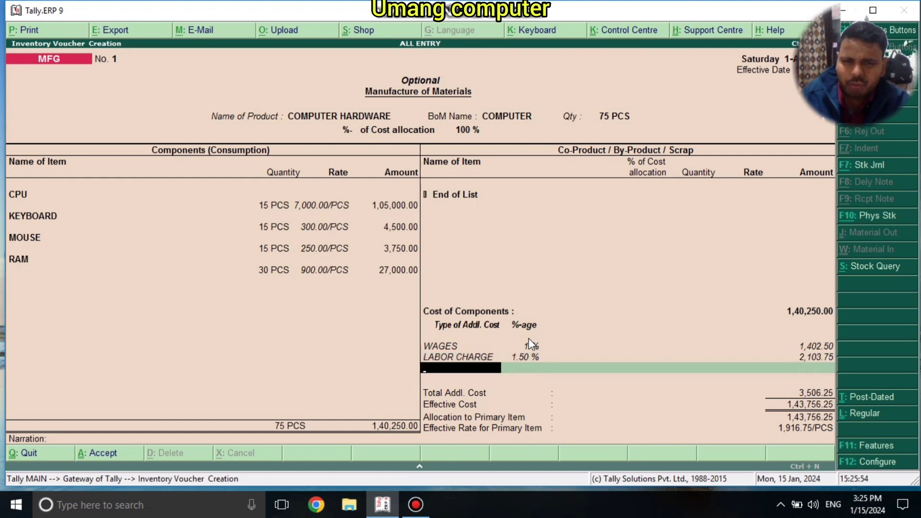
Step: Create a FACTORY CHARGE ledger under Direct Expenses and use it as the third additional cost type
{"action": "key", "text": "alt+c"}
{"action": "type", "text": "FACTORY"}
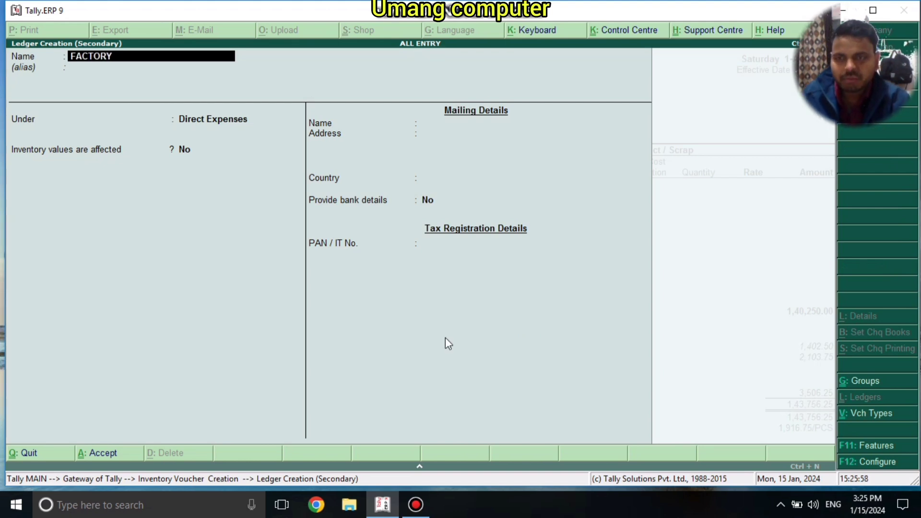
{"action": "type", "text": " CHARGE"}
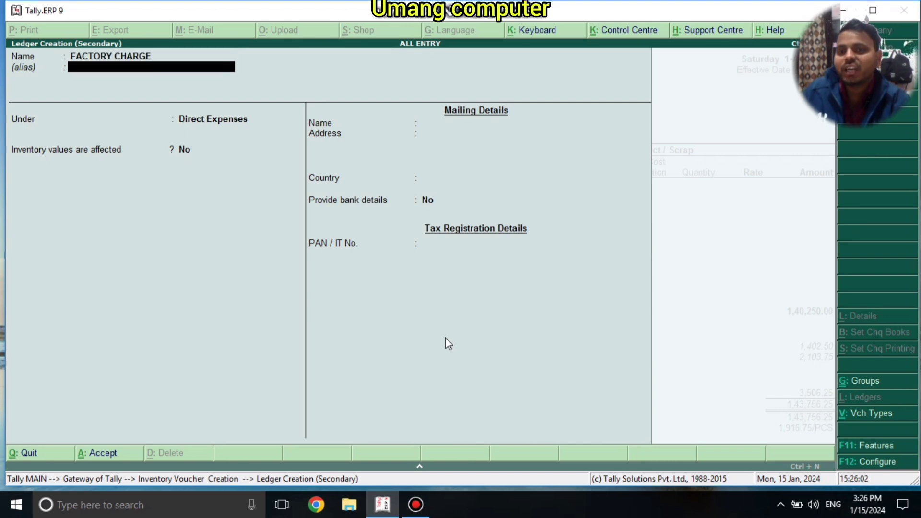
{"action": "key", "text": "Return"}
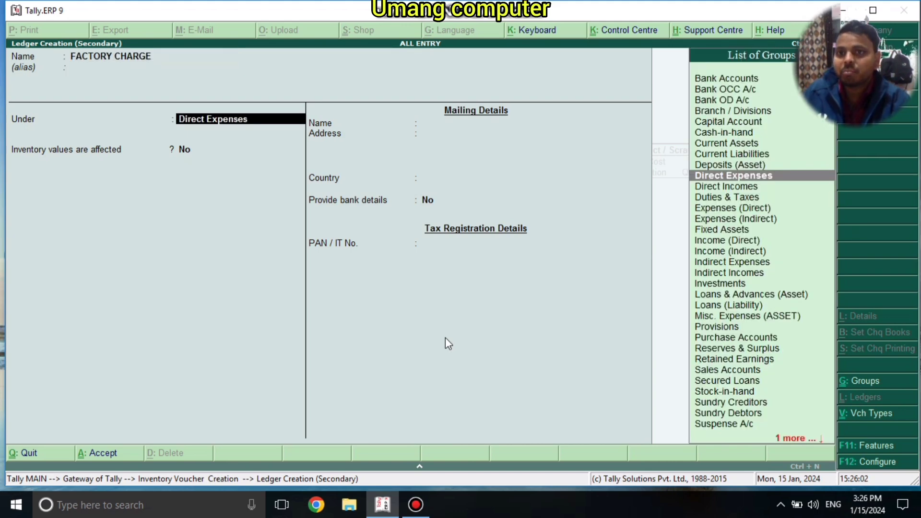
{"action": "key", "text": "Return"}
{"action": "key", "text": "Return"}
{"action": "key", "text": "Return"}
{"action": "key", "text": "Return"}
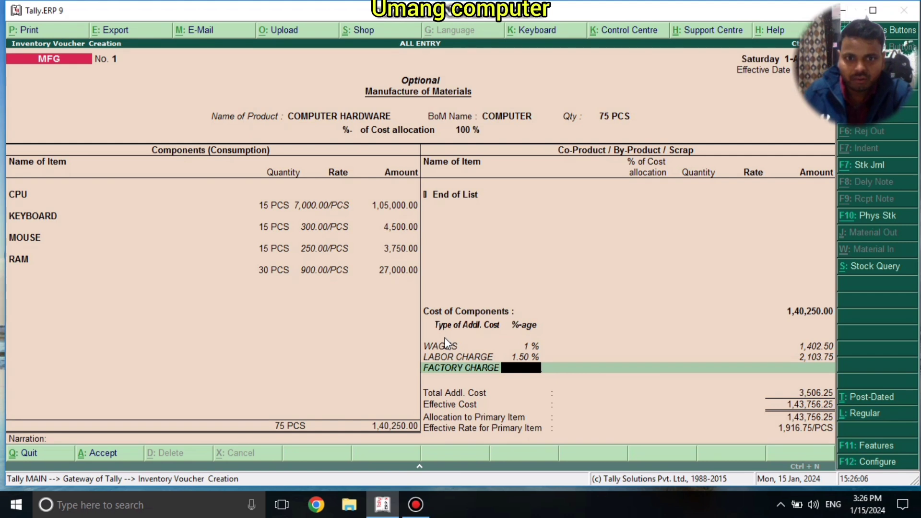
Step: Set the FACTORY CHARGE additional cost to 1 % and save the manufacturing voucher without a narration
{"action": "type", "text": "1"}
{"action": "key", "text": "Return"}
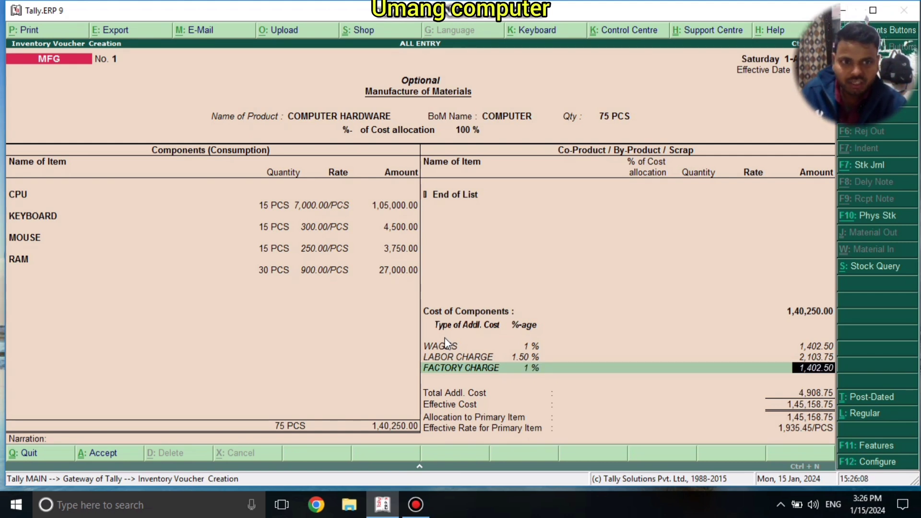
{"action": "key", "text": "Return"}
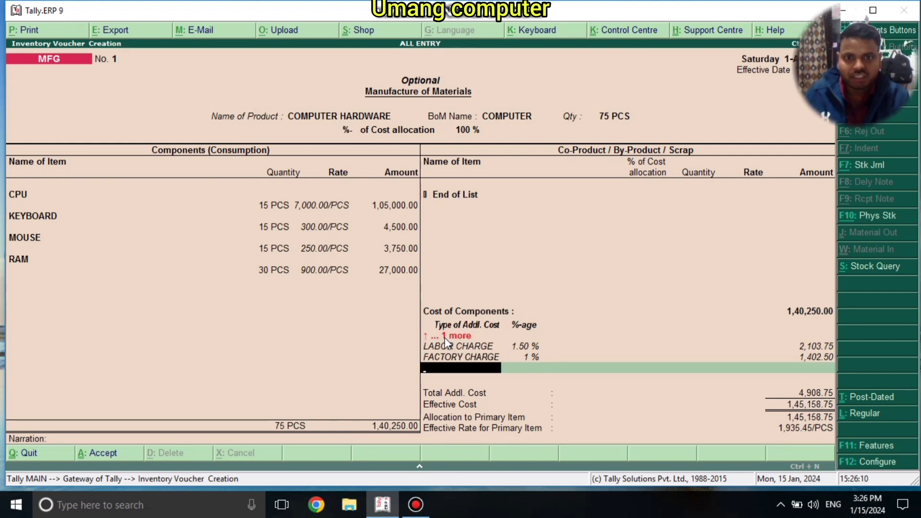
{"action": "key", "text": "Return"}
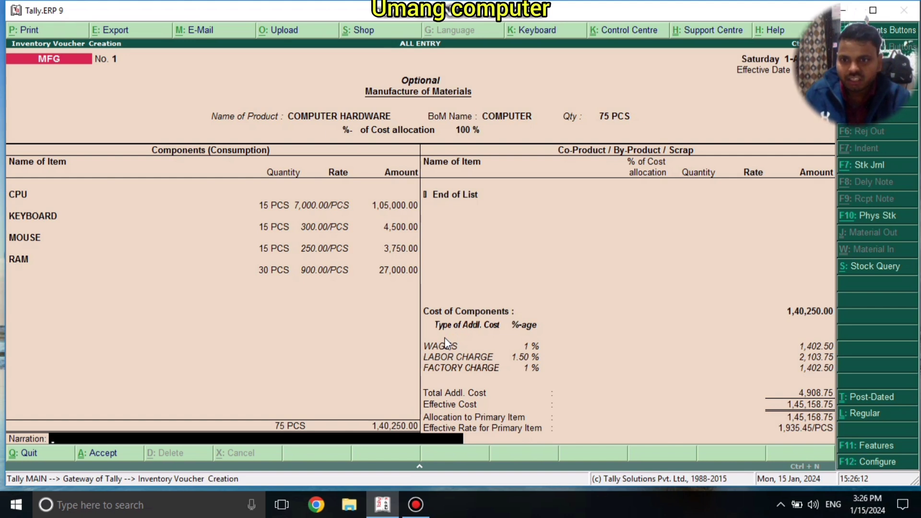
{"action": "key", "text": "Return"}
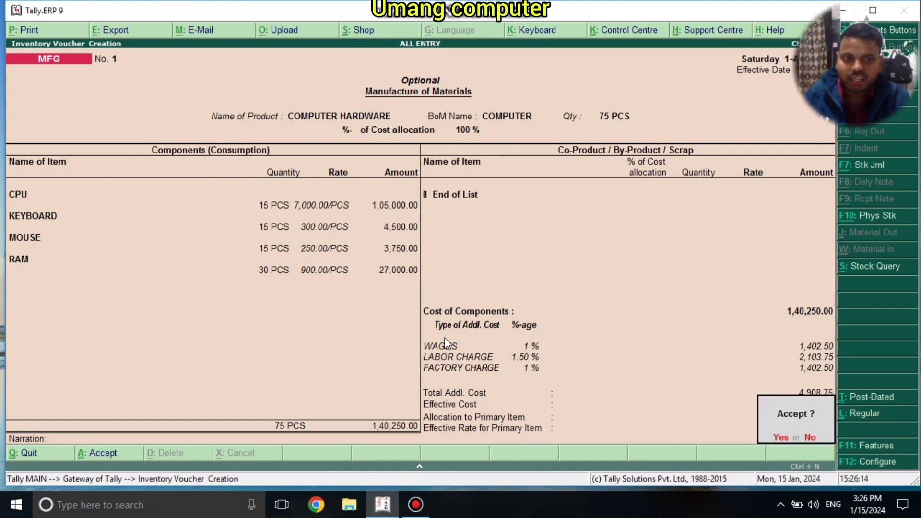
{"action": "key", "text": "Return"}
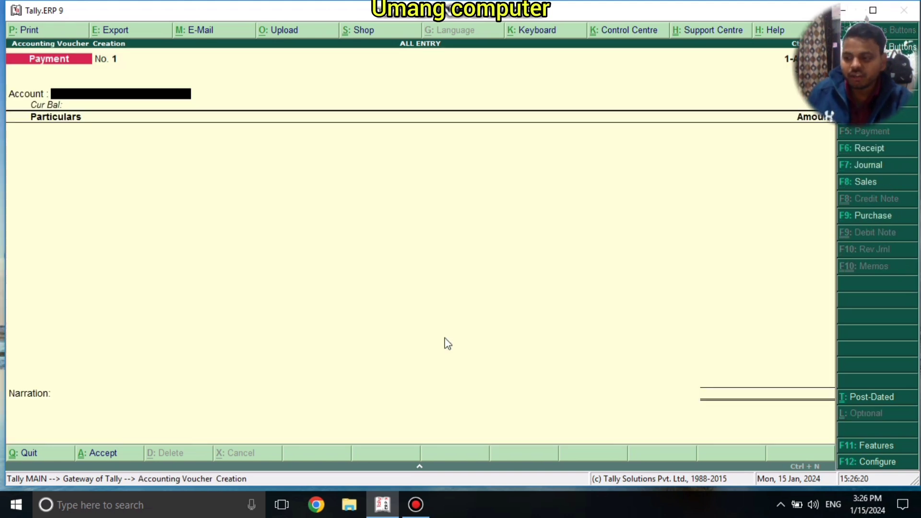
Step: Start a sales voucher without a reference and enter the customer's name for a new party ledger, leaving the alias empty
{"action": "key", "text": "F8"}
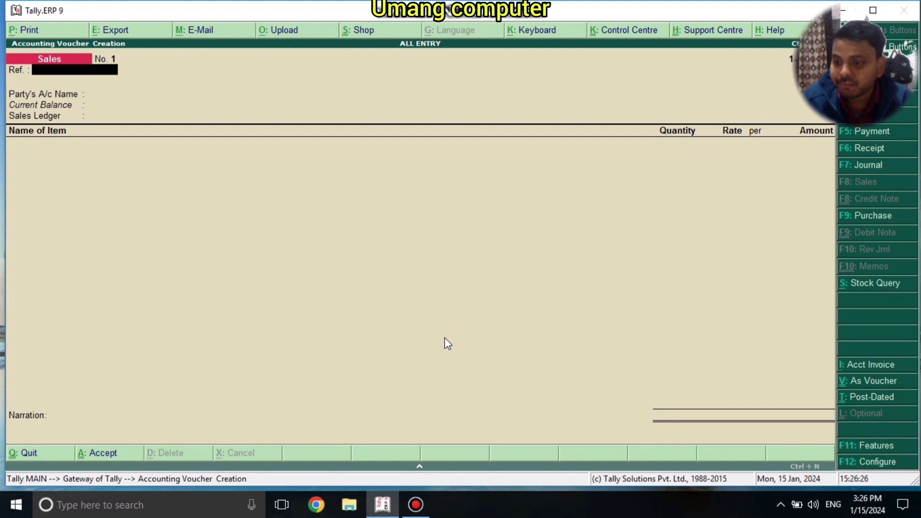
{"action": "key", "text": "Return"}
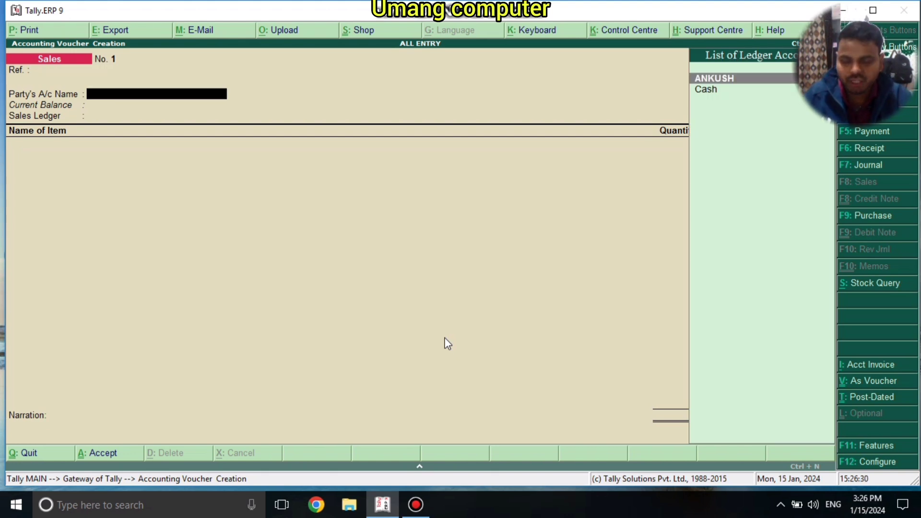
{"action": "key", "text": "alt+c"}
{"action": "type", "text": "GOLY"}
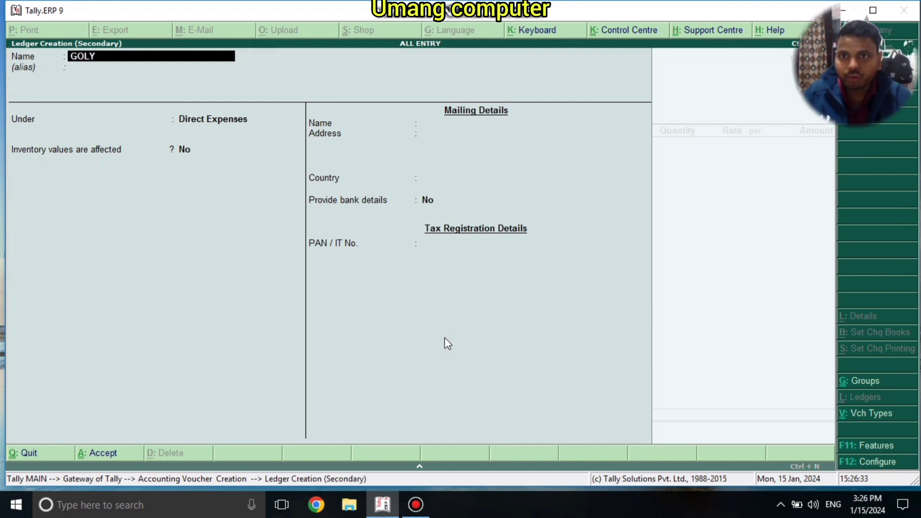
{"action": "key", "text": "BackSpace"}
{"action": "key", "text": "BackSpace"}
{"action": "type", "text": "U"}
{"action": "key", "text": "Return"}
{"action": "key", "text": "BackSpace"}
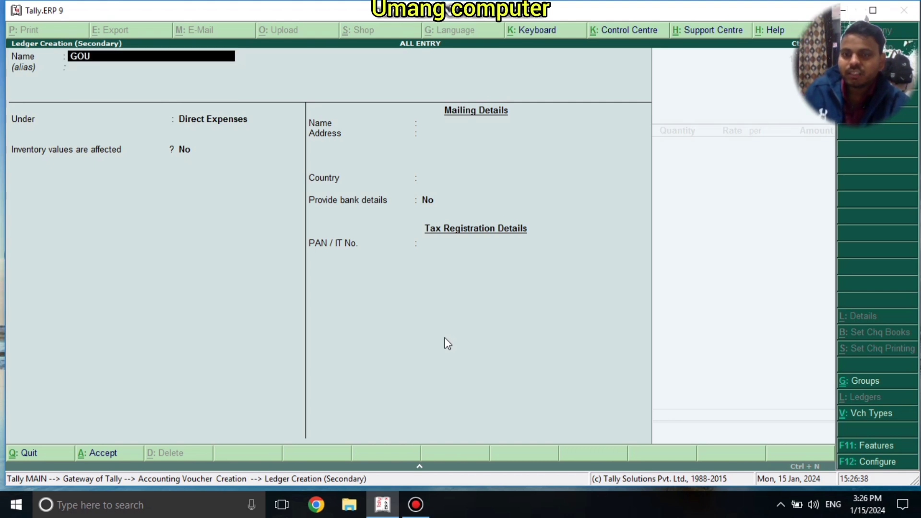
{"action": "key", "text": "BackSpace"}
{"action": "key", "text": "BackSpace"}
{"action": "type", "text": "OLU"}
{"action": "key", "text": "Return"}
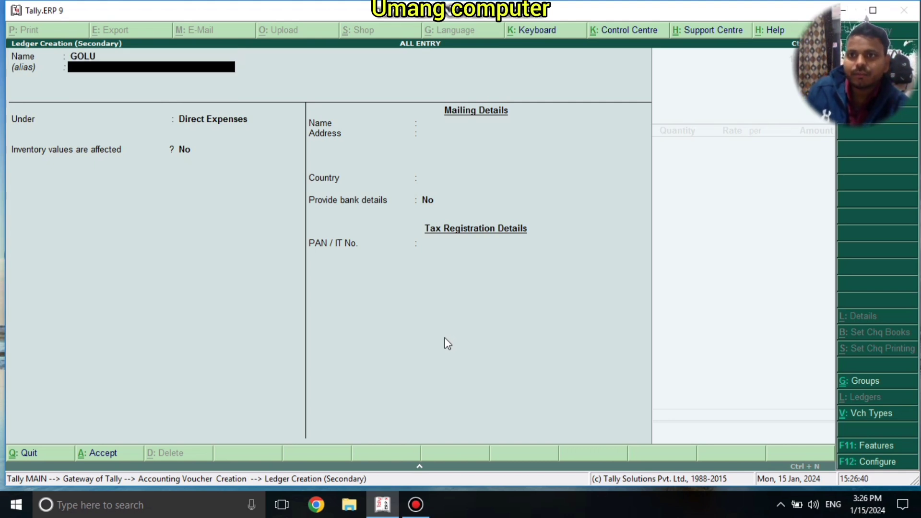
{"action": "key", "text": "Return"}
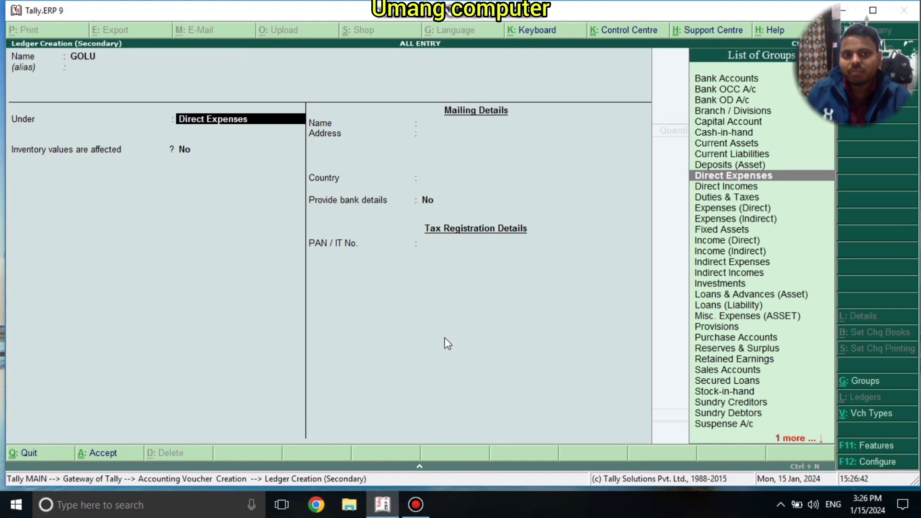
Step: Place the customer ledger under Sundry Debtors and save it with the default bill-by-bill, mailing and tax settings
{"action": "type", "text": "S"}
{"action": "key", "text": "Up"}
{"action": "key", "text": "Up"}
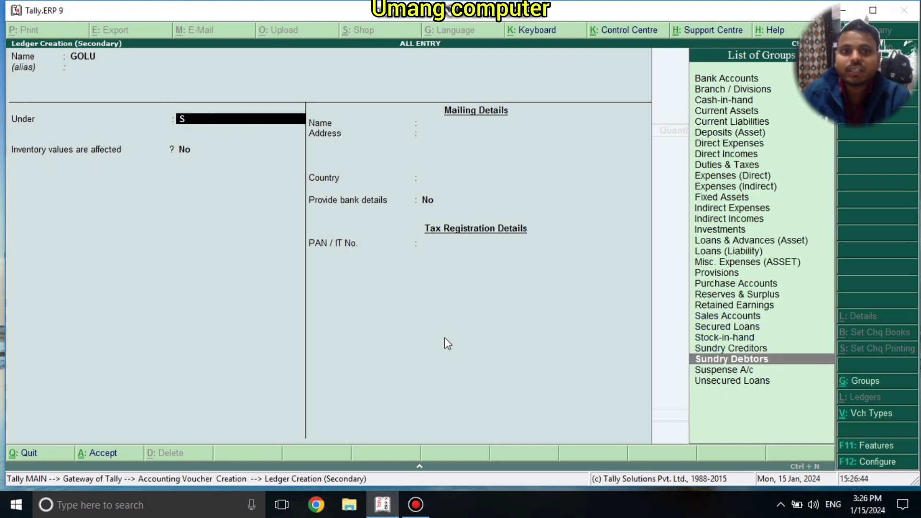
{"action": "key", "text": "Return"}
{"action": "key", "text": "Return"}
{"action": "key", "text": "Return"}
{"action": "key", "text": "Return"}
{"action": "key", "text": "Return"}
{"action": "key", "text": "Return"}
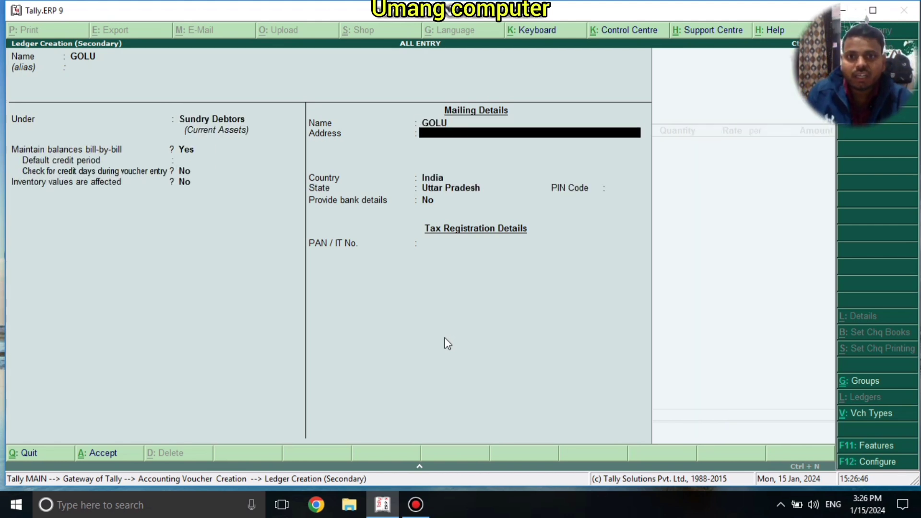
{"action": "key", "text": "Return"}
{"action": "key", "text": "Return"}
{"action": "key", "text": "Return"}
{"action": "key", "text": "Return"}
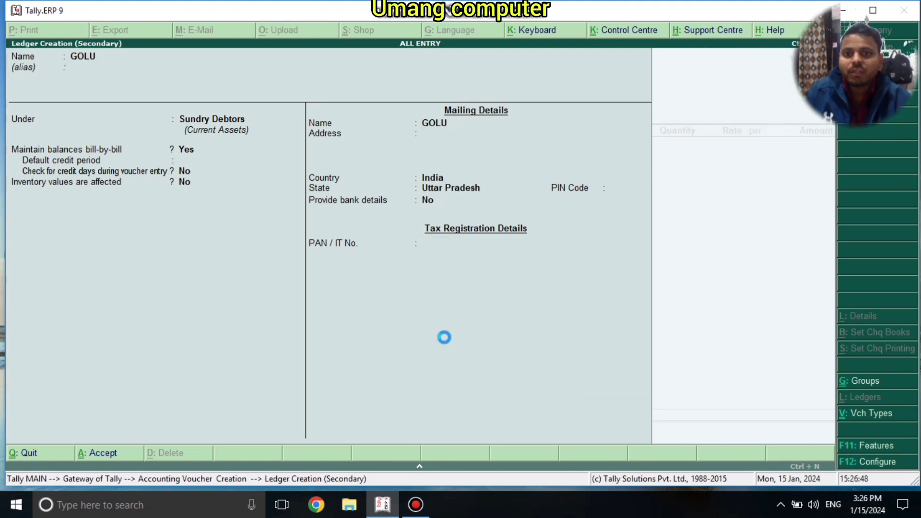
{"action": "key", "text": "Return"}
Step: Accept the sales voucher's party details with the despatch and order fields left empty
{"action": "key", "text": "Return"}
{"action": "key", "text": "Return"}
{"action": "key", "text": "Return"}
{"action": "key", "text": "Return"}
{"action": "key", "text": "Return"}
{"action": "key", "text": "Return"}
{"action": "key", "text": "Return"}
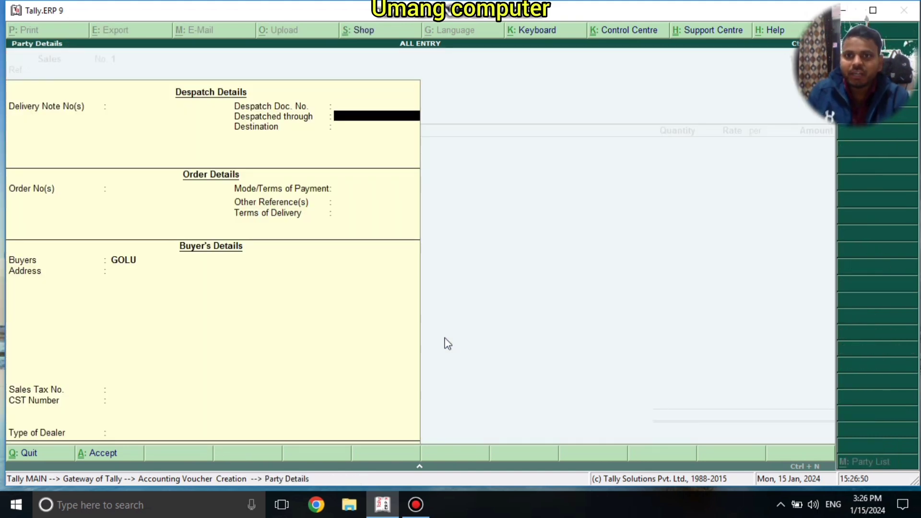
{"action": "key", "text": "Return"}
{"action": "key", "text": "Return"}
{"action": "key", "text": "Return"}
{"action": "key", "text": "Return"}
{"action": "key", "text": "Return"}
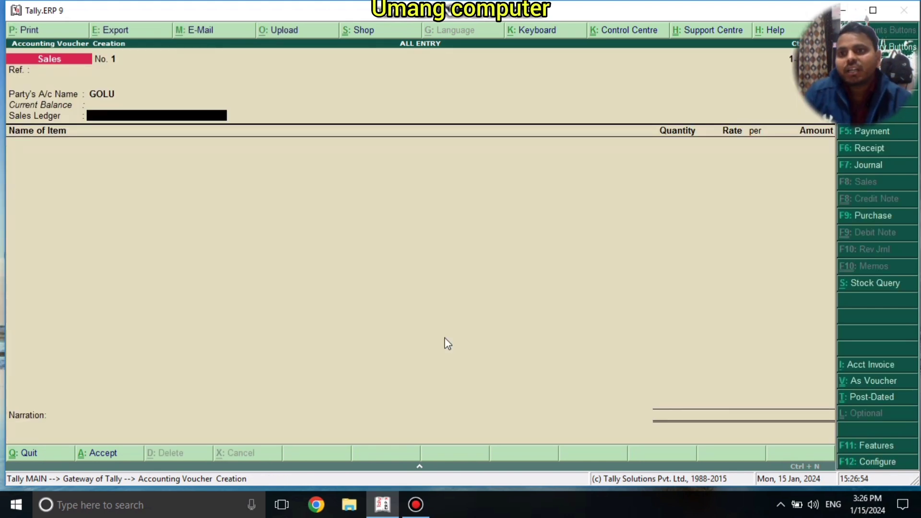
Step: Create a SALES ledger under Sales Accounts with the remaining default settings and use it as the voucher's sales ledger
{"action": "key", "text": "alt+c"}
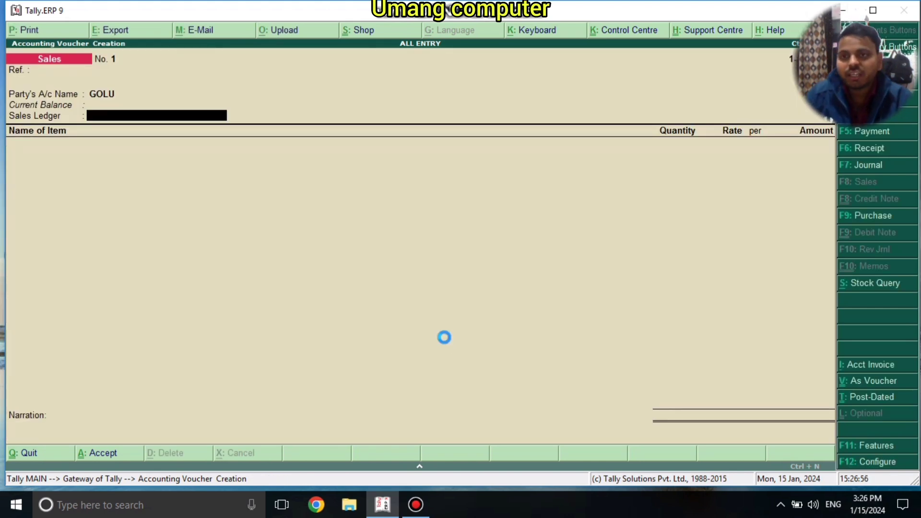
{"action": "type", "text": "SALES"}
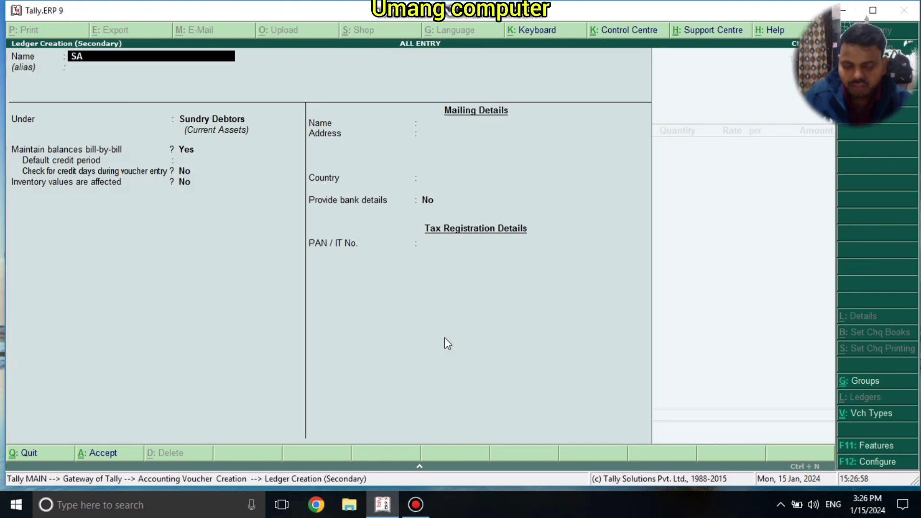
{"action": "key", "text": "Return"}
{"action": "key", "text": "Return"}
{"action": "type", "text": "S"}
{"action": "key", "text": "Down"}
{"action": "key", "text": "Return"}
{"action": "key", "text": "Return"}
{"action": "key", "text": "Return"}
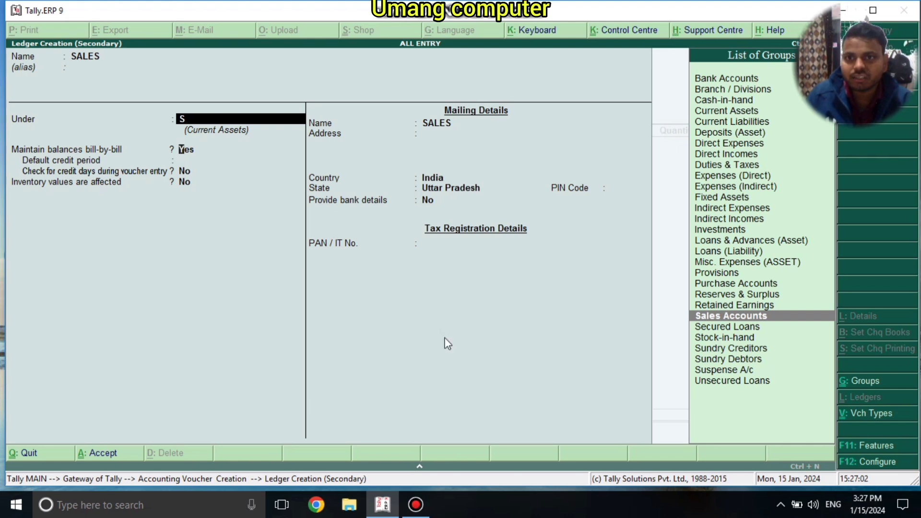
{"action": "key", "text": "Return"}
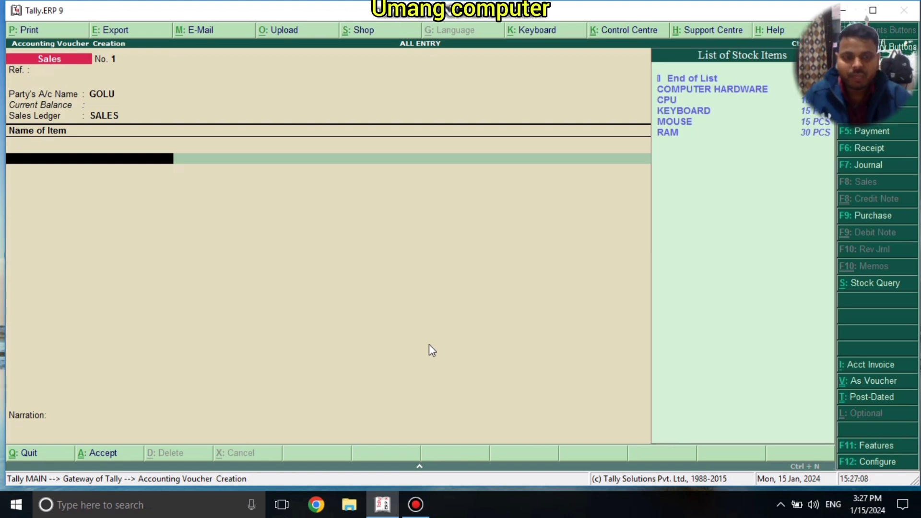
{"action": "key", "text": "Down"}
{"action": "key", "text": "Down"}
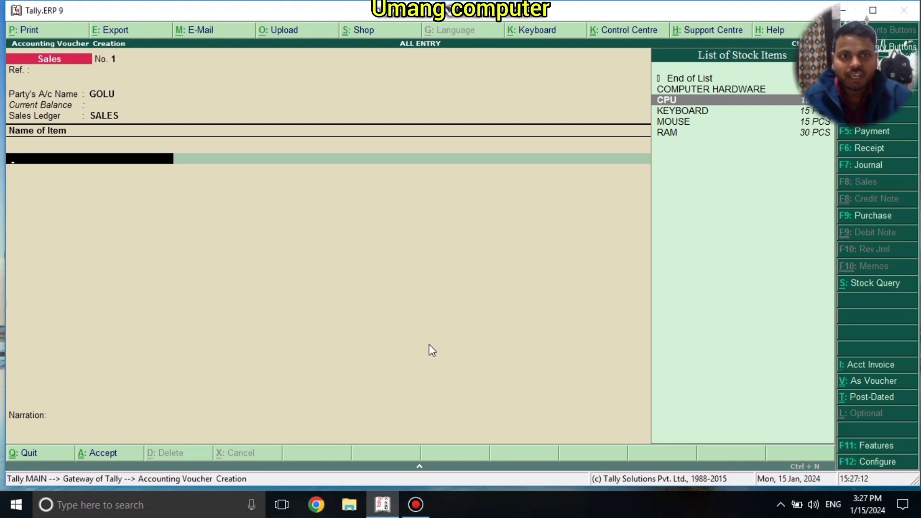
{"action": "type", "text": "15"}
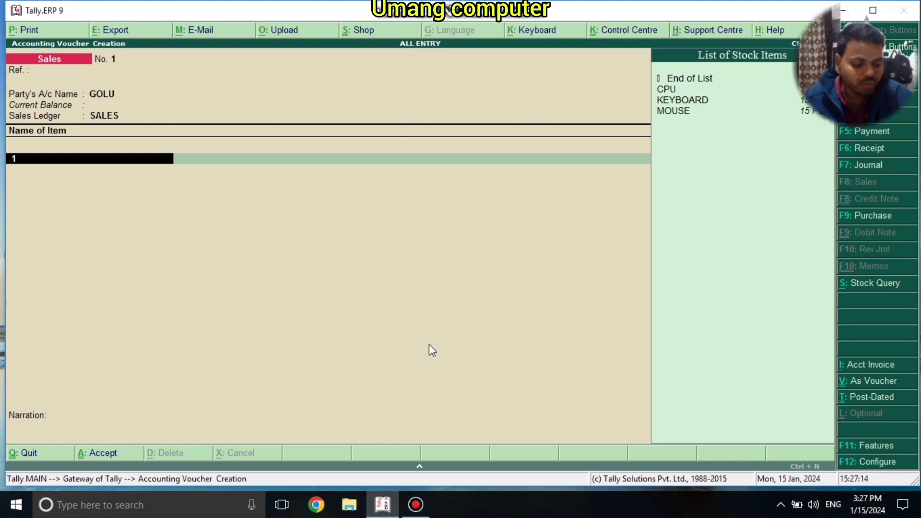
{"action": "key", "text": "BackSpace"}
{"action": "key", "text": "BackSpace"}
Step: Add CPU as the first item of the sales voucher with 15 PCS at a rate of 9,000
{"action": "key", "text": "Down"}
{"action": "key", "text": "Down"}
{"action": "key", "text": "Down"}
{"action": "key", "text": "Down"}
{"action": "key", "text": "Up"}
{"action": "key", "text": "Return"}
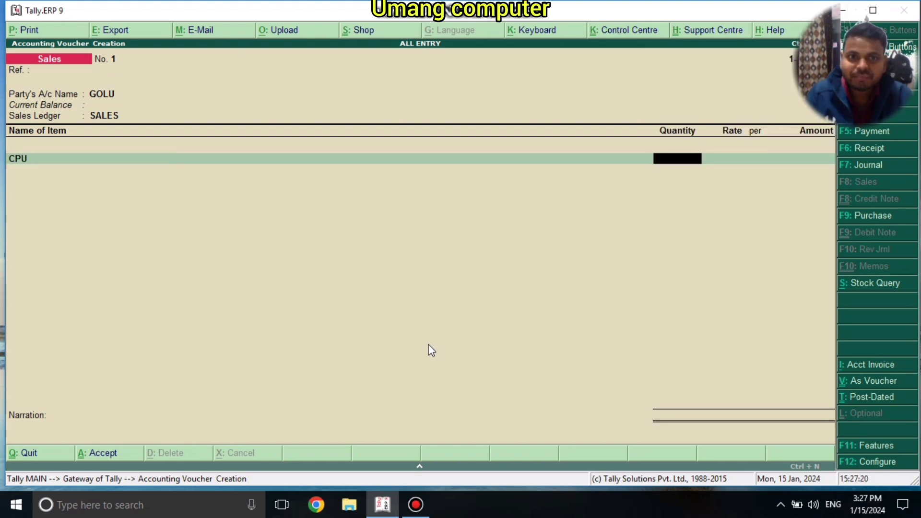
{"action": "type", "text": "15"}
{"action": "key", "text": "Return"}
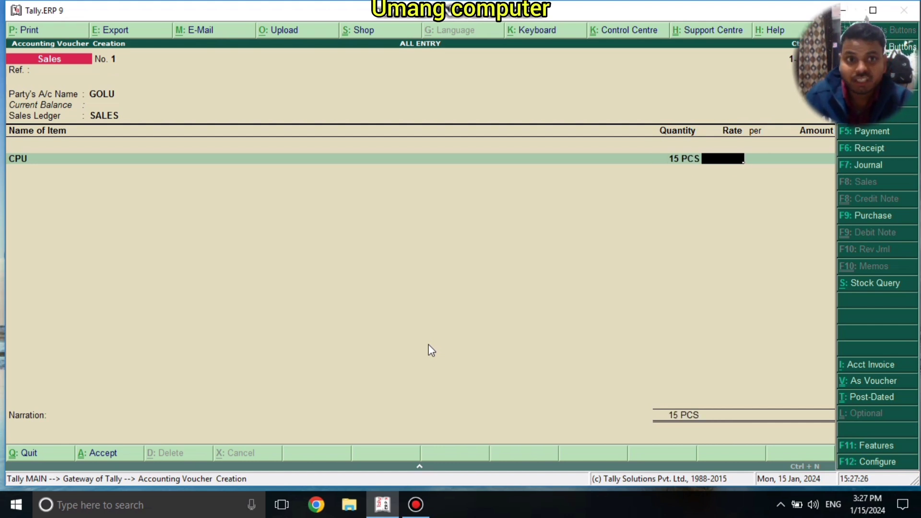
{"action": "type", "text": "9,"}
{"action": "type", "text": "000"}
{"action": "key", "text": "Return"}
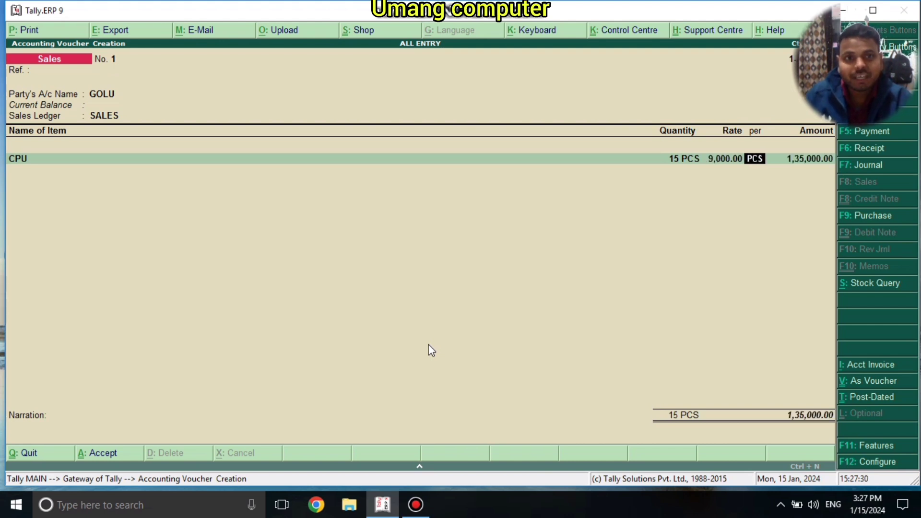
{"action": "key", "text": "Return"}
{"action": "key", "text": "Return"}
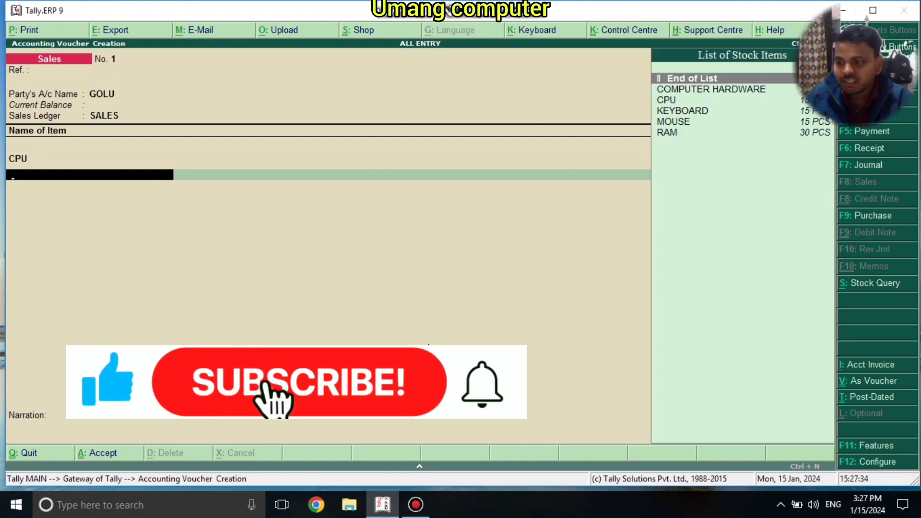
Step: Add KEYBOARD to the sales voucher with 15 PCS at a rate of 350
{"action": "key", "text": "Down"}
{"action": "key", "text": "Down"}
{"action": "key", "text": "Down"}
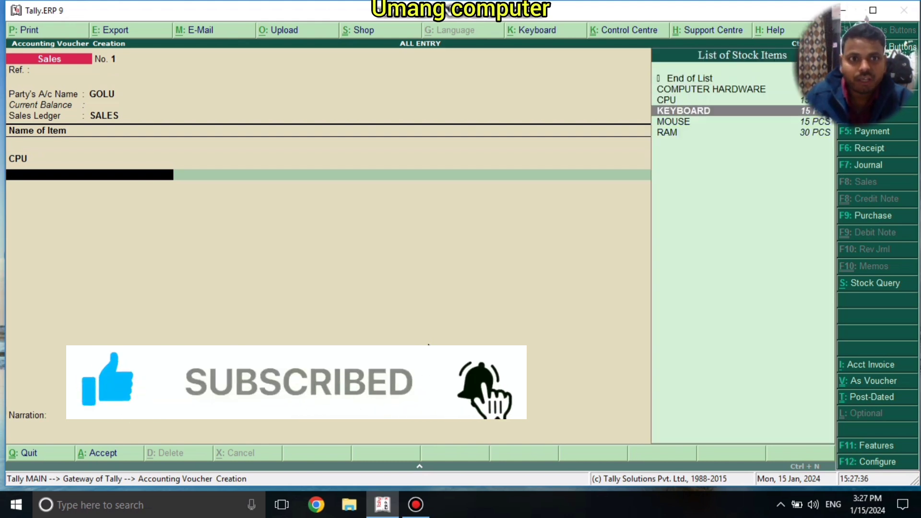
{"action": "key", "text": "Return"}
{"action": "type", "text": "15"}
{"action": "key", "text": "Return"}
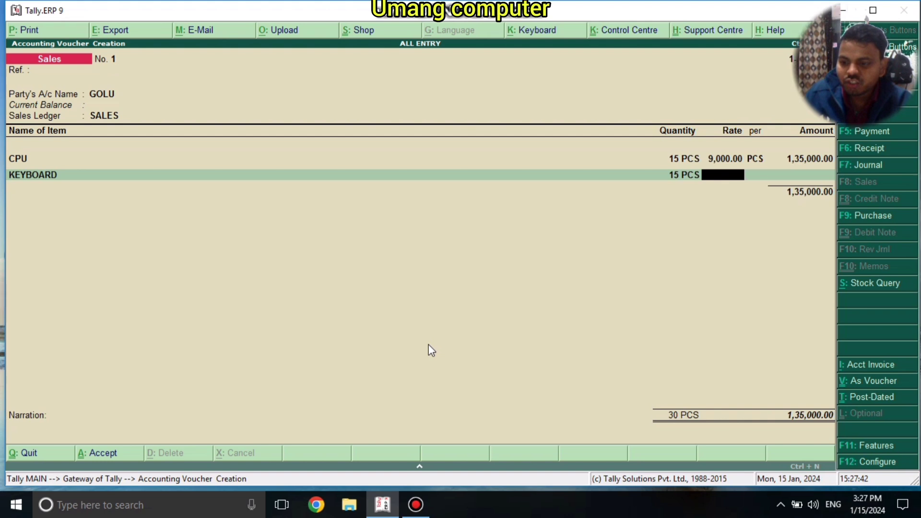
{"action": "type", "text": "350"}
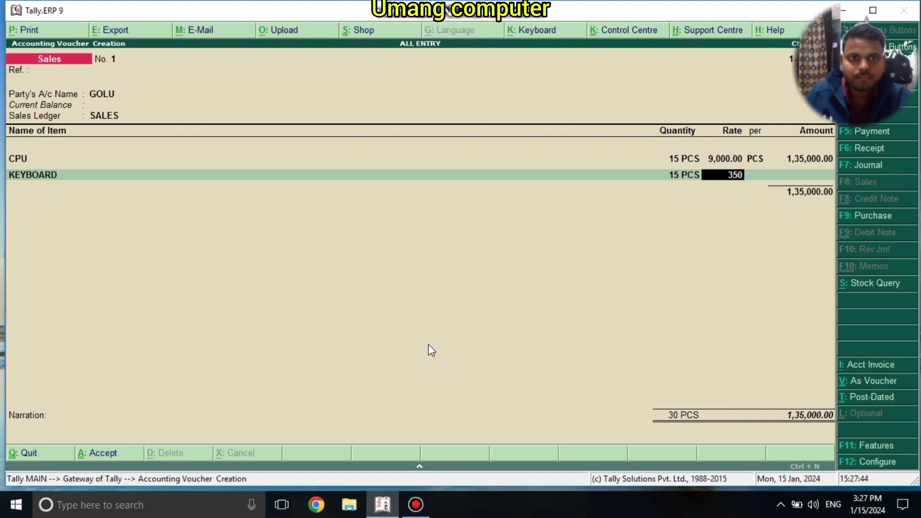
{"action": "key", "text": "Return"}
{"action": "key", "text": "Return"}
{"action": "key", "text": "Return"}
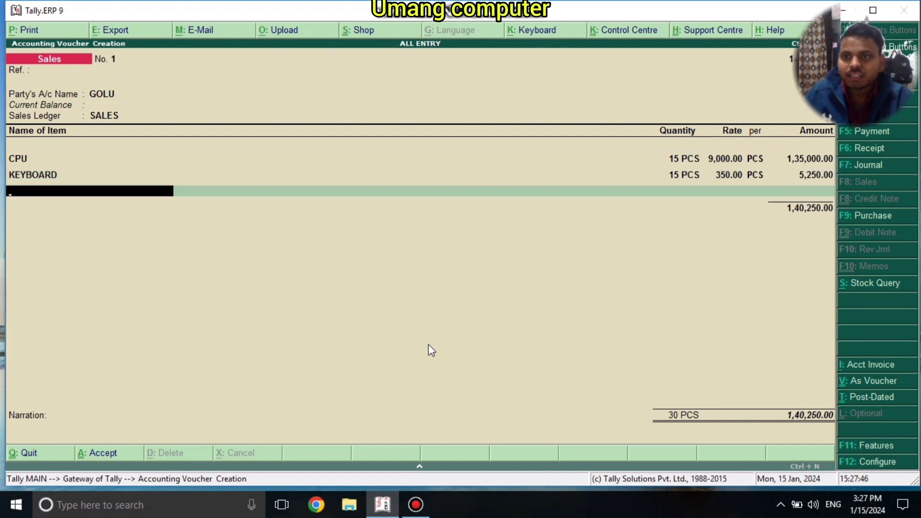
Step: Add MOUSE to the sales voucher with 15 PCS at a rate of 250
{"action": "key", "text": "Down"}
{"action": "key", "text": "Down"}
{"action": "key", "text": "Down"}
{"action": "key", "text": "Down"}
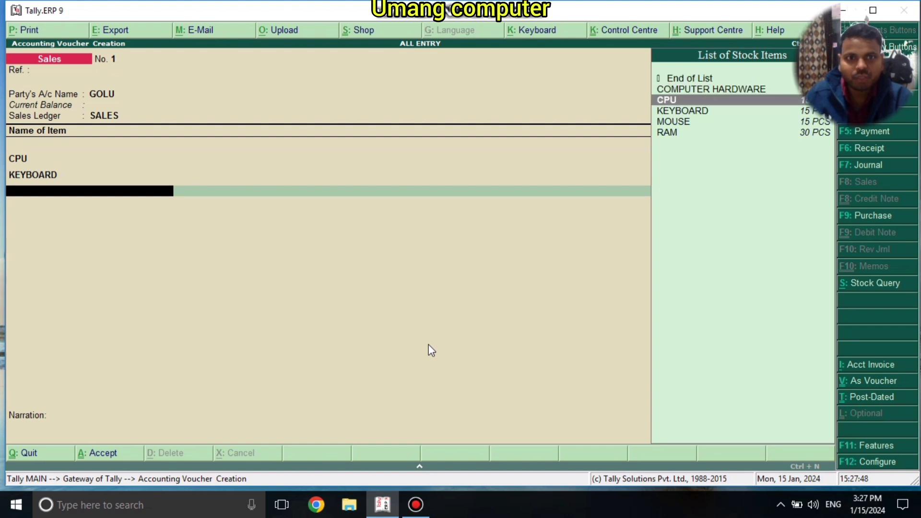
{"action": "key", "text": "Return"}
{"action": "type", "text": "15"}
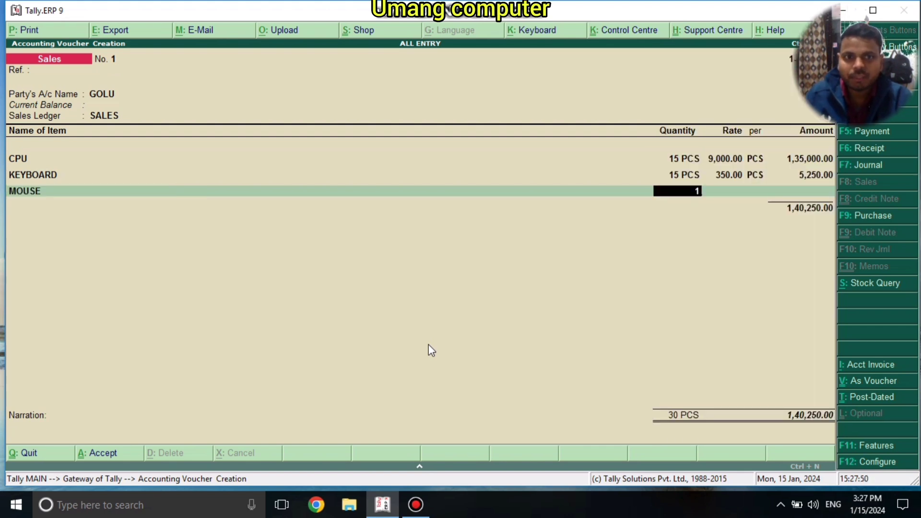
{"action": "key", "text": "Return"}
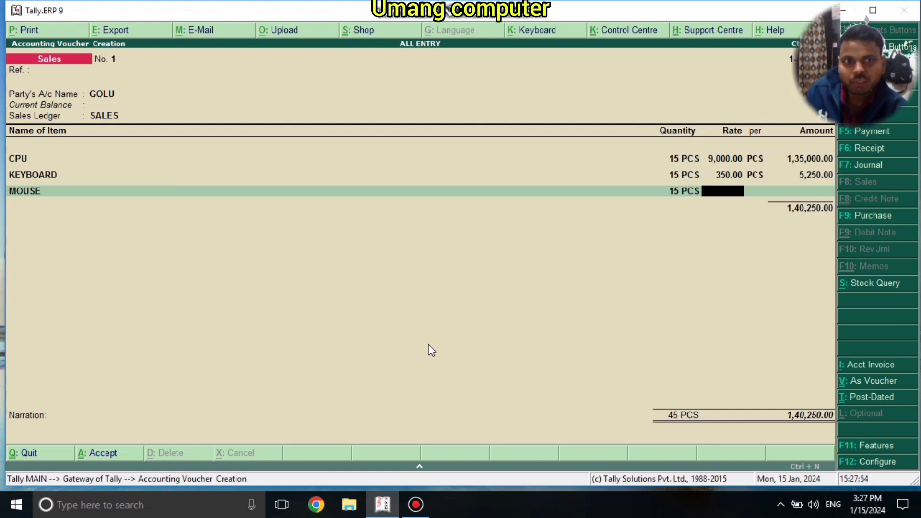
{"action": "type", "text": "3"}
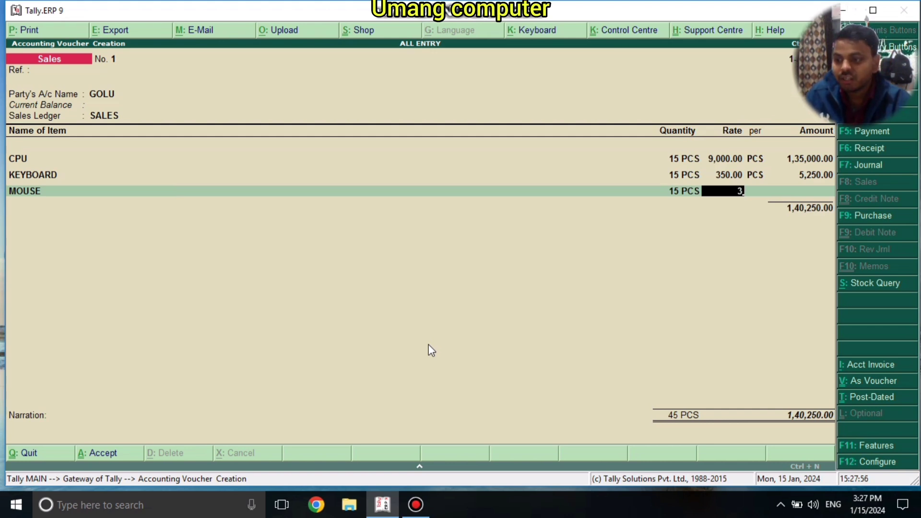
{"action": "key", "text": "BackSpace"}
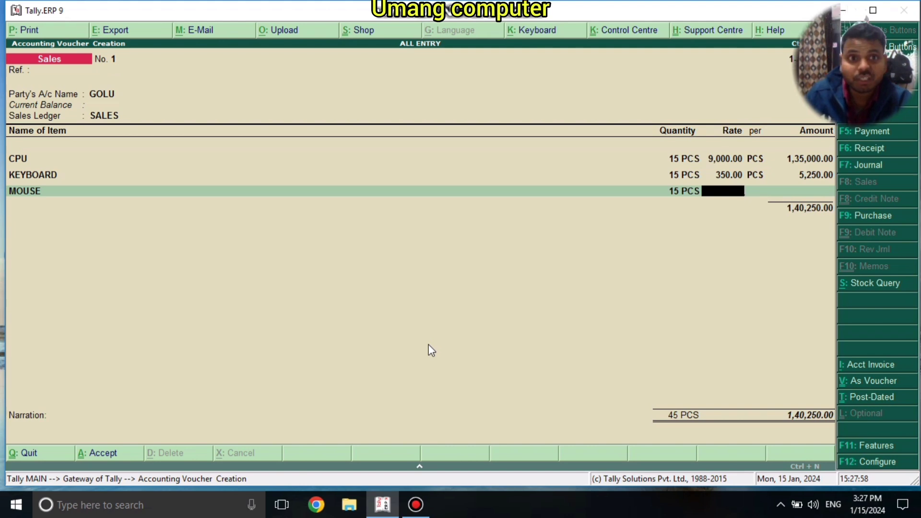
{"action": "type", "text": "250"}
{"action": "key", "text": "Return"}
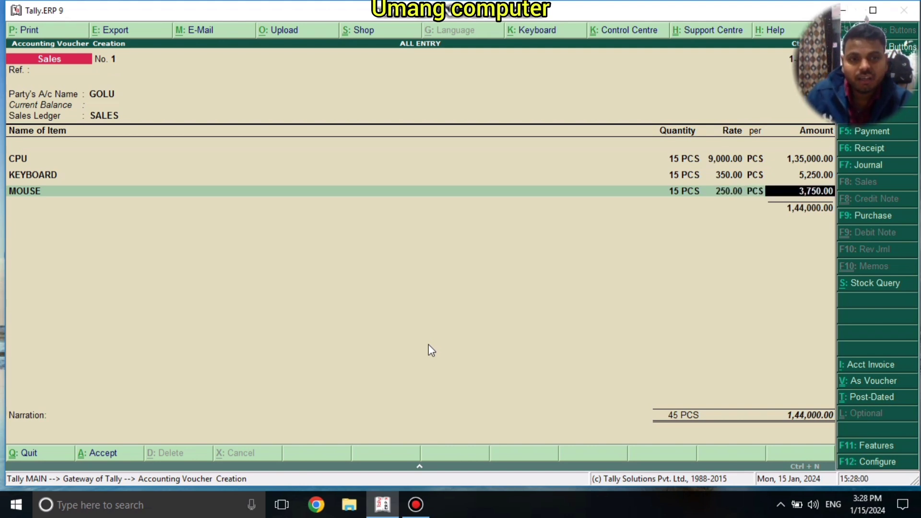
{"action": "key", "text": "Return"}
{"action": "key", "text": "Return"}
Step: Add RAM to the sales voucher with 30 PCS at a rate of 1,000 and end the item list
{"action": "key", "text": "Down"}
{"action": "key", "text": "Down"}
{"action": "key", "text": "Down"}
{"action": "key", "text": "Down"}
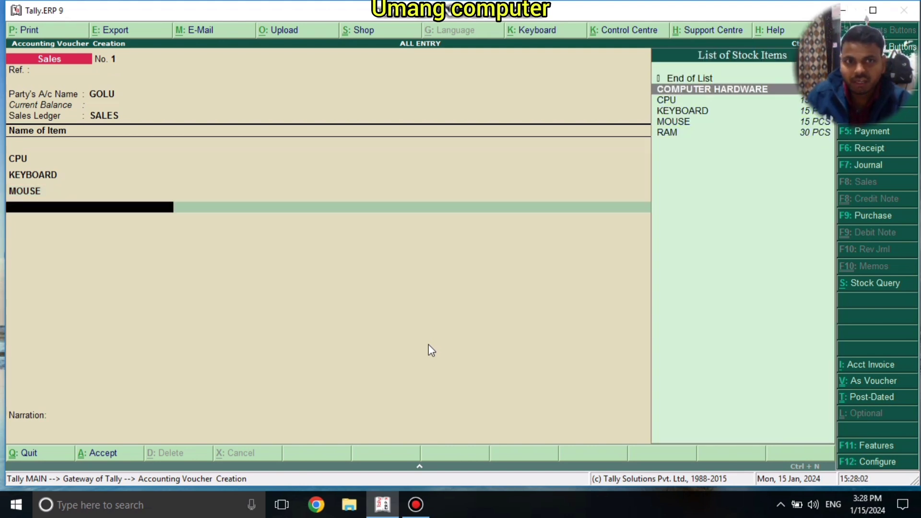
{"action": "key", "text": "Down"}
{"action": "key", "text": "Return"}
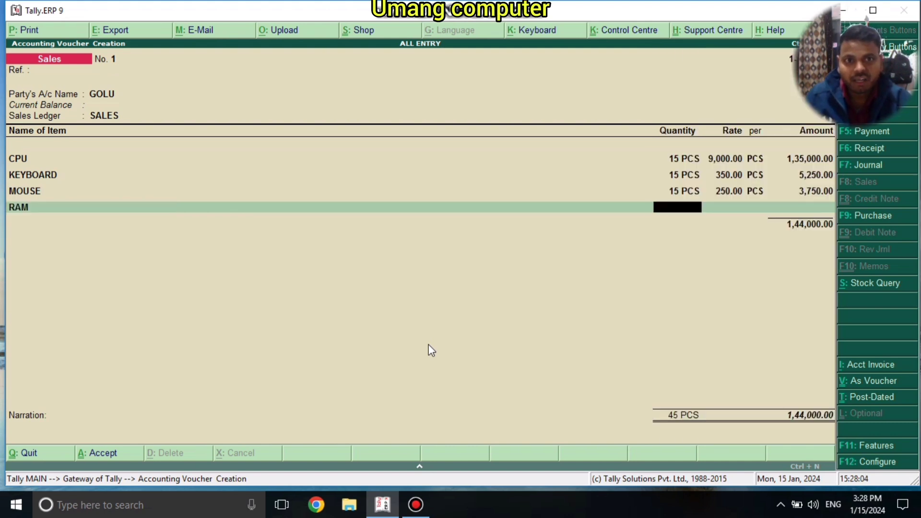
{"action": "type", "text": "30"}
{"action": "key", "text": "Return"}
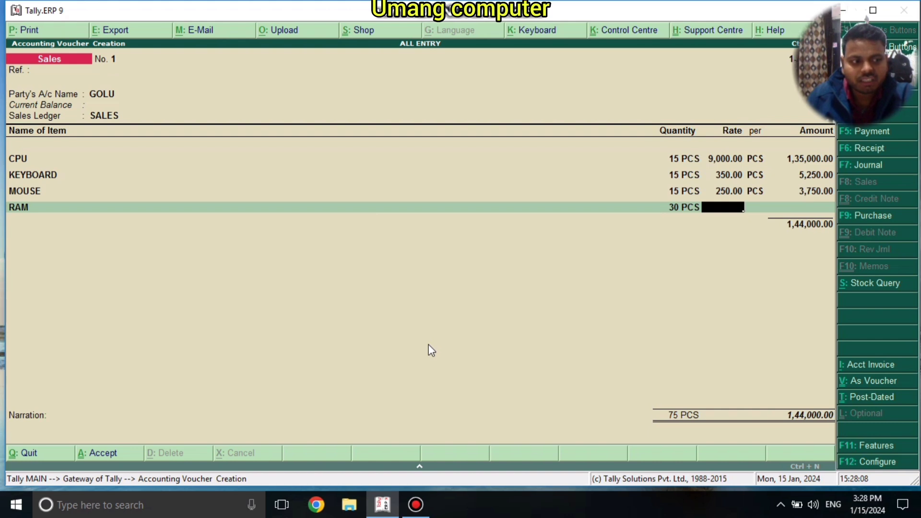
{"action": "type", "text": "1"}
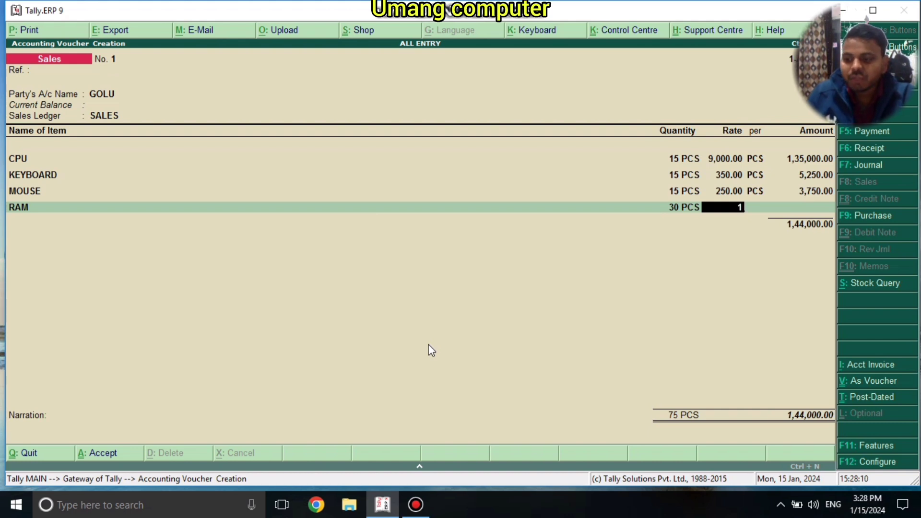
{"action": "type", "text": ",000"}
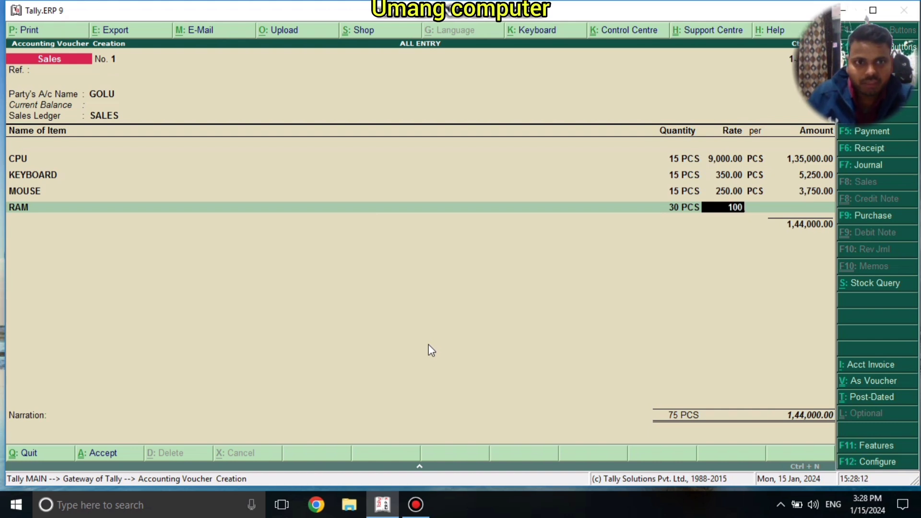
{"action": "key", "text": "Return"}
{"action": "key", "text": "Return"}
{"action": "key", "text": "Return"}
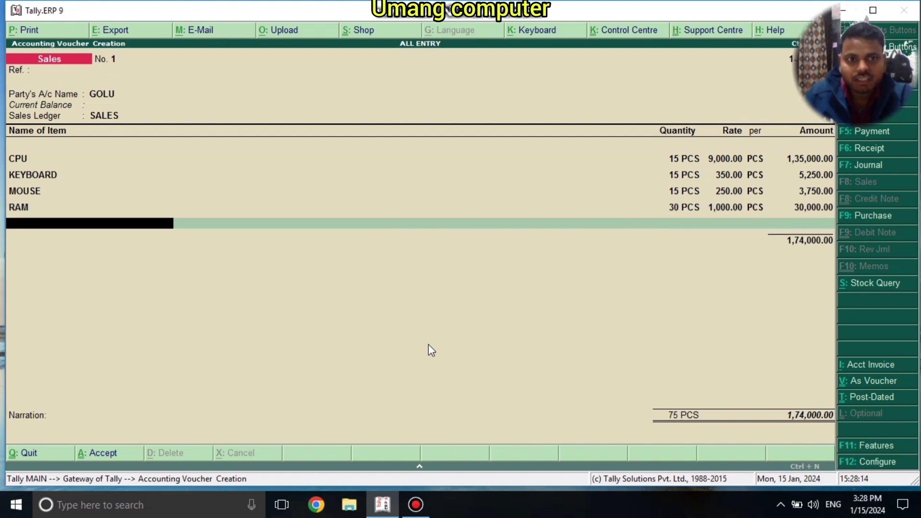
{"action": "key", "text": "Return"}
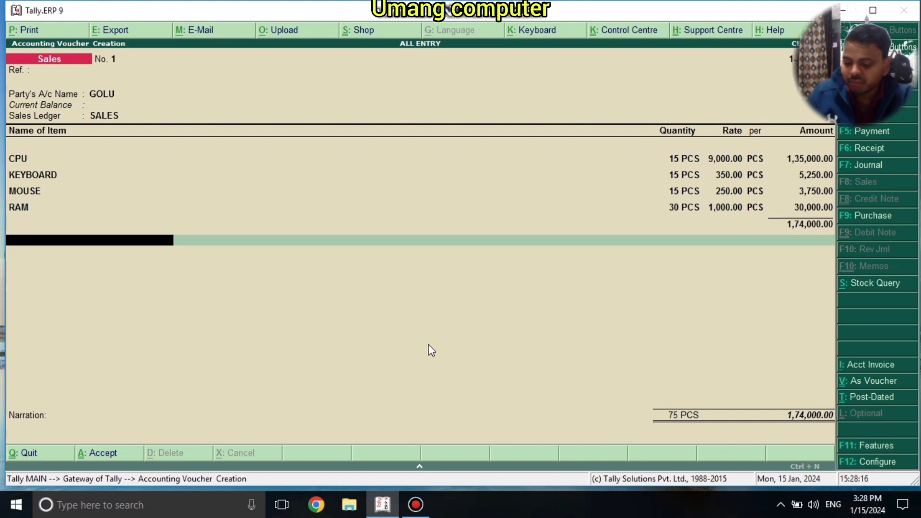
Step: Add the GST ledger below the sales items at 18 %
{"action": "key", "text": "space"}
{"action": "key", "text": "Down"}
{"action": "key", "text": "Down"}
{"action": "key", "text": "Up"}
{"action": "key", "text": "Up"}
{"action": "key", "text": "Down"}
{"action": "key", "text": "Down"}
{"action": "key", "text": "Down"}
{"action": "key", "text": "Down"}
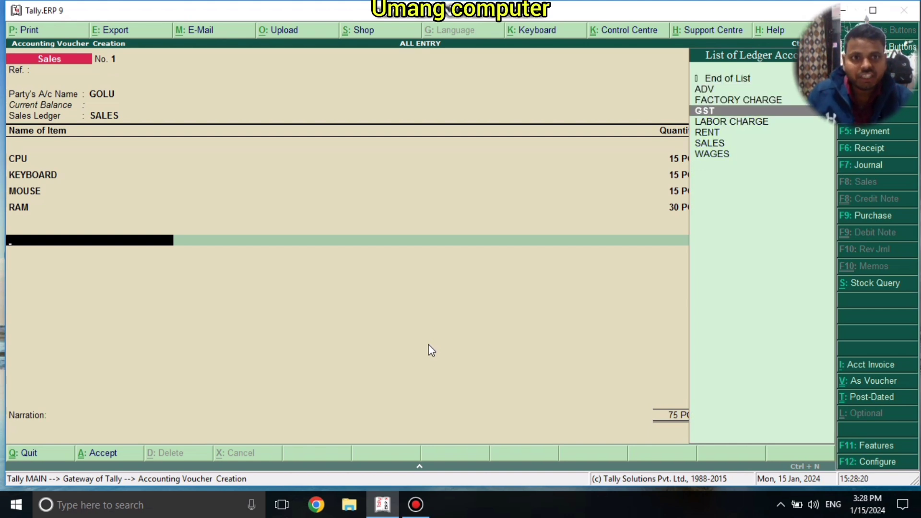
{"action": "key", "text": "Return"}
{"action": "type", "text": "18"}
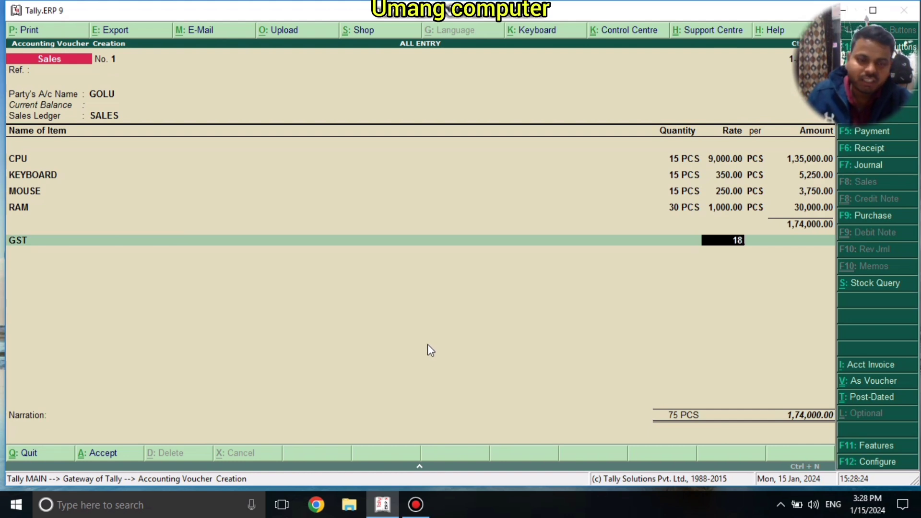
{"action": "key", "text": "Return"}
{"action": "key", "text": "Return"}
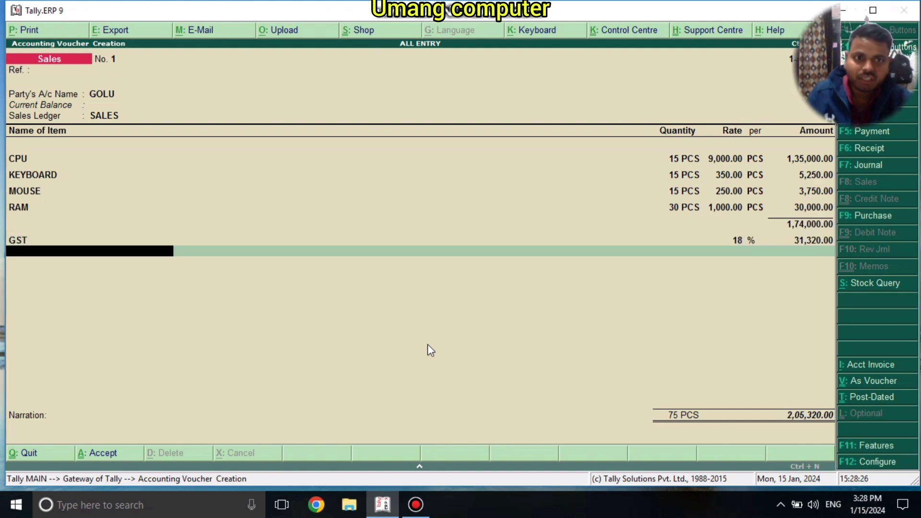
Step: End the ledger list and save the sales voucher without a narration
{"action": "key", "text": "Return"}
{"action": "key", "text": "Return"}
{"action": "key", "text": "Return"}
{"action": "key", "text": "Return"}
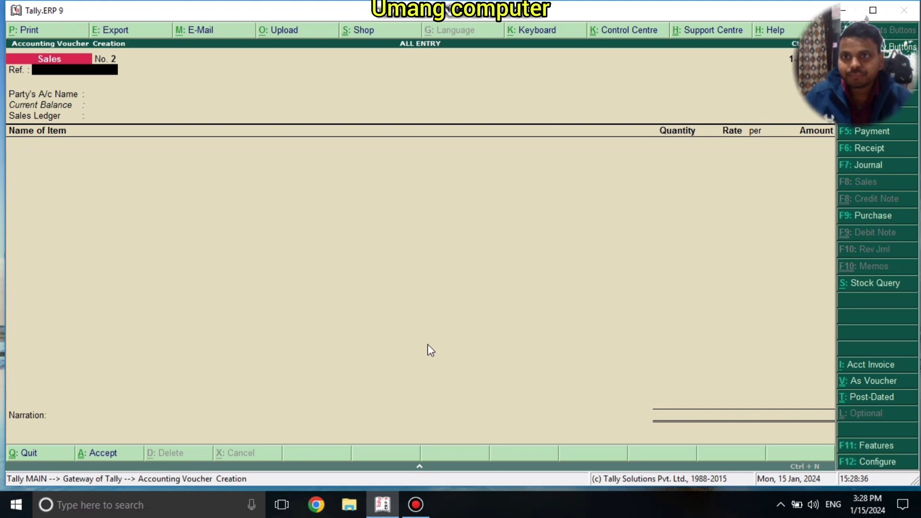
{"action": "key", "text": "Escape"}
{"action": "key", "text": "y"}
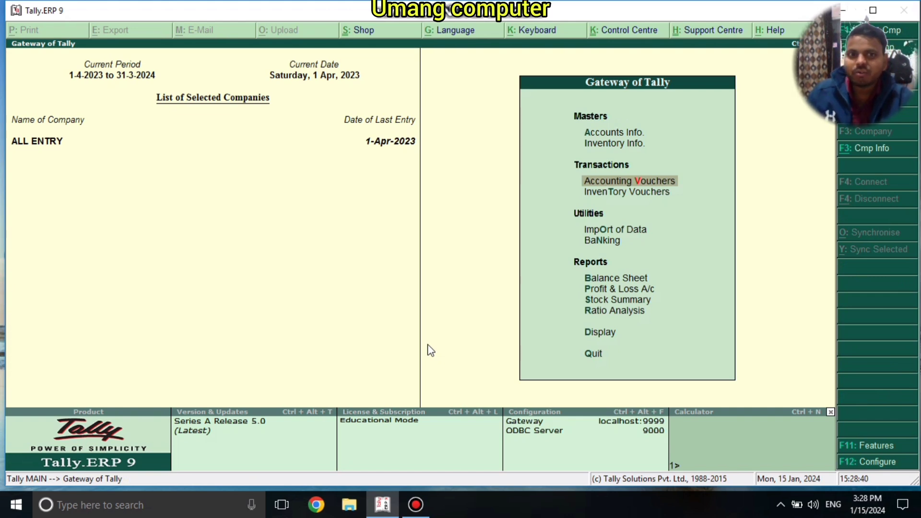
{"action": "key", "text": "Return"}
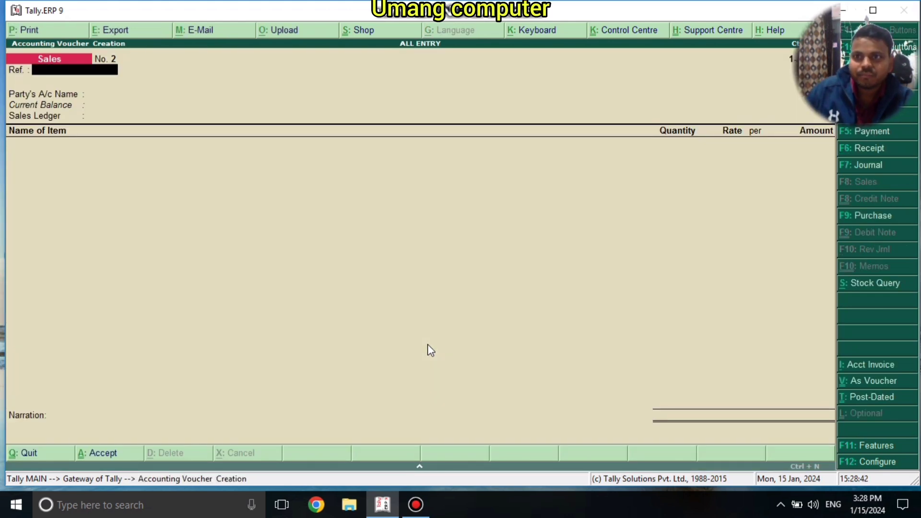
{"action": "key", "text": "F7"}
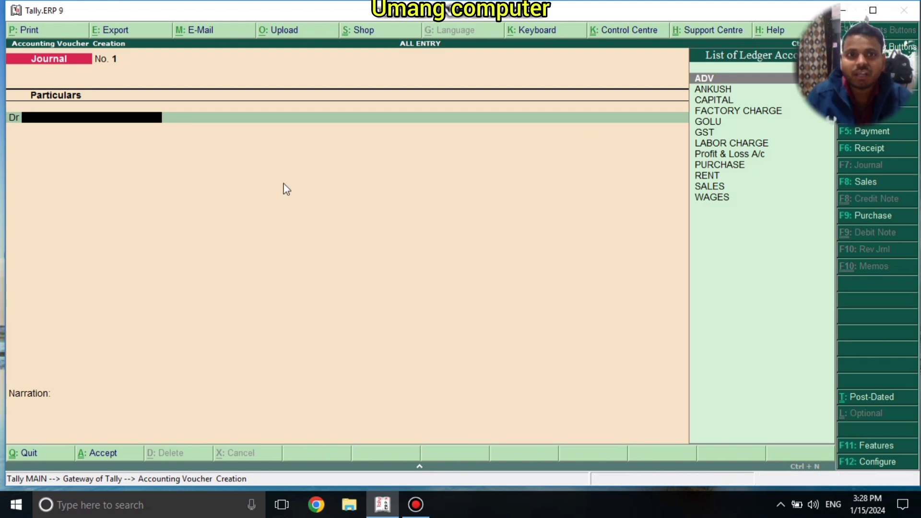
{"action": "key", "text": "Down"}
{"action": "key", "text": "Down"}
{"action": "key", "text": "Down"}
{"action": "key", "text": "Down"}
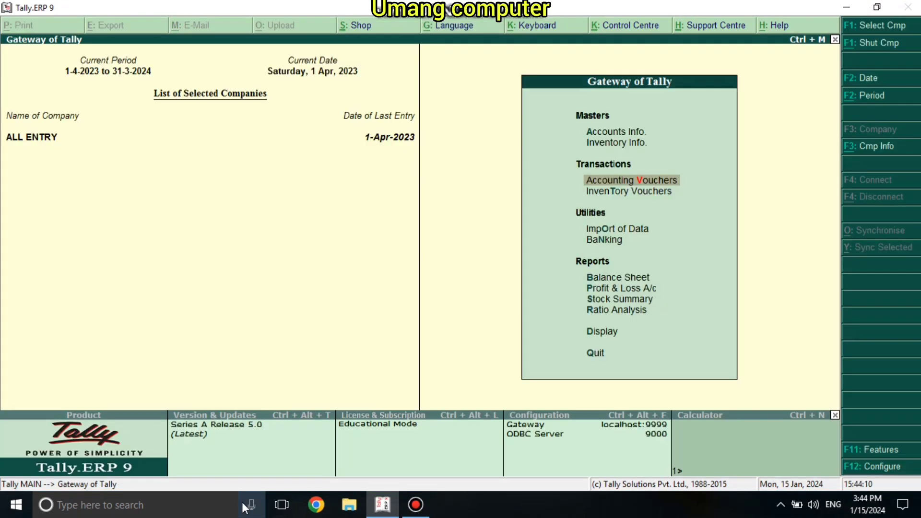
Step: Review the saved sales and purchase vouchers for their party ledgers and invoice totals
{"action": "key", "text": "Return"}
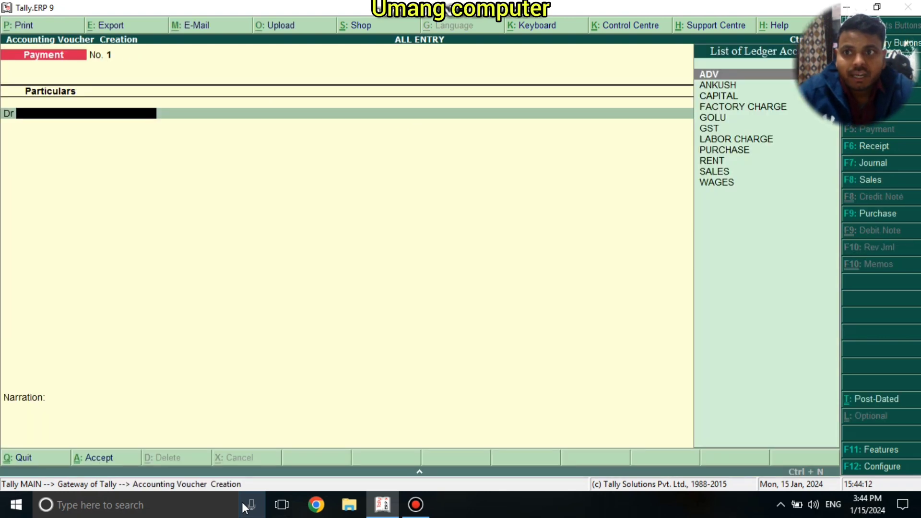
{"action": "key", "text": "Page_Up"}
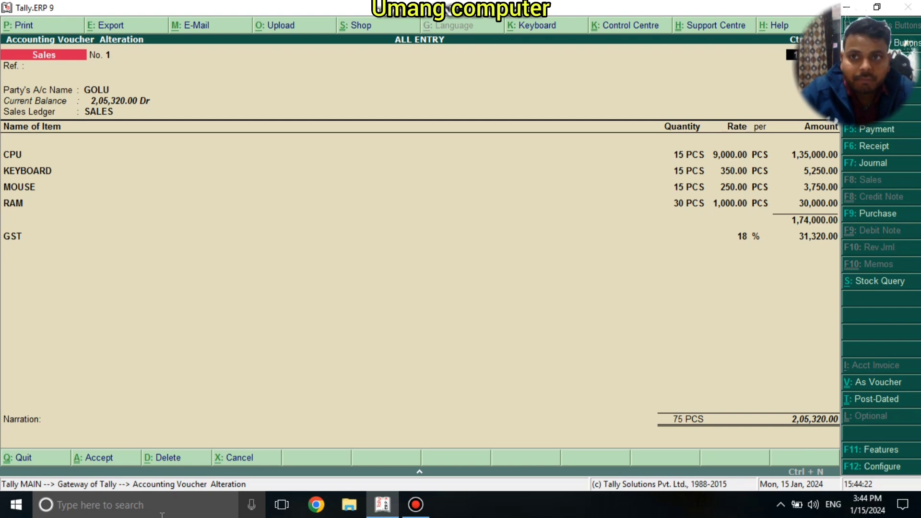
{"action": "key", "text": "Page_Up"}
{"action": "key", "text": "Page_Up"}
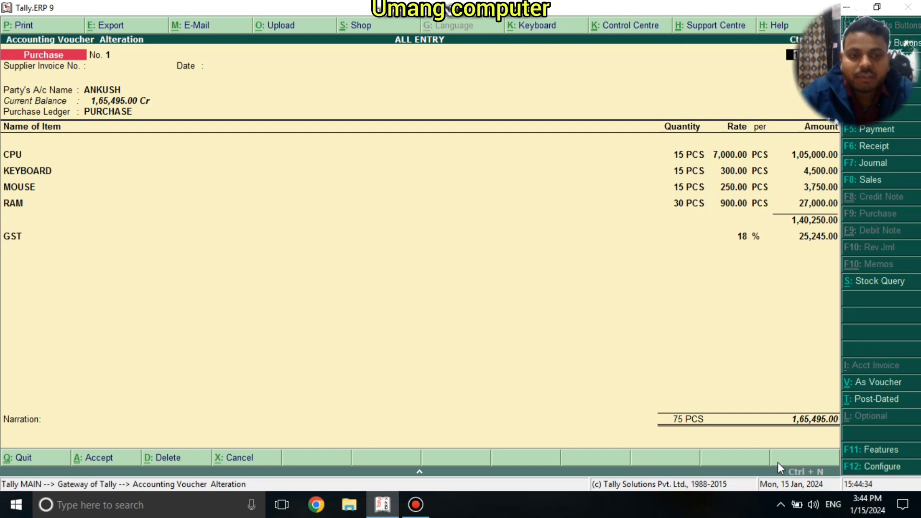
{"action": "key", "text": "ctrl+a"}
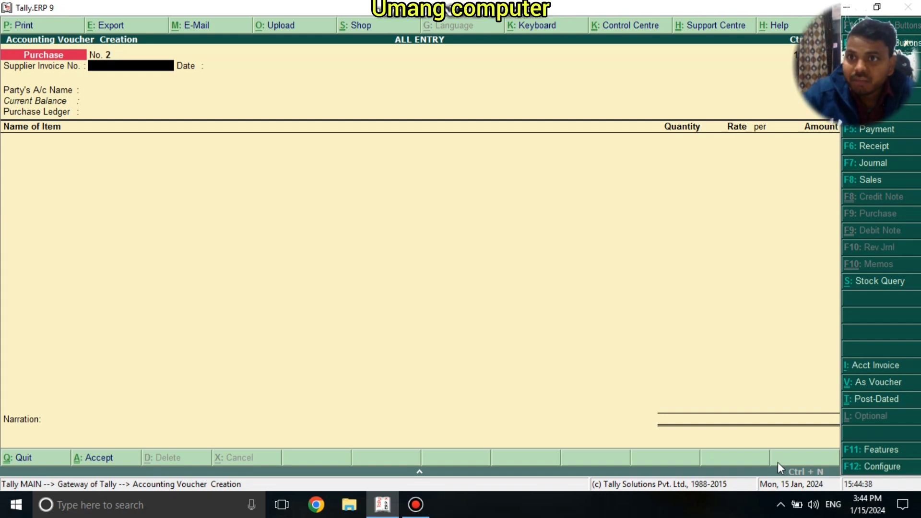
Step: Start a journal voucher and debit the customer's ledger with 205320
{"action": "key", "text": "F7"}
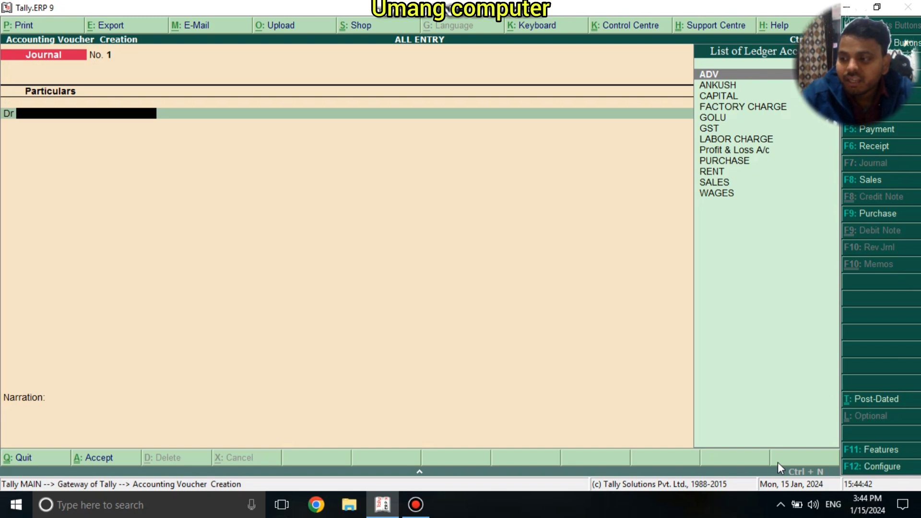
{"action": "key", "text": "Down"}
{"action": "key", "text": "Down"}
{"action": "key", "text": "Down"}
{"action": "key", "text": "Down"}
{"action": "key", "text": "Return"}
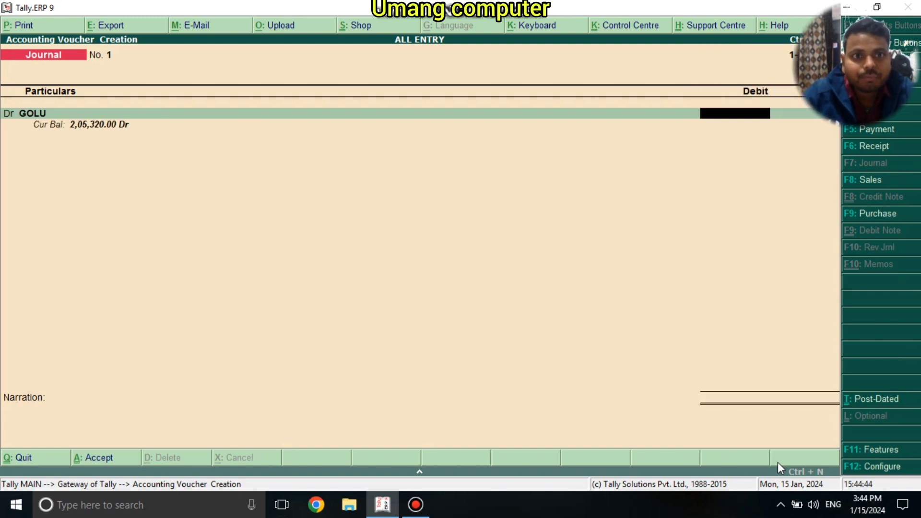
{"action": "type", "text": "2"}
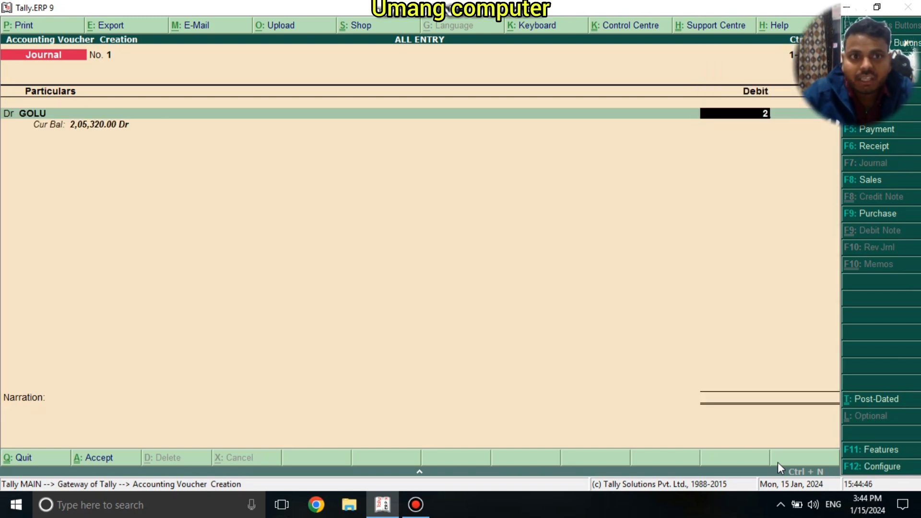
{"action": "type", "text": "05320"}
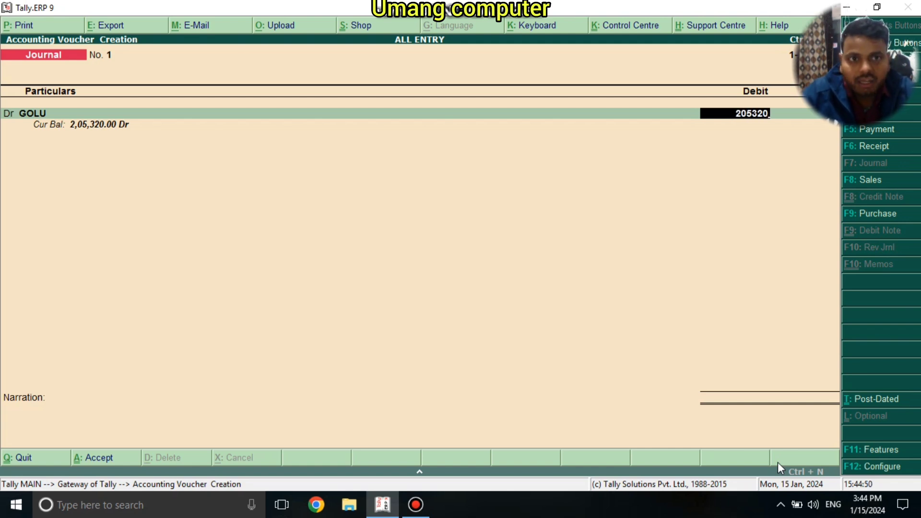
Step: Allocate the customer's journal debit to New Ref 1 in the bill-wise details
{"action": "key", "text": "Return"}
{"action": "key", "text": "Down"}
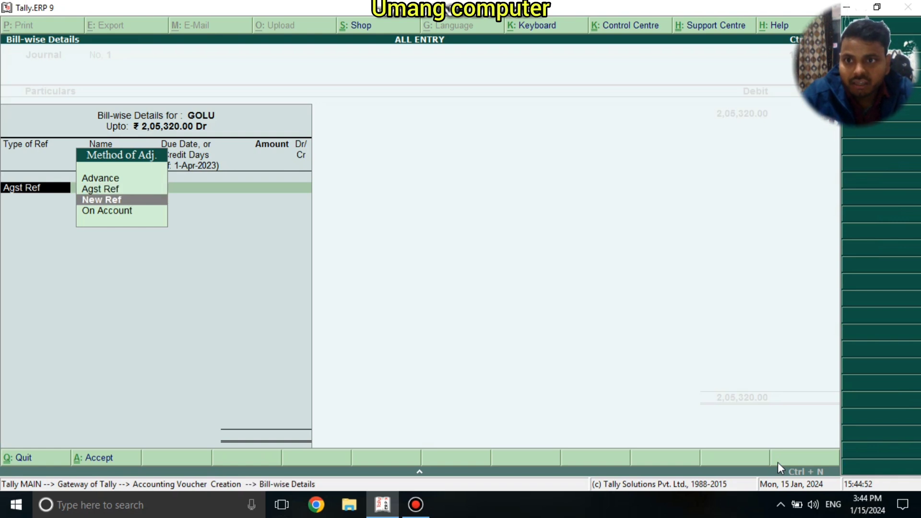
{"action": "key", "text": "Return"}
{"action": "key", "text": "Return"}
{"action": "key", "text": "Return"}
{"action": "key", "text": "Return"}
{"action": "key", "text": "Return"}
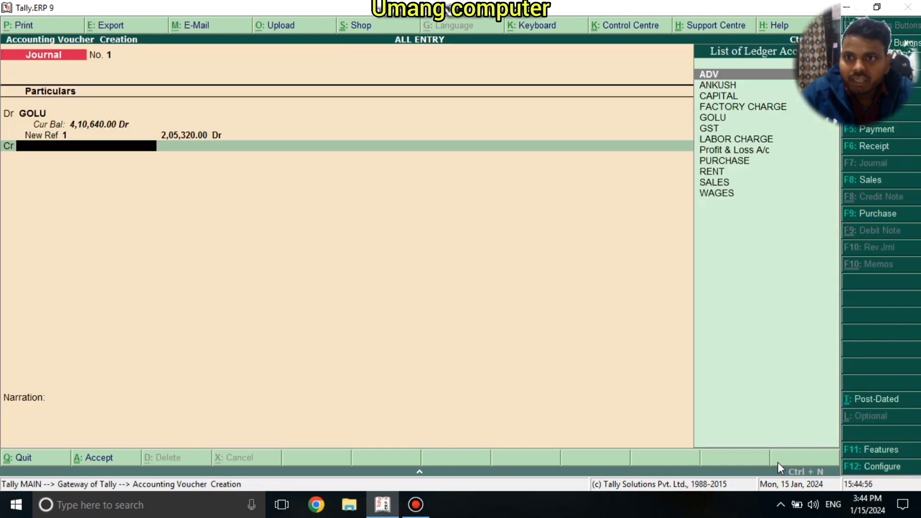
Step: Credit the supplier's ledger with 165496 in the journal voucher
{"action": "key", "text": "Down"}
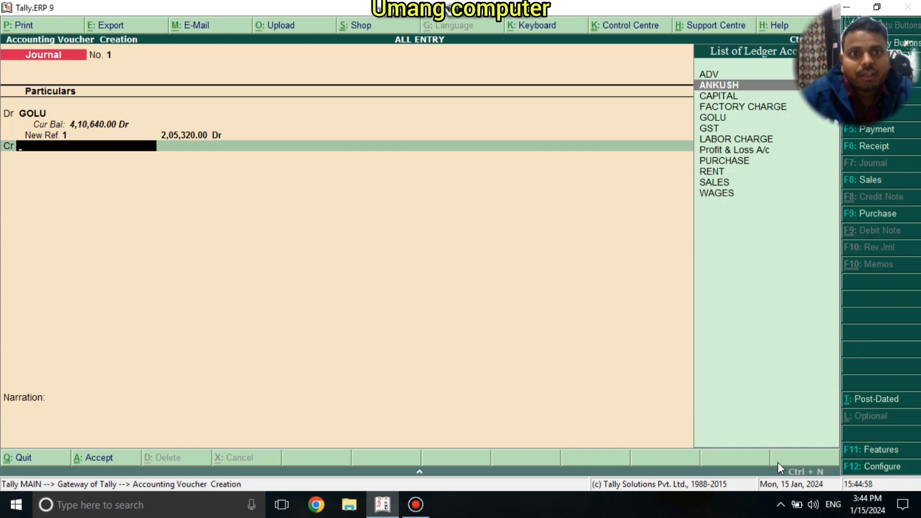
{"action": "key", "text": "Return"}
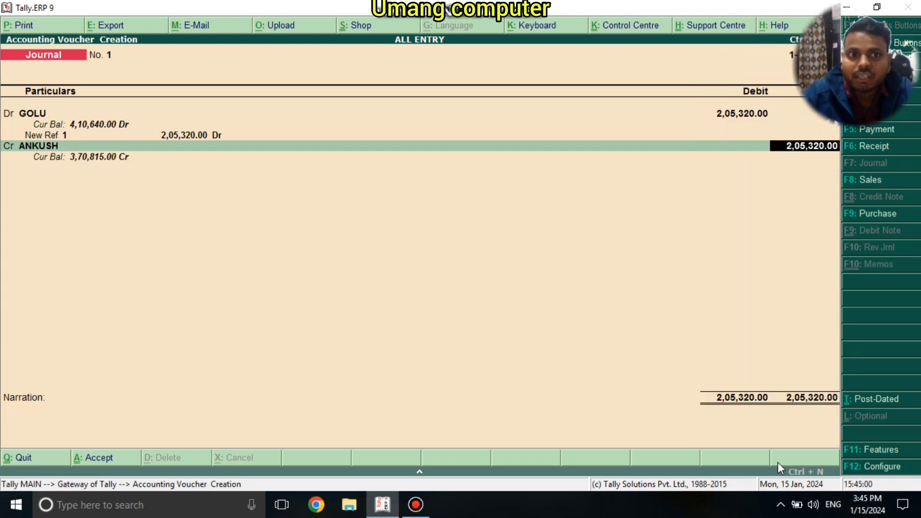
{"action": "type", "text": "165"}
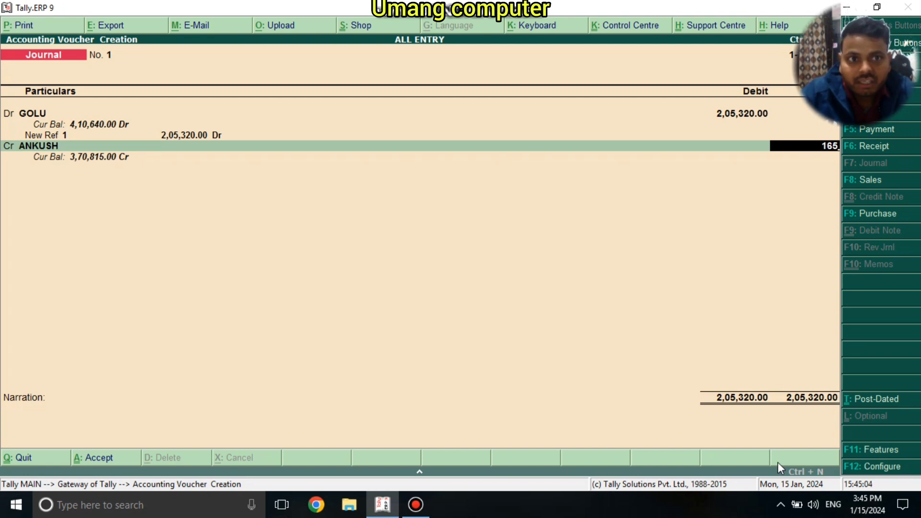
{"action": "type", "text": "4"}
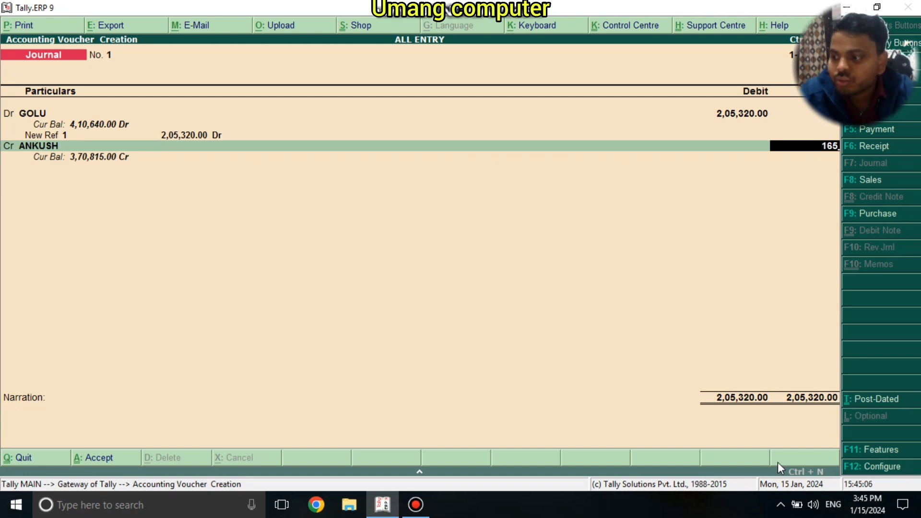
{"action": "type", "text": "8"}
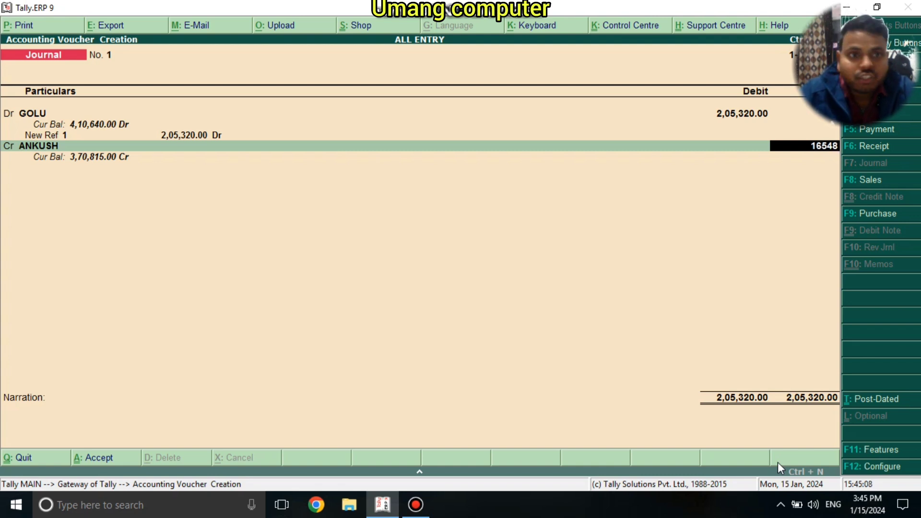
{"action": "type", "text": "6"}
{"action": "key", "text": "Return"}
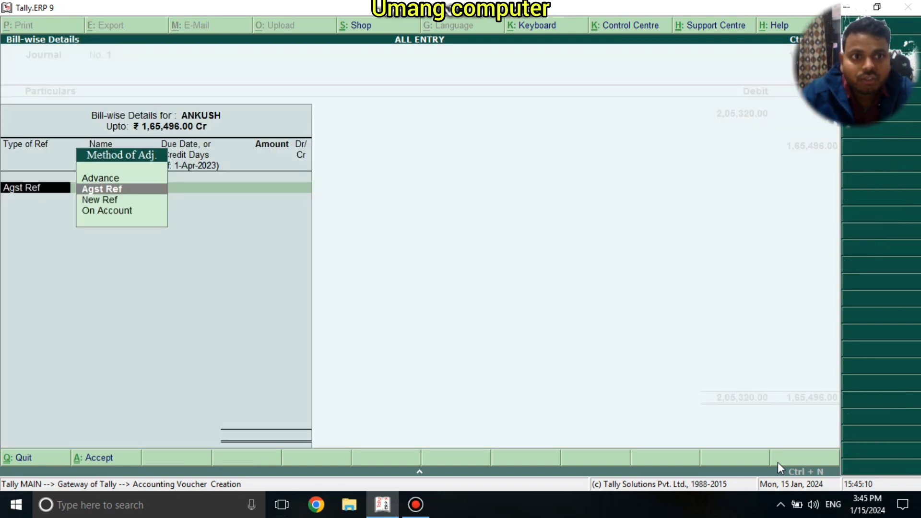
Step: Allocate the supplier's journal credit to New Ref 1 in the bill-wise details
{"action": "key", "text": "Down"}
{"action": "key", "text": "Return"}
{"action": "key", "text": "Return"}
{"action": "key", "text": "Return"}
{"action": "key", "text": "Return"}
{"action": "key", "text": "Return"}
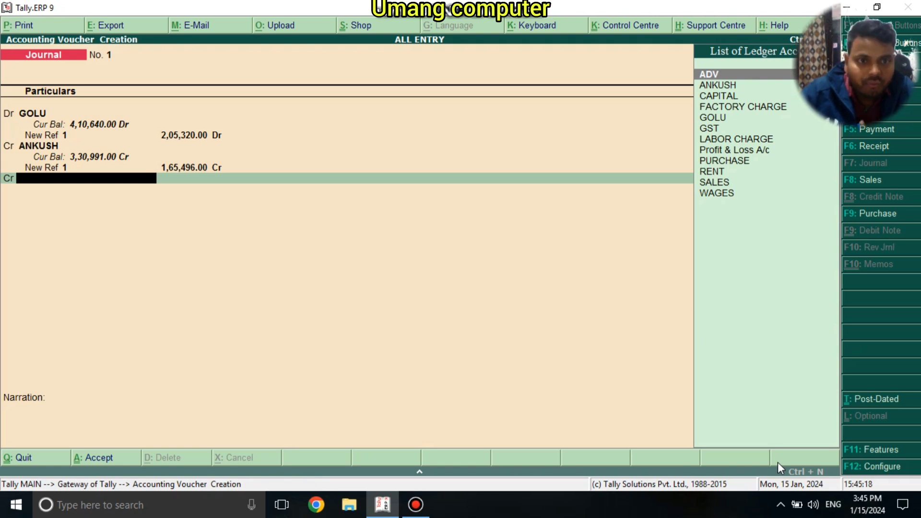
Step: Create the ledger VALLYPAYBLE under Duties & Taxes with duty type Others for the second journal credit line
{"action": "key", "text": "alt+c"}
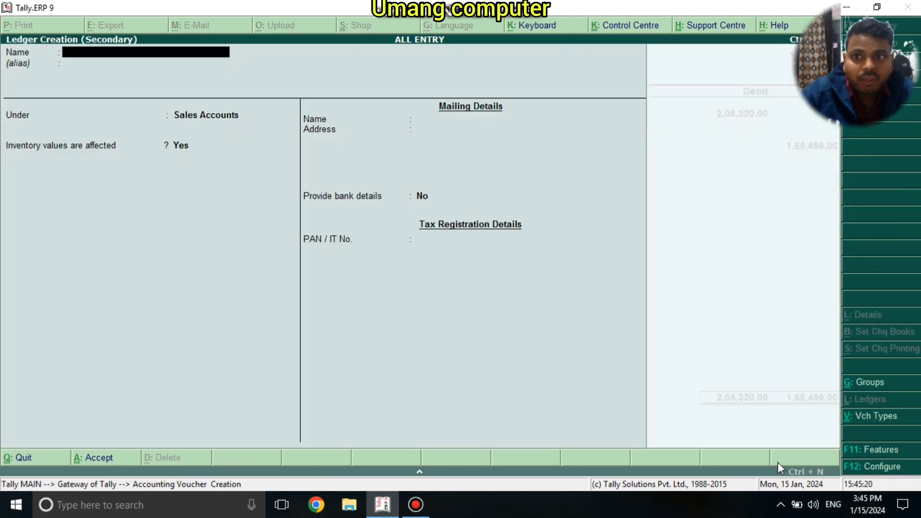
{"action": "type", "text": "VALL"}
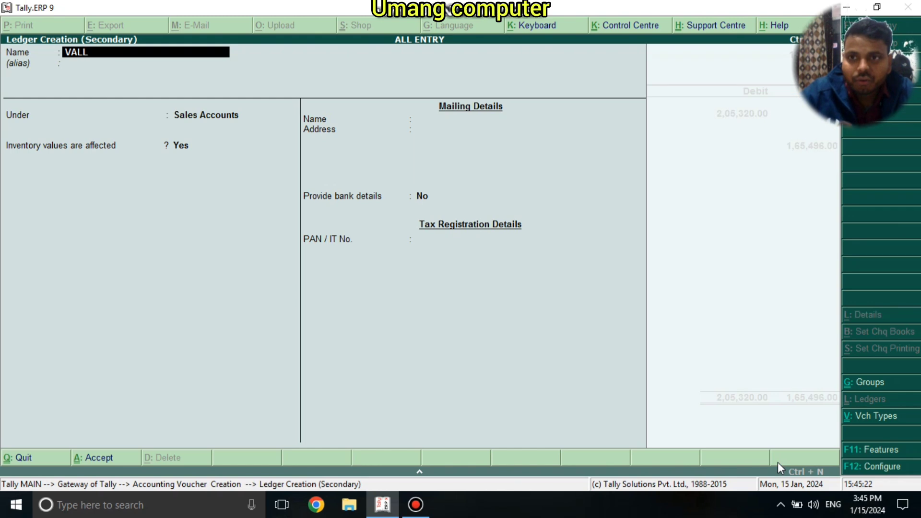
{"action": "type", "text": "YPAYBLE"}
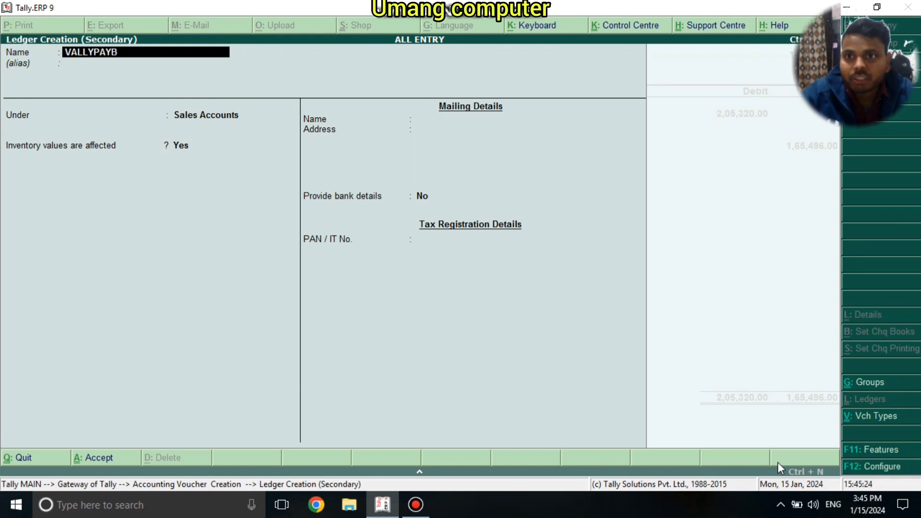
{"action": "key", "text": "Return"}
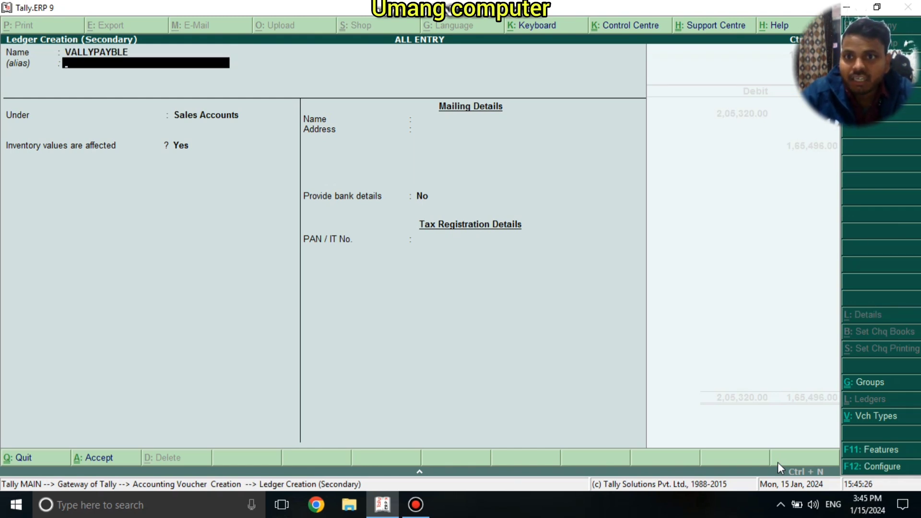
{"action": "key", "text": "Return"}
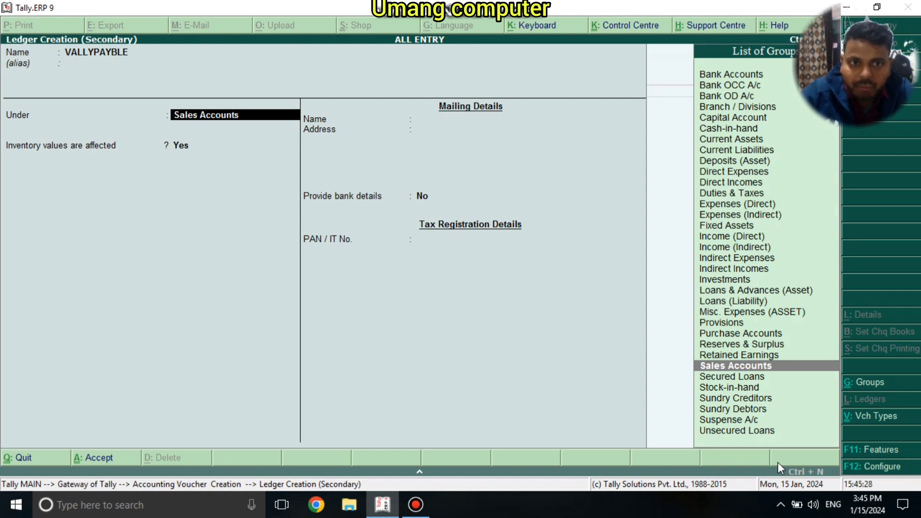
{"action": "type", "text": "du"}
{"action": "key", "text": "Return"}
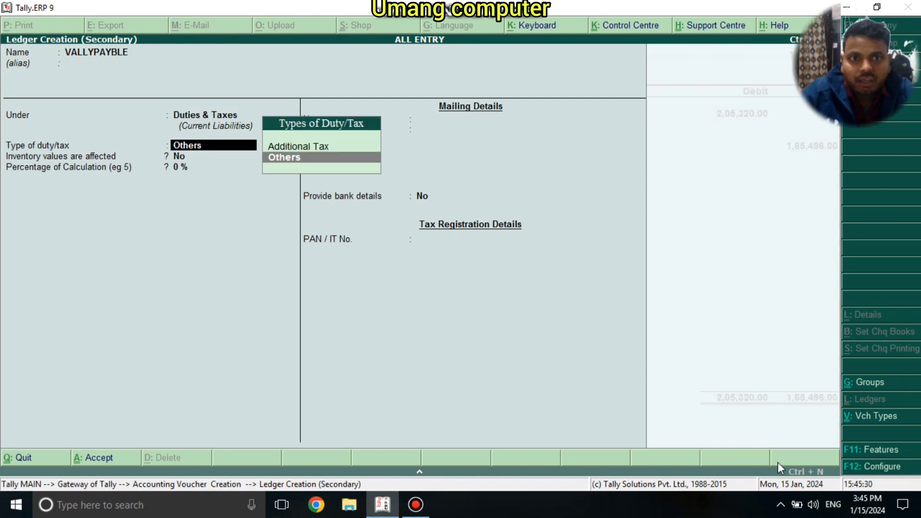
{"action": "key", "text": "Return"}
{"action": "key", "text": "Return"}
{"action": "key", "text": "Return"}
{"action": "key", "text": "Return"}
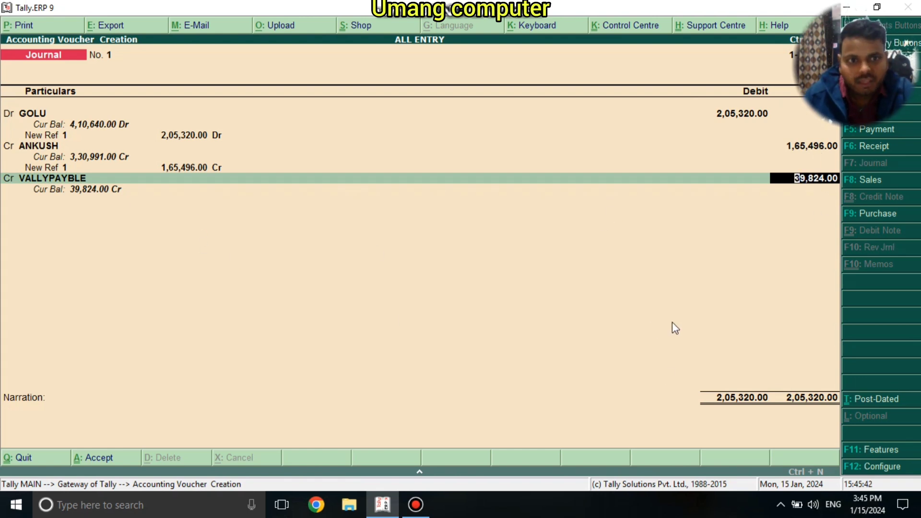
Step: Accept 39,824 as the VALLYPAYBLE credit and save the journal voucher
{"action": "key", "text": "Return"}
{"action": "type", "text": "\\"}
{"action": "key", "text": "Return"}
{"action": "key", "text": "Return"}
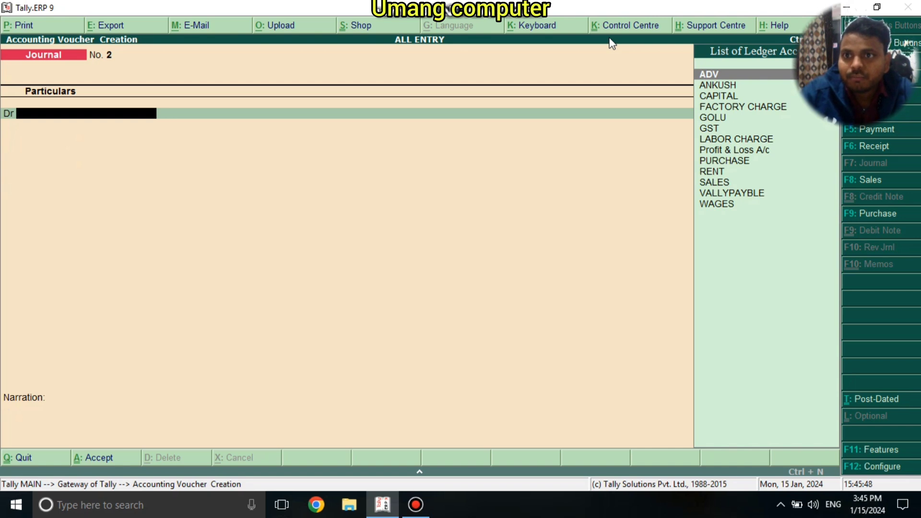
Step: Start a receipt voucher and credit the customer's ledger with 2,05,320
{"action": "key", "text": "F6"}
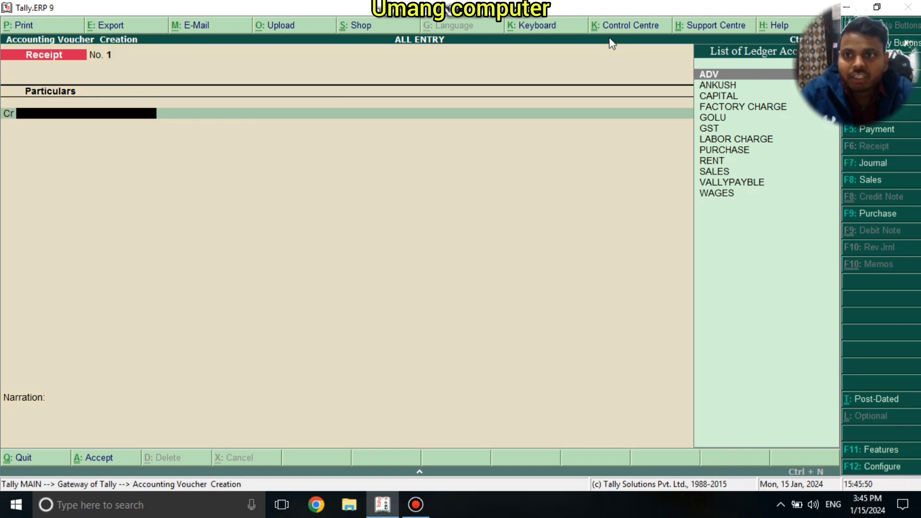
{"action": "key", "text": "Down"}
{"action": "key", "text": "Down"}
{"action": "key", "text": "Down"}
{"action": "key", "text": "Down"}
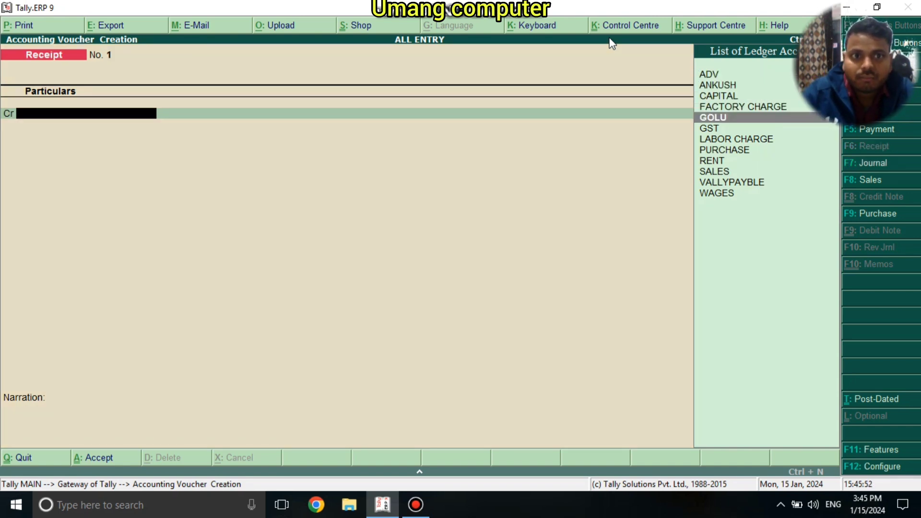
{"action": "key", "text": "Return"}
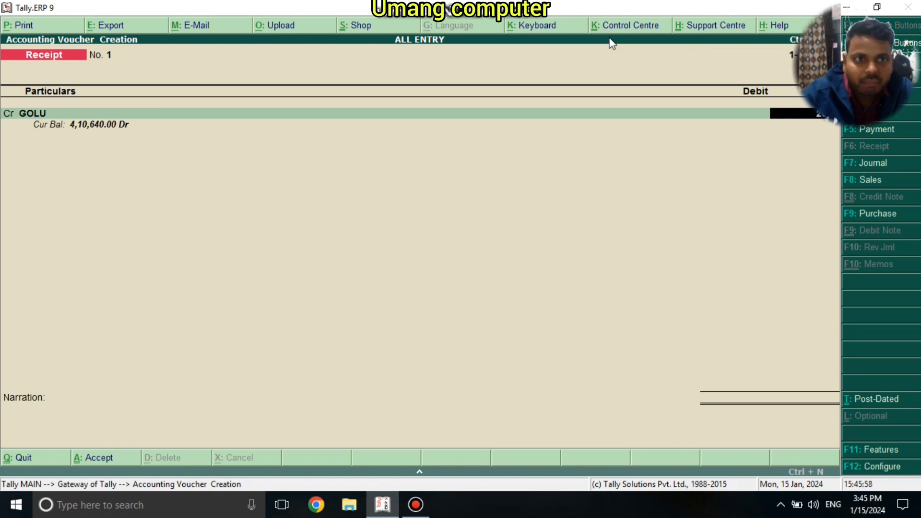
{"action": "key", "text": "Return"}
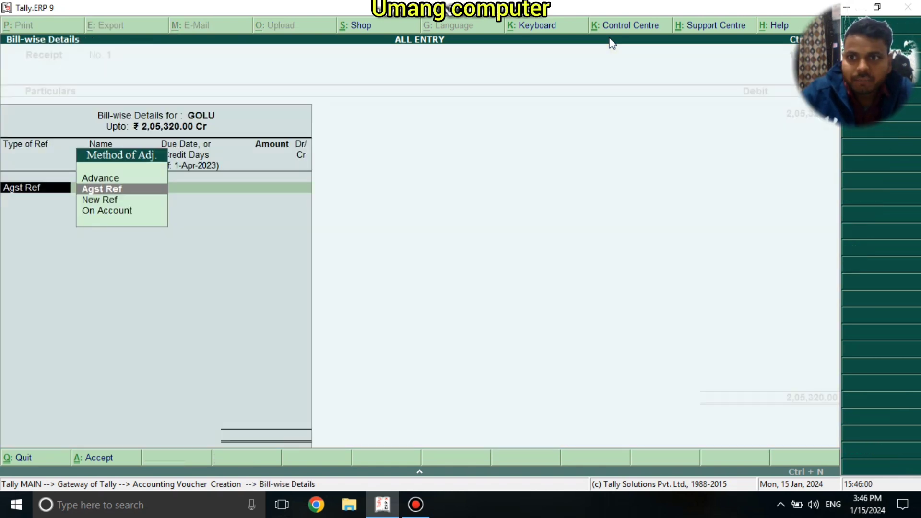
Step: Allocate the customer's 2,05,320 receipt credit to Agst Ref 1 in the bill-wise details
{"action": "key", "text": "Return"}
{"action": "key", "text": "Return"}
{"action": "key", "text": "Return"}
{"action": "key", "text": "Return"}
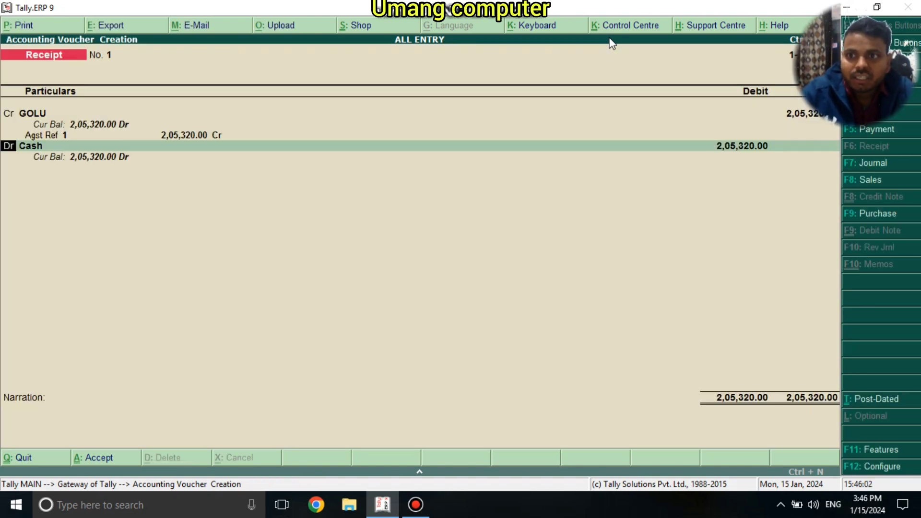
Step: Debit Cash with 2,05,320 and save the receipt voucher without a narration
{"action": "key", "text": "Return"}
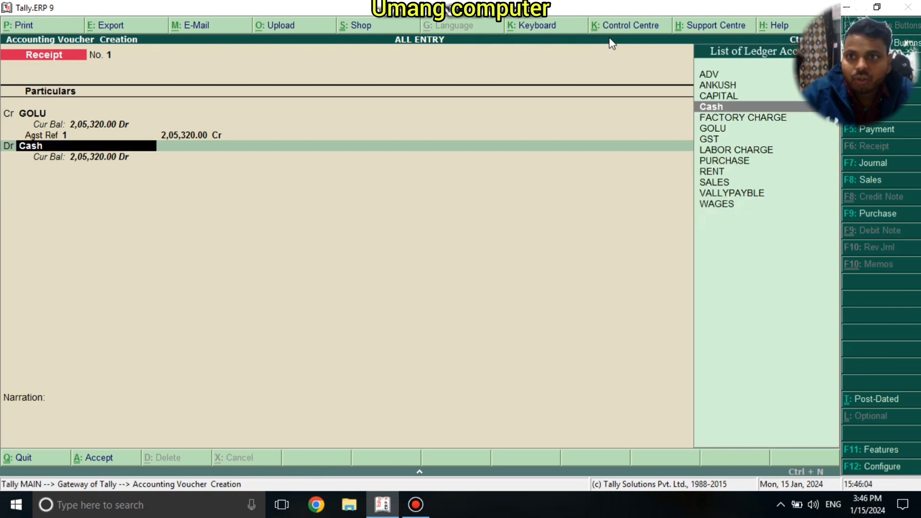
{"action": "key", "text": "Return"}
{"action": "key", "text": "Return"}
{"action": "key", "text": "Return"}
{"action": "key", "text": "Return"}
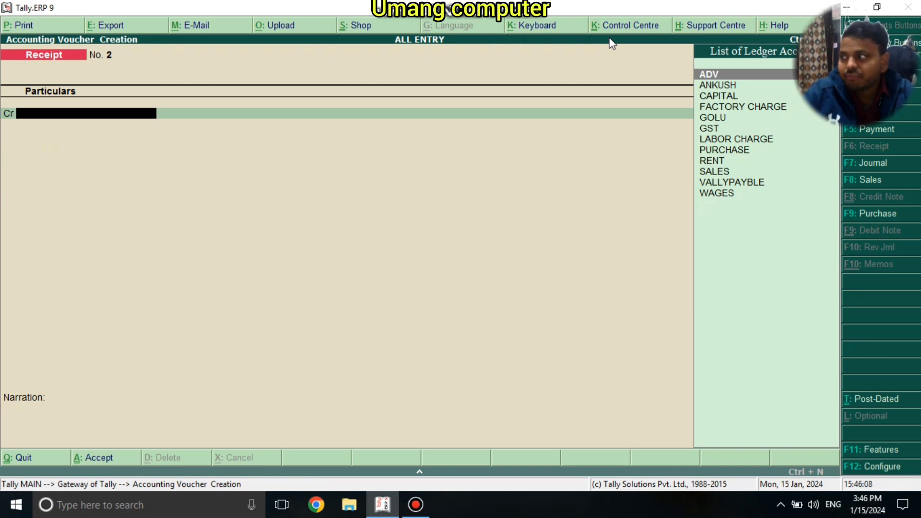
Step: Start a payment voucher and debit the supplier's ledger with 1,65,495
{"action": "key", "text": "F5"}
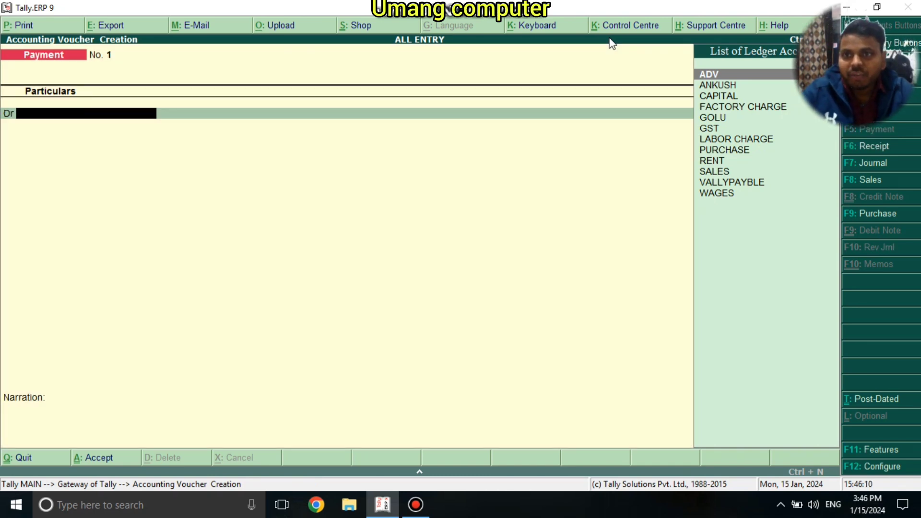
{"action": "key", "text": "Down"}
{"action": "key", "text": "Return"}
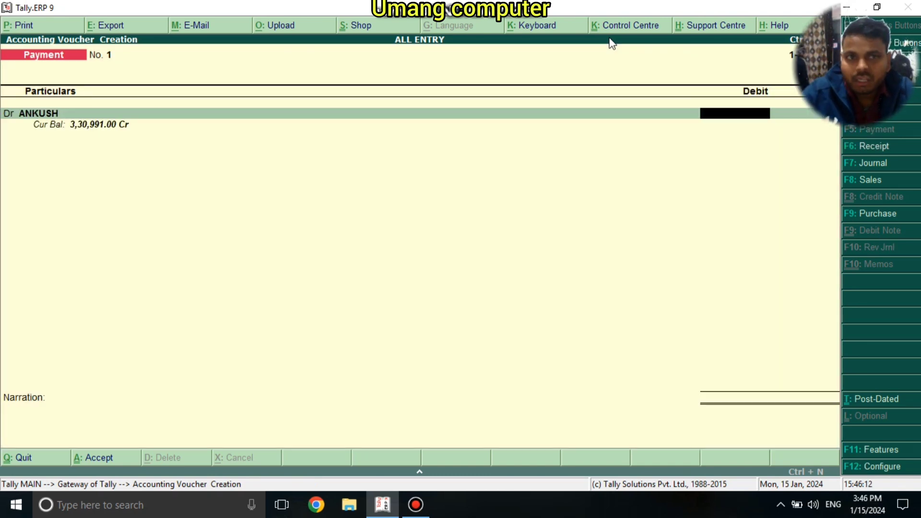
{"action": "type", "text": "1"}
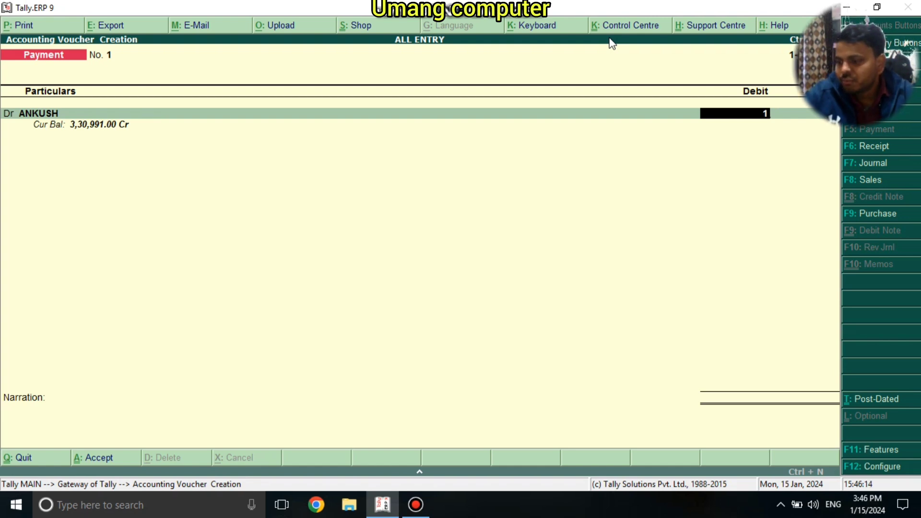
{"action": "type", "text": "654"}
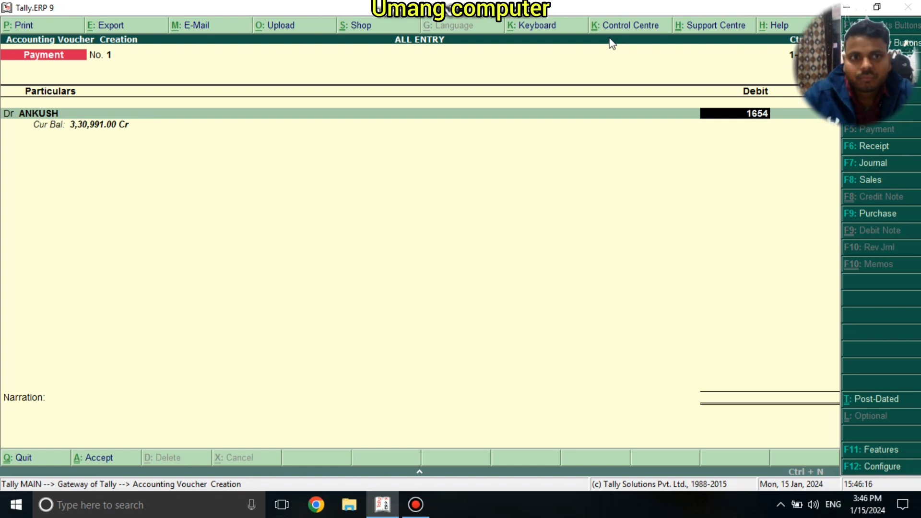
{"action": "type", "text": "95"}
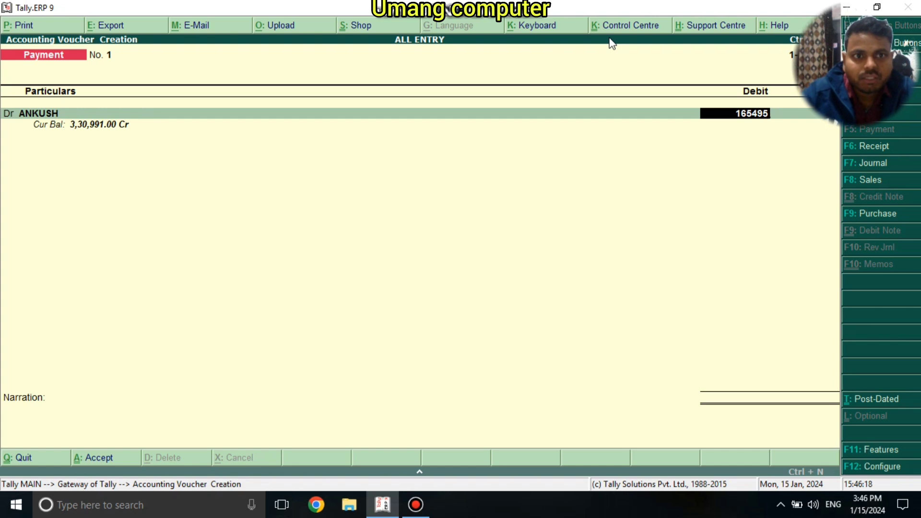
Step: Allocate the supplier's 1,65,495 payment to Agst Ref 1 in the bill-wise details
{"action": "key", "text": "Return"}
{"action": "key", "text": "Return"}
{"action": "key", "text": "Return"}
{"action": "key", "text": "Return"}
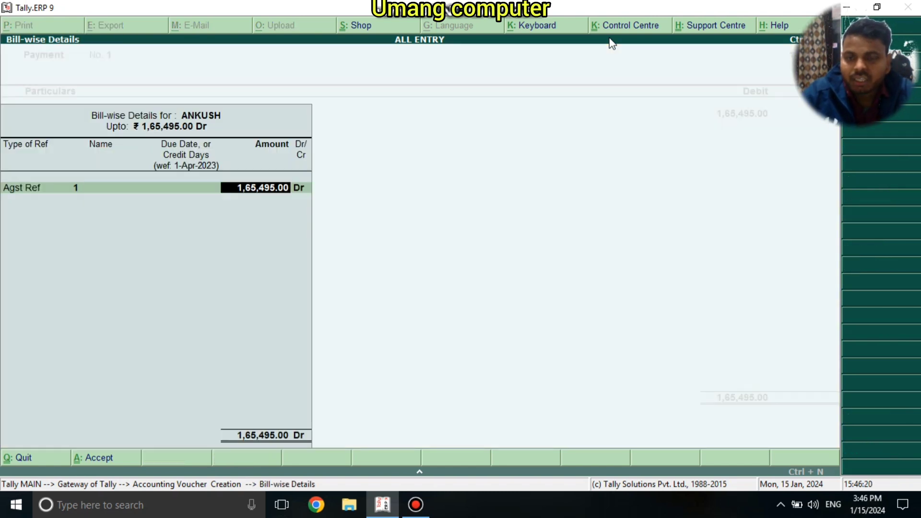
{"action": "key", "text": "Return"}
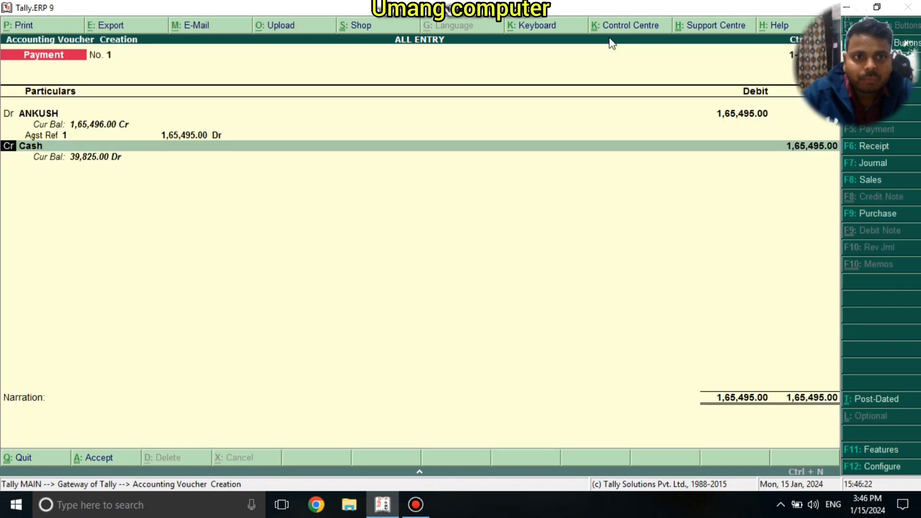
Step: Credit Cash with 1,65,495, save the payment voucher without a narration and leave voucher entry
{"action": "key", "text": "Return"}
{"action": "key", "text": "Return"}
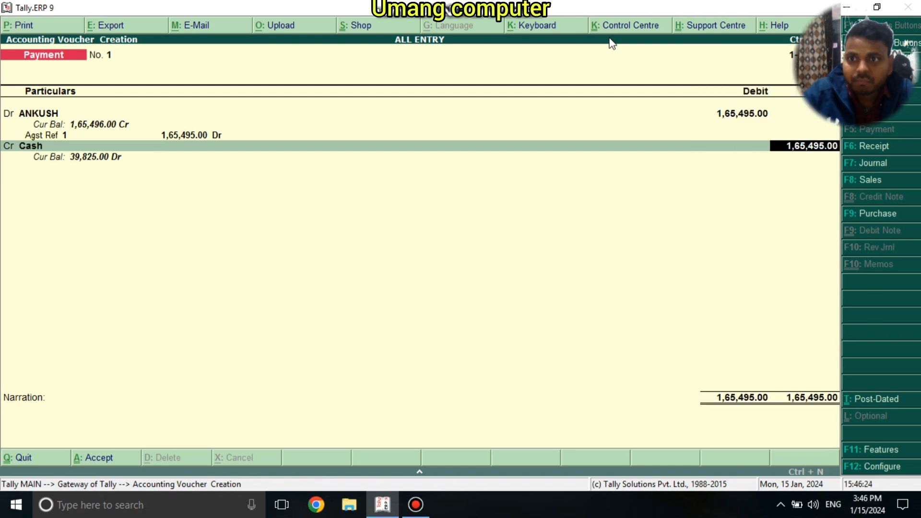
{"action": "key", "text": "Return"}
{"action": "key", "text": "Return"}
{"action": "key", "text": "Return"}
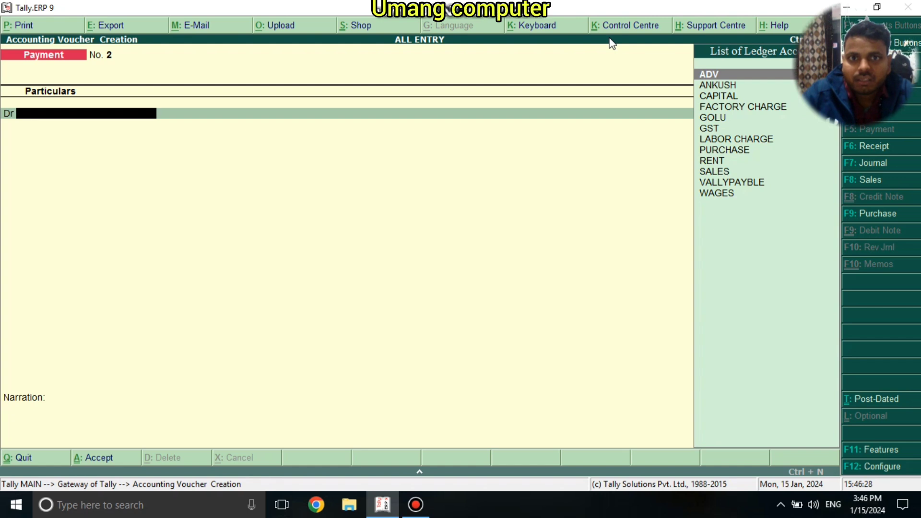
{"action": "key", "text": "Escape"}
{"action": "key", "text": "Return"}
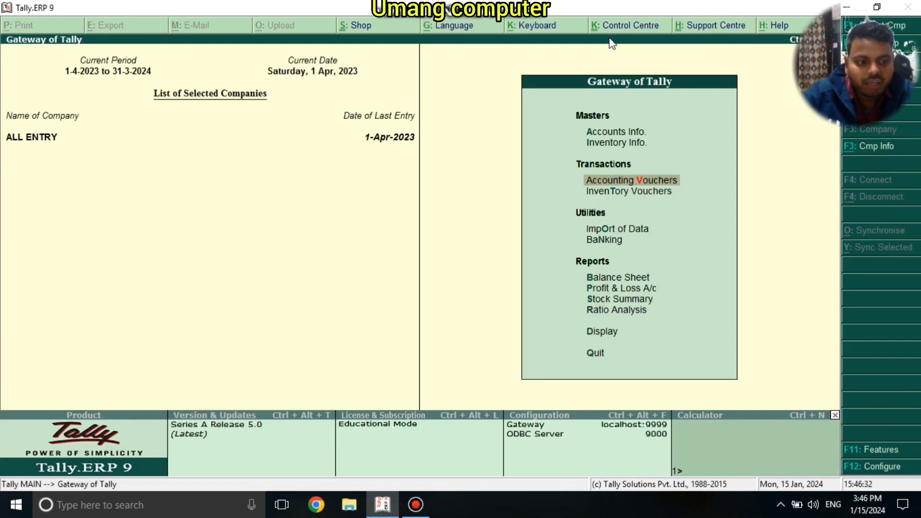
Step: Open the Trial Balance report of the company
{"action": "key", "text": "Down"}
{"action": "key", "text": "Down"}
{"action": "key", "text": "Down"}
{"action": "key", "text": "Down"}
{"action": "key", "text": "Down"}
{"action": "key", "text": "Down"}
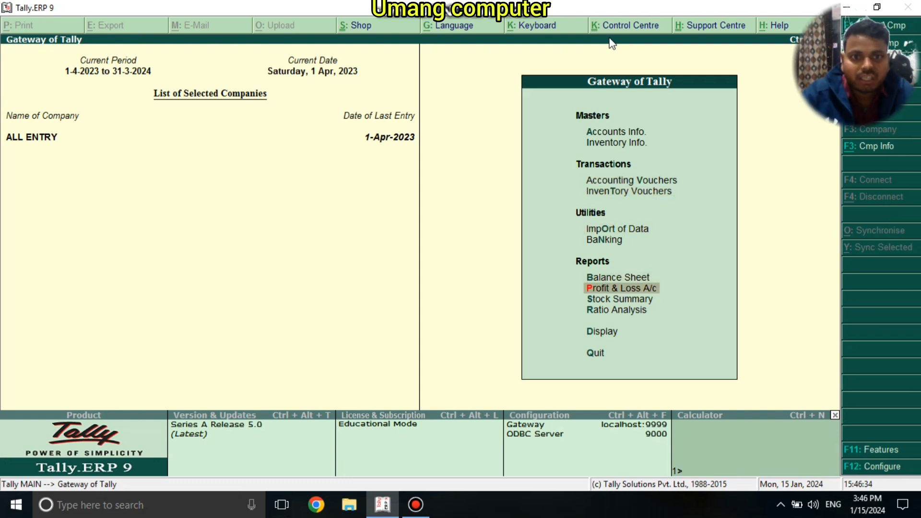
{"action": "key", "text": "Down"}
{"action": "key", "text": "Down"}
{"action": "key", "text": "Return"}
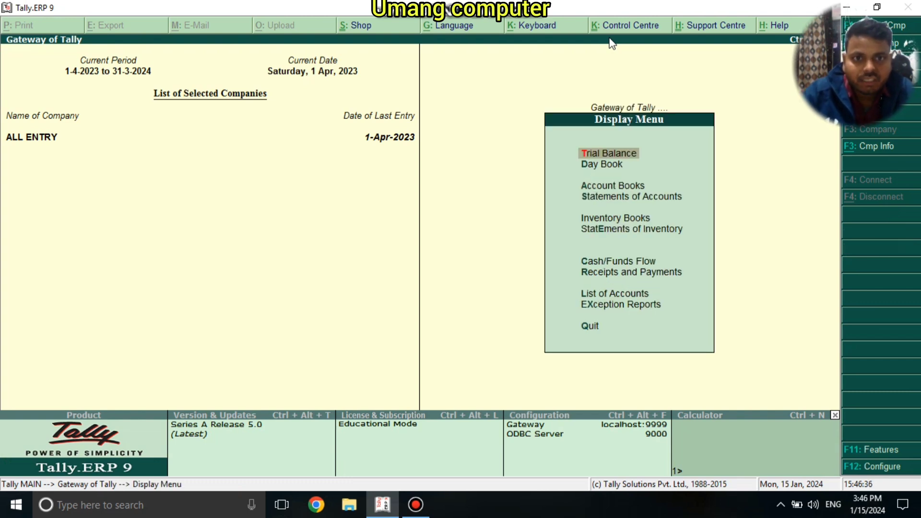
{"action": "key", "text": "Return"}
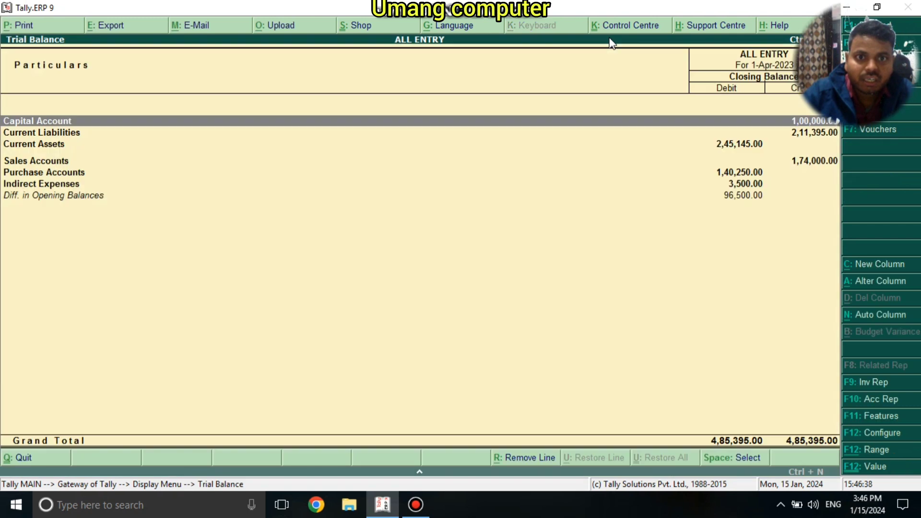
Step: Examine the closing balances of the account groups down to Purchase Accounts, and close the trial balance
{"action": "key", "text": "Down"}
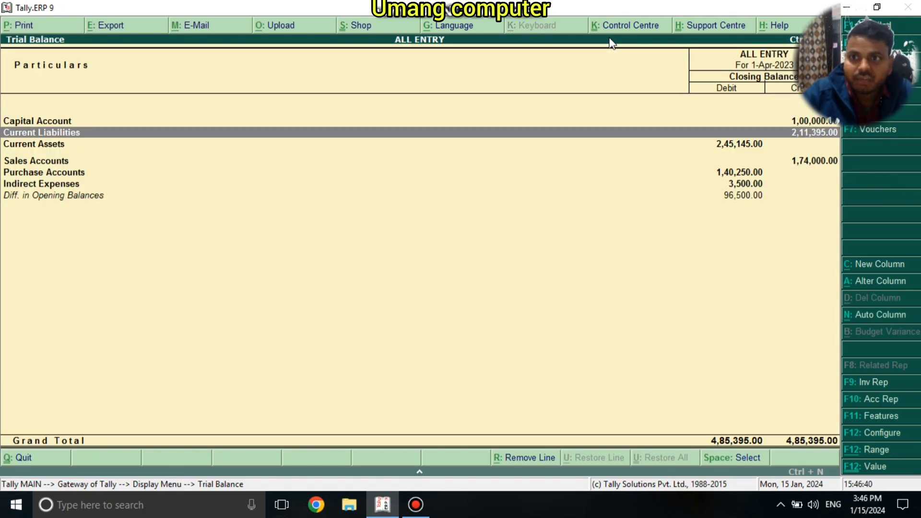
{"action": "key", "text": "Down"}
{"action": "key", "text": "Down"}
{"action": "key", "text": "Down"}
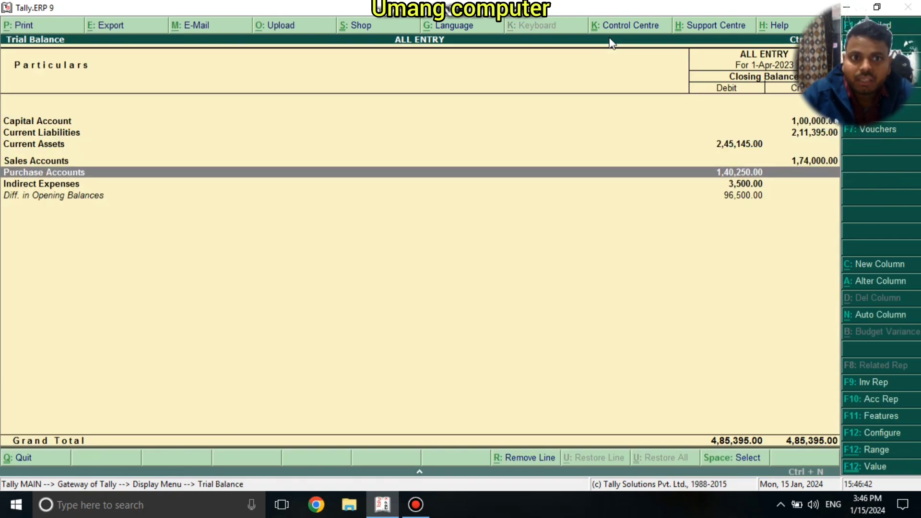
{"action": "left_click", "coordinate": [729, 472]}
{"action": "left_click", "coordinate": [678, 345]}
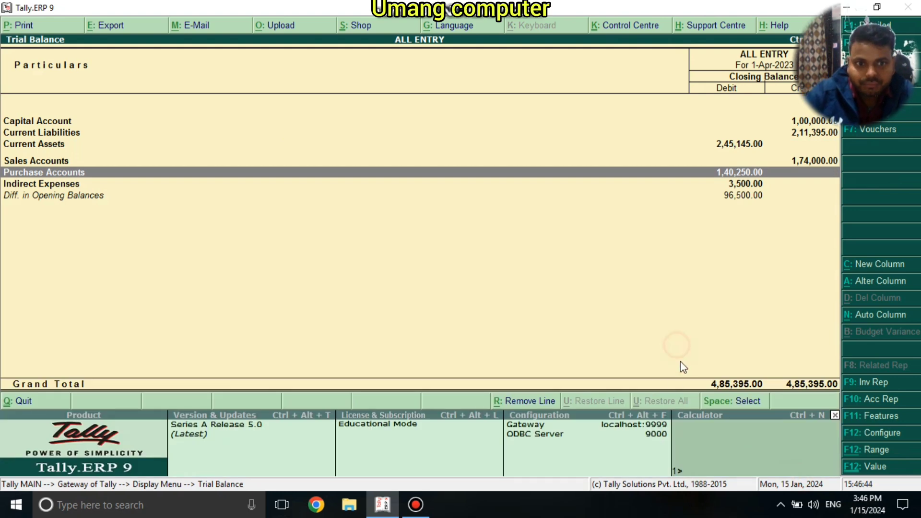
{"action": "key", "text": "Escape"}
Step: Open the Day Book and review the payment voucher's entries, leaving it without changes
{"action": "key", "text": "Down"}
{"action": "key", "text": "Return"}
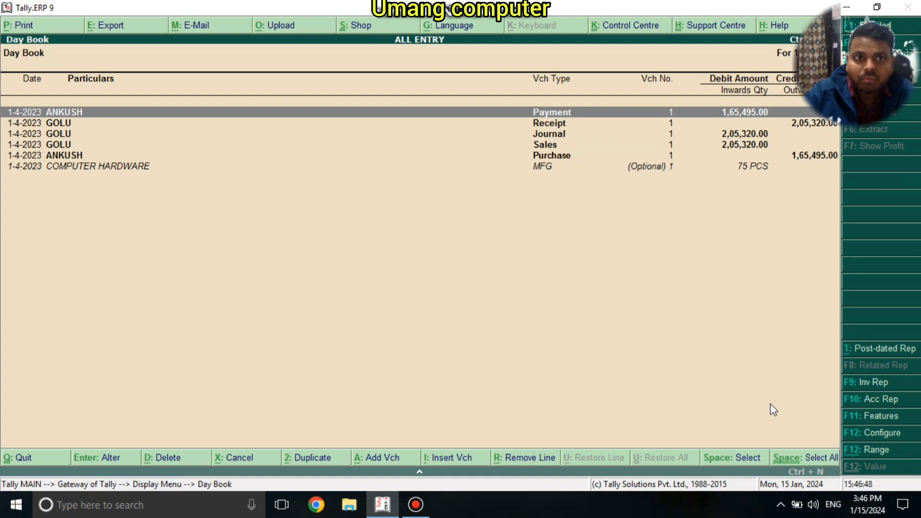
{"action": "key", "text": "Return"}
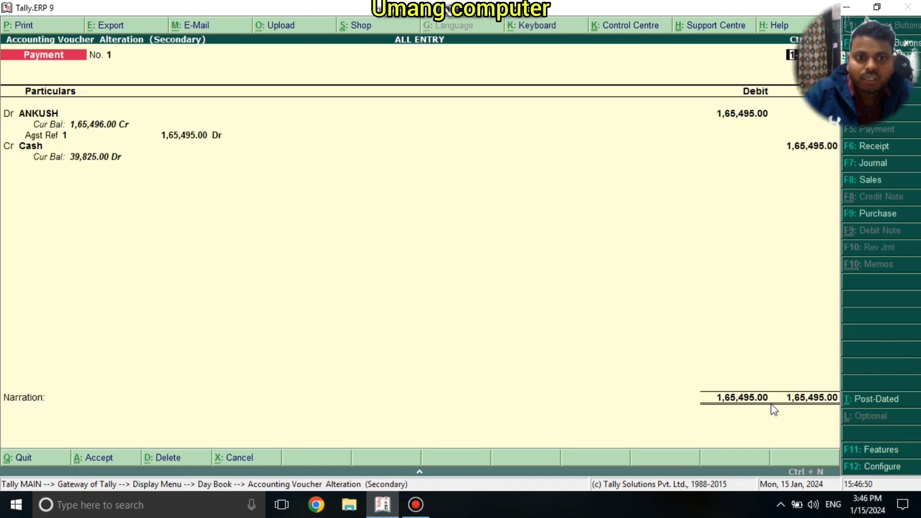
{"action": "key", "text": "Escape"}
{"action": "key", "text": "Return"}
Step: Review the journal voucher's debit and credit lines from the Day Book, leaving it without changes
{"action": "key", "text": "Down"}
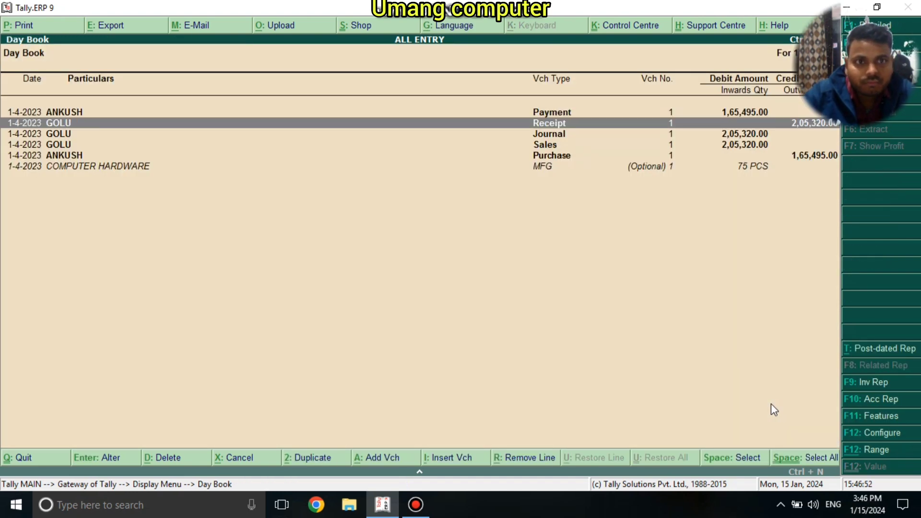
{"action": "key", "text": "Down"}
{"action": "key", "text": "Return"}
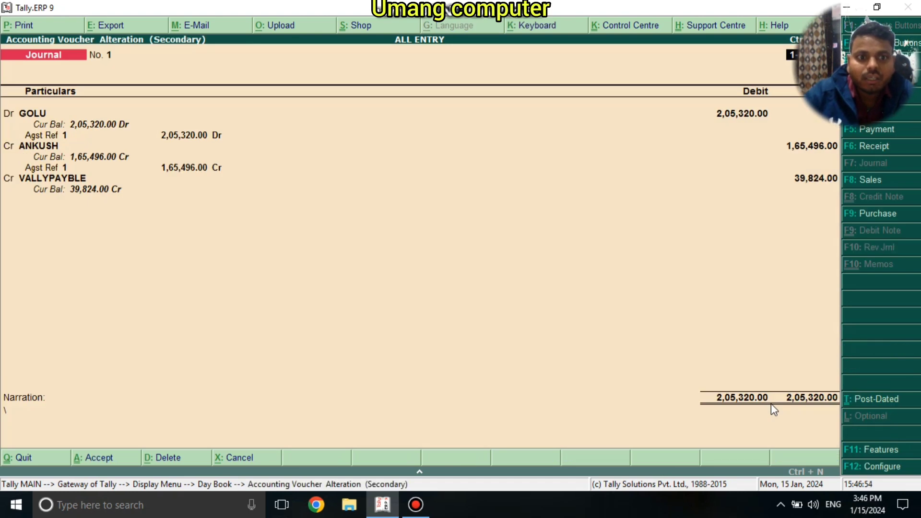
{"action": "key", "text": "Escape"}
{"action": "key", "text": "Return"}
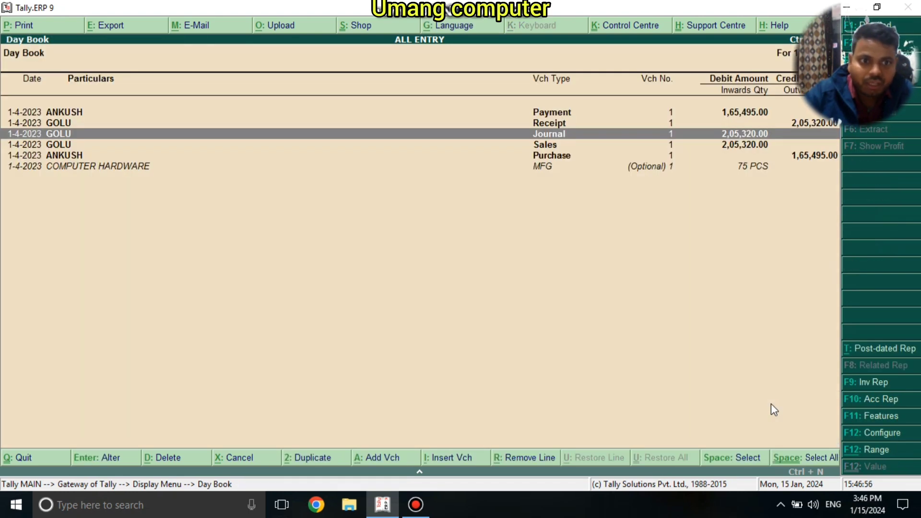
Step: Review the sales voucher's items and GST from the Day Book, and return to the Gateway of Tally
{"action": "key", "text": "Down"}
{"action": "key", "text": "Return"}
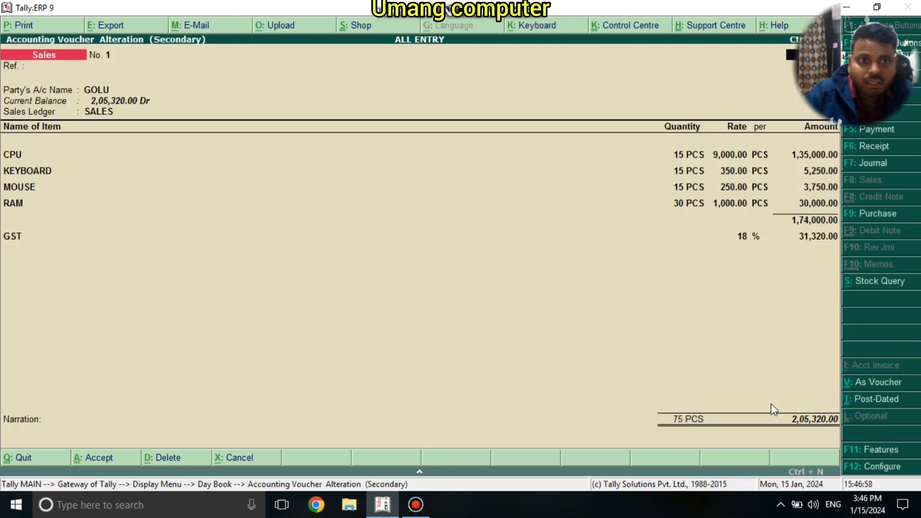
{"action": "key", "text": "Escape"}
{"action": "key", "text": "Return"}
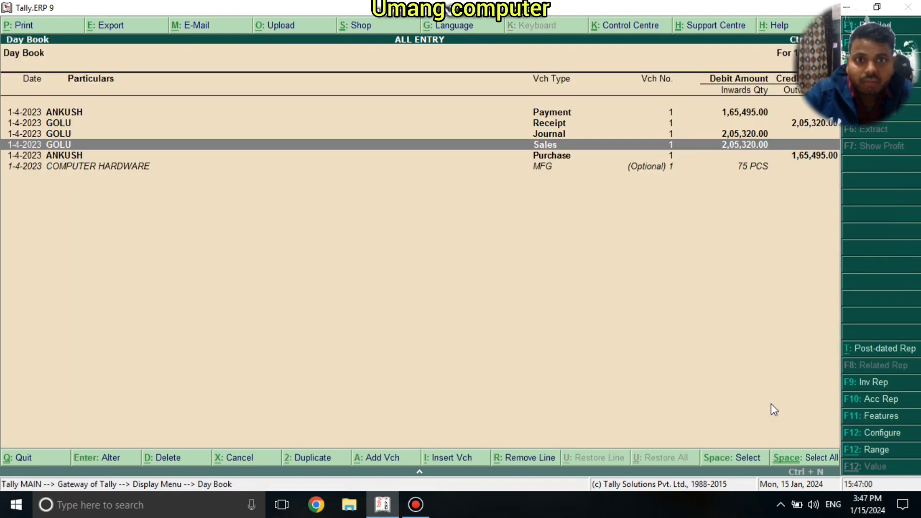
{"action": "key", "text": "Escape"}
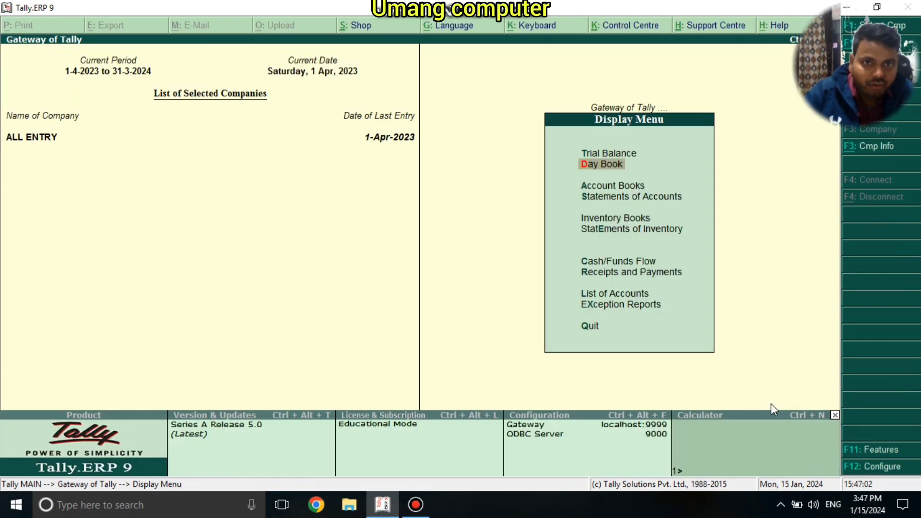
{"action": "key", "text": "Escape"}
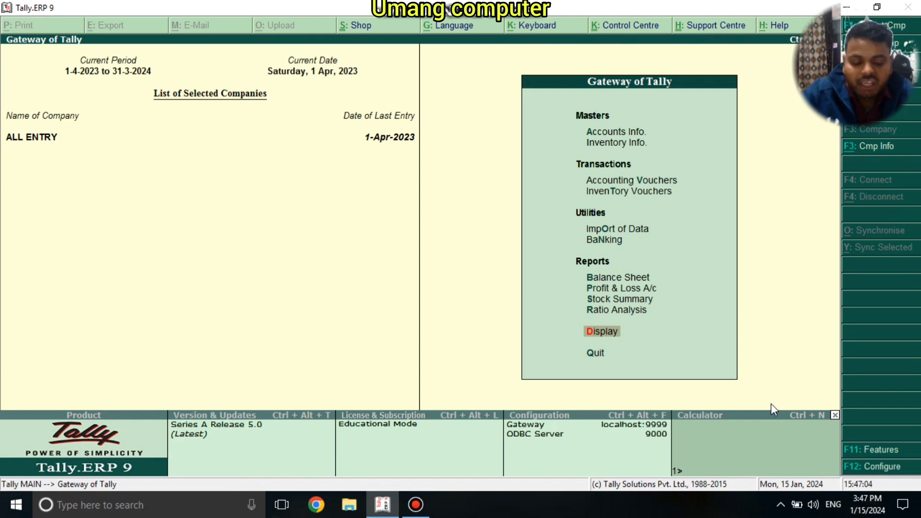